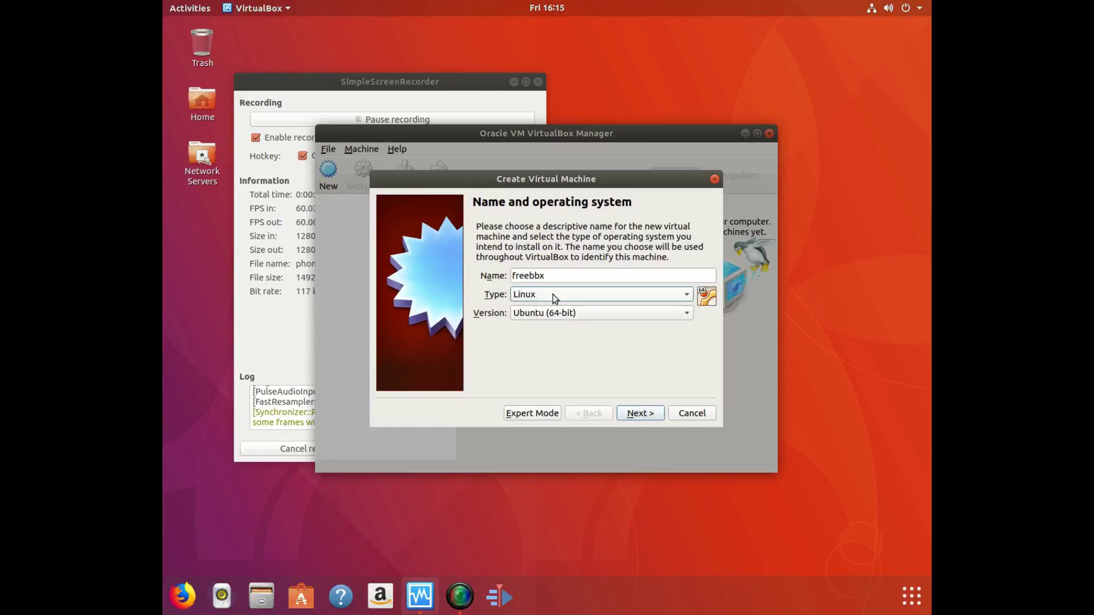
# Set the freebbx machine to Other Linux (64-bit) with about 5131 MB of memory.
pyautogui.click(553, 314)
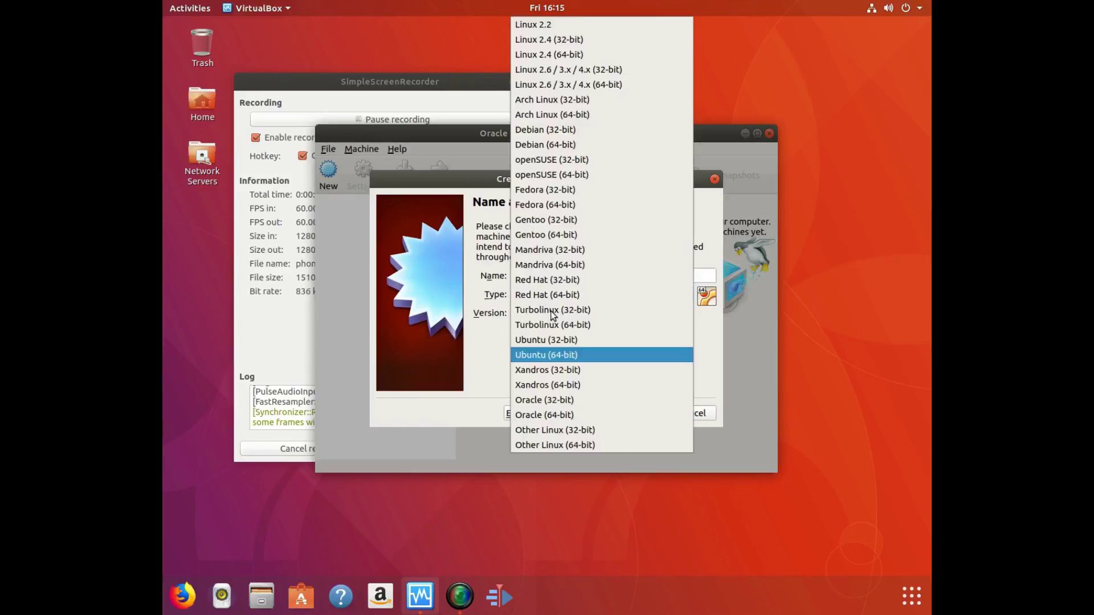
pyautogui.click(577, 445)
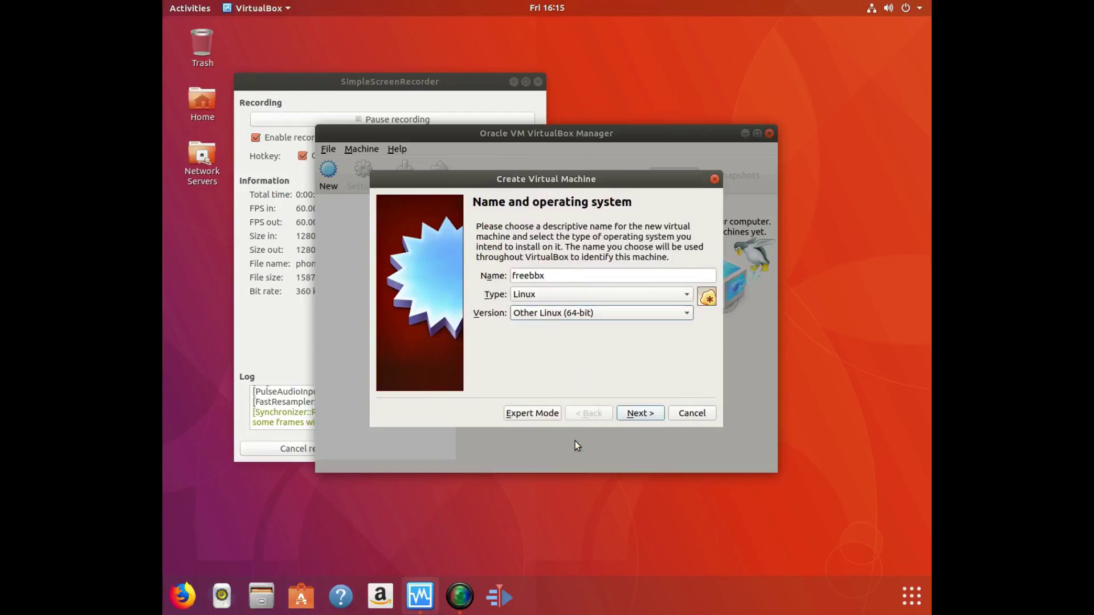
pyautogui.click(632, 414)
pyautogui.click(505, 271)
pyautogui.moveTo(504, 270); pyautogui.dragTo(585, 276)
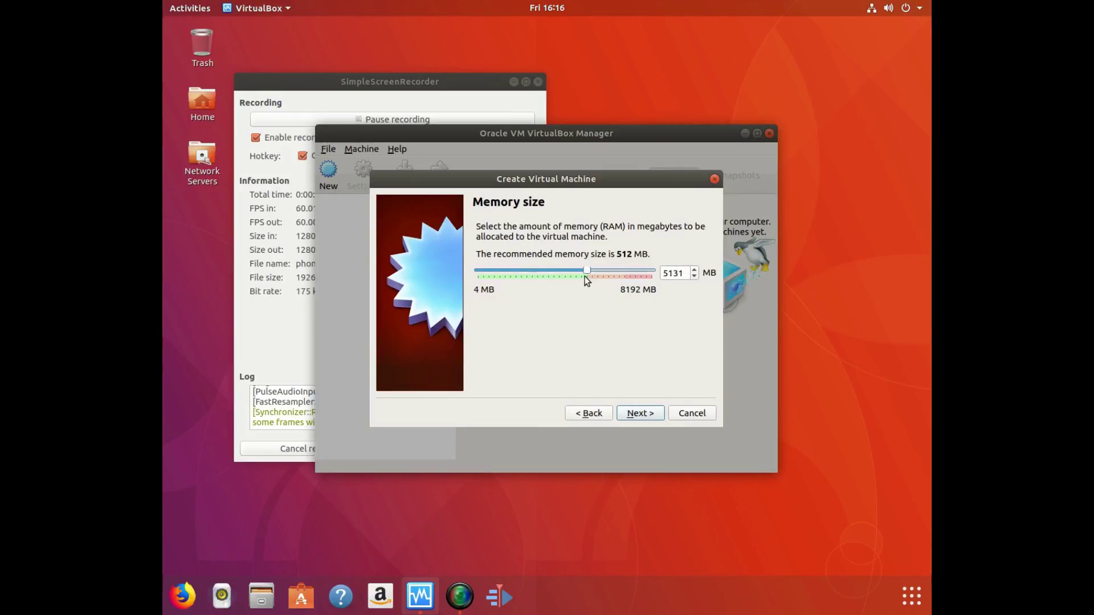
# Create a new dynamically allocated 10.00 GB VDI hard disk for the machine.
pyautogui.click(644, 413)
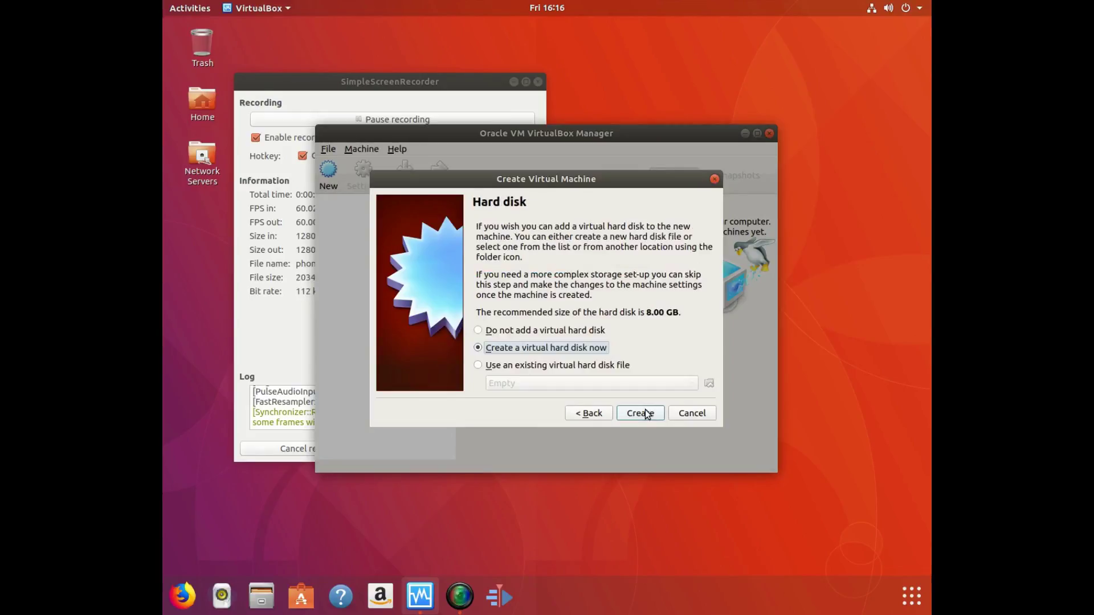
pyautogui.click(645, 413)
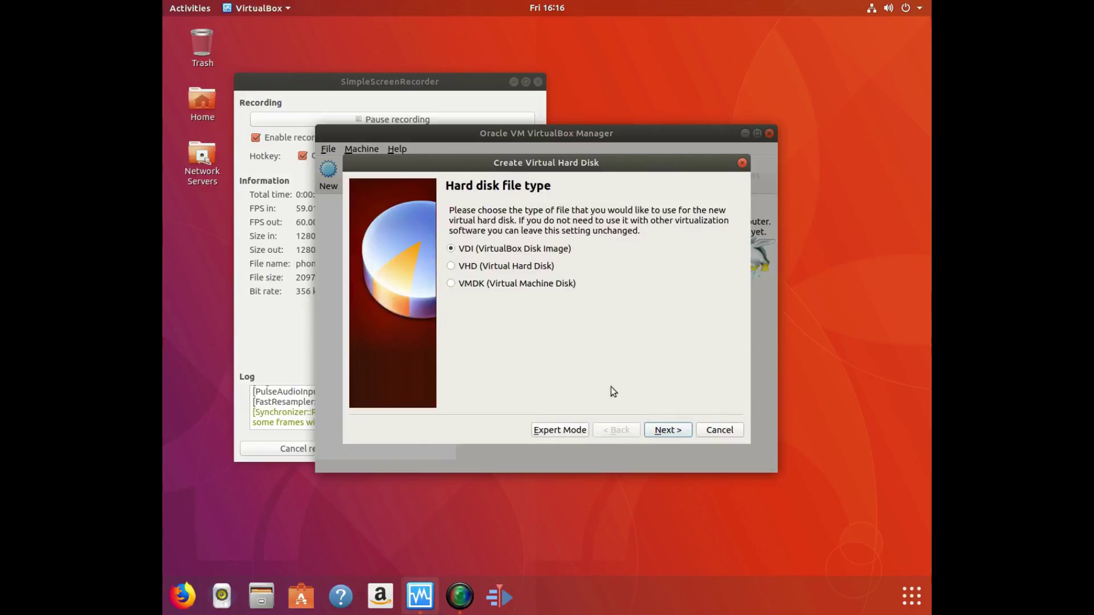
pyautogui.click(668, 430)
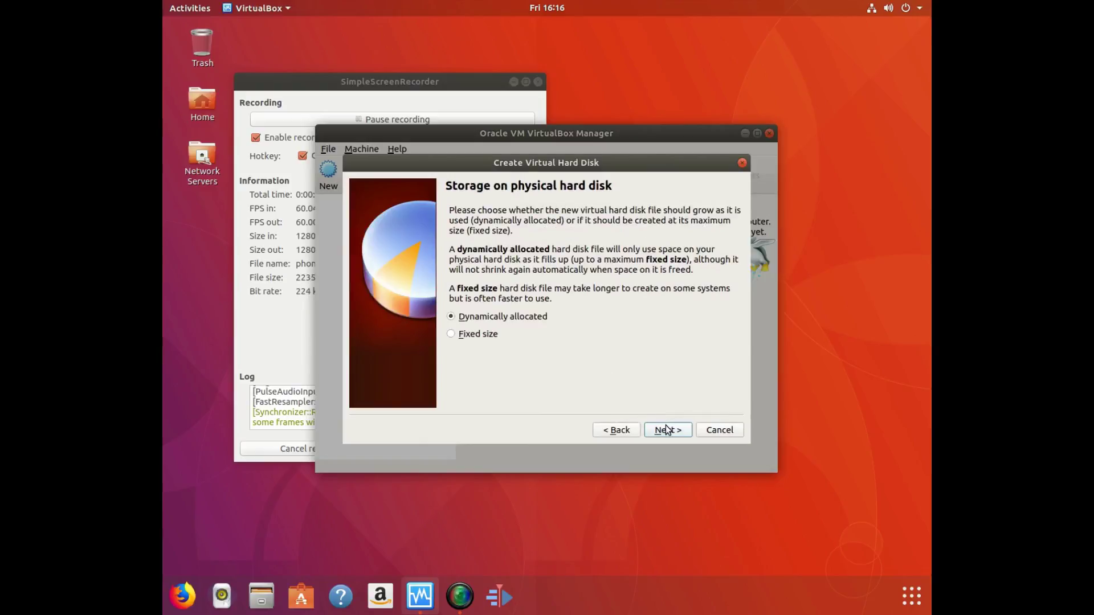
pyautogui.click(665, 432)
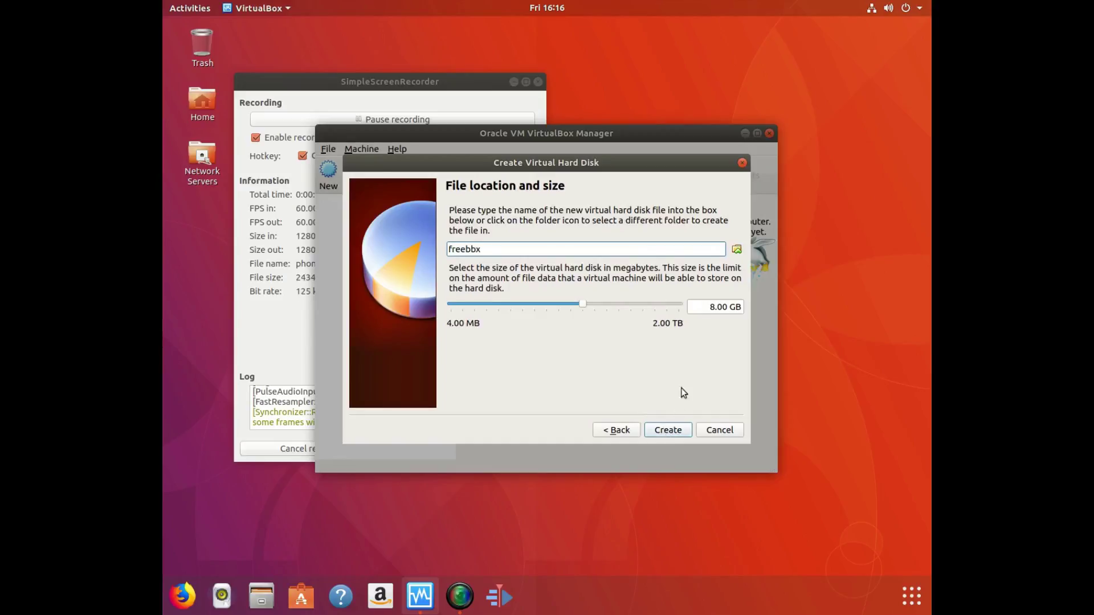
pyautogui.click(710, 307)
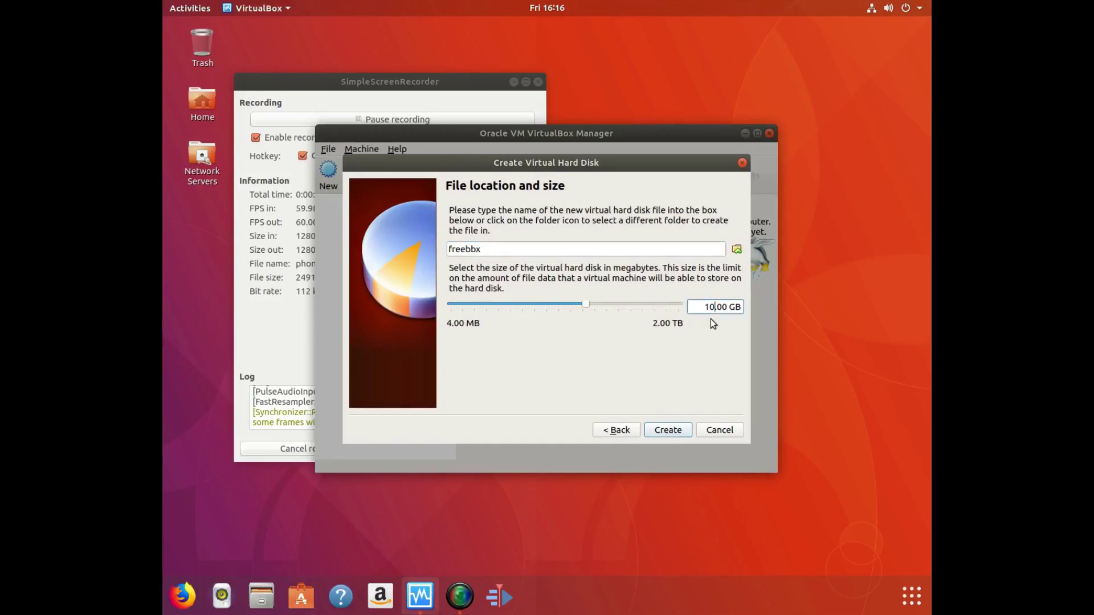
pyautogui.click(666, 431)
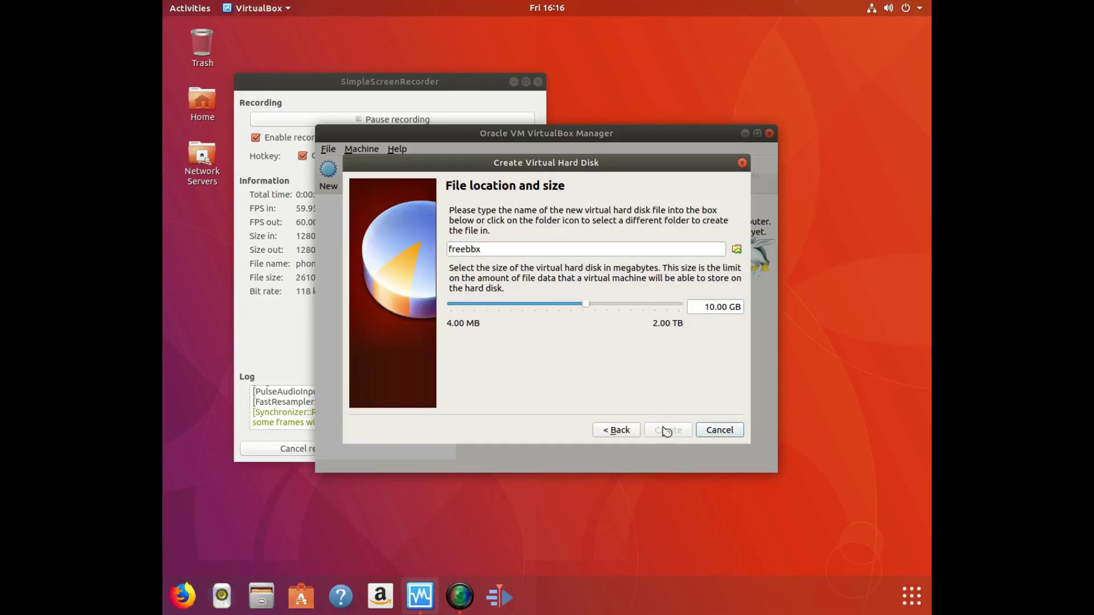
# Give the freebbx machine 4 processors in its System settings.
pyautogui.rightClick(349, 210)
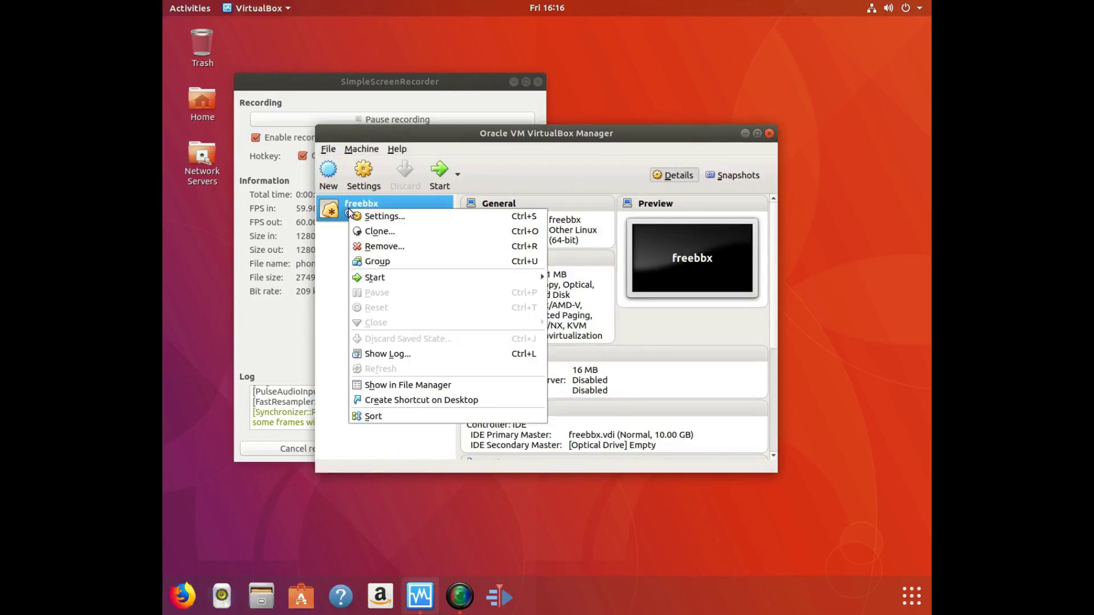
pyautogui.click(355, 217)
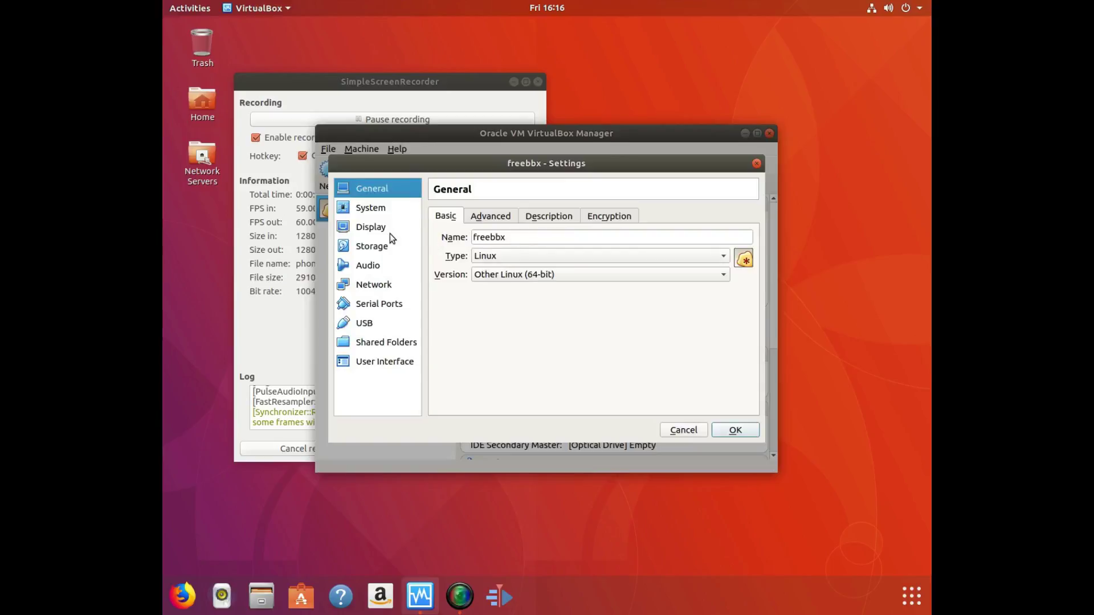
pyautogui.click(373, 208)
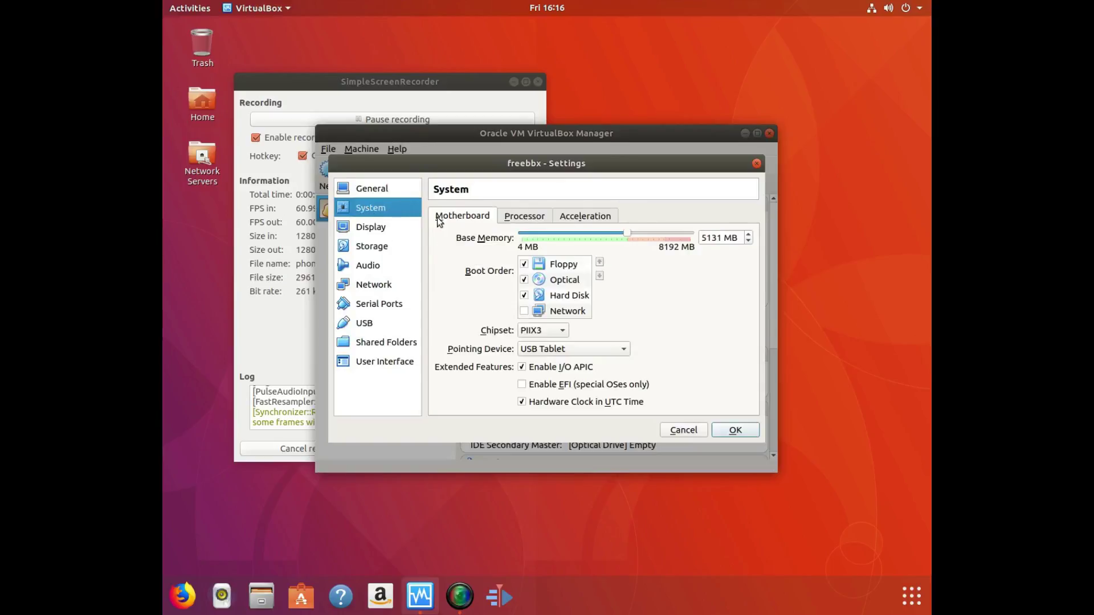
pyautogui.click(544, 217)
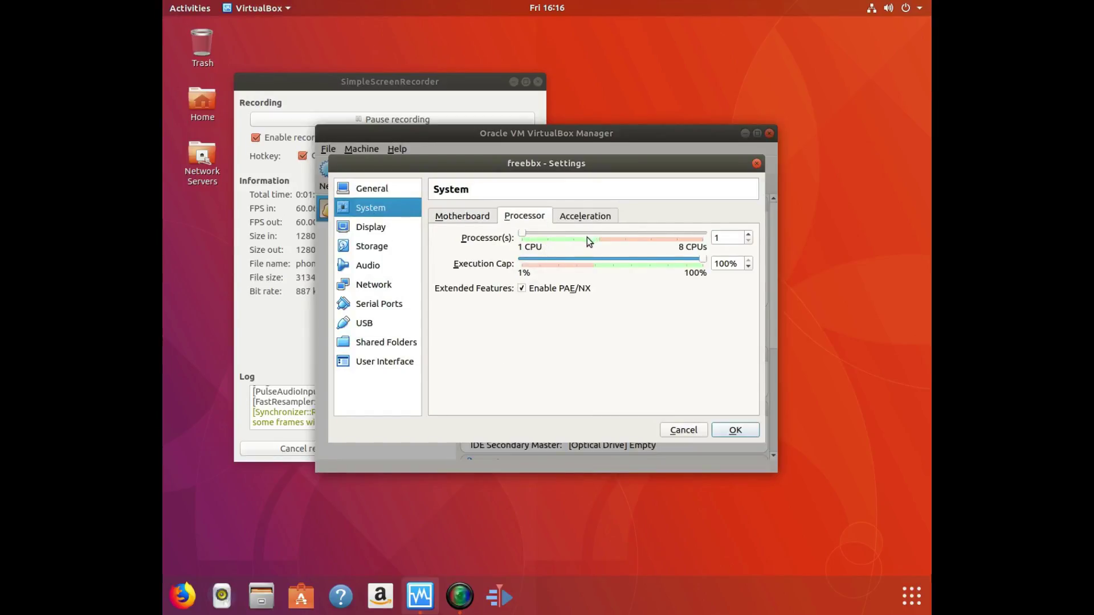
pyautogui.moveTo(590, 231); pyautogui.dragTo(597, 234)
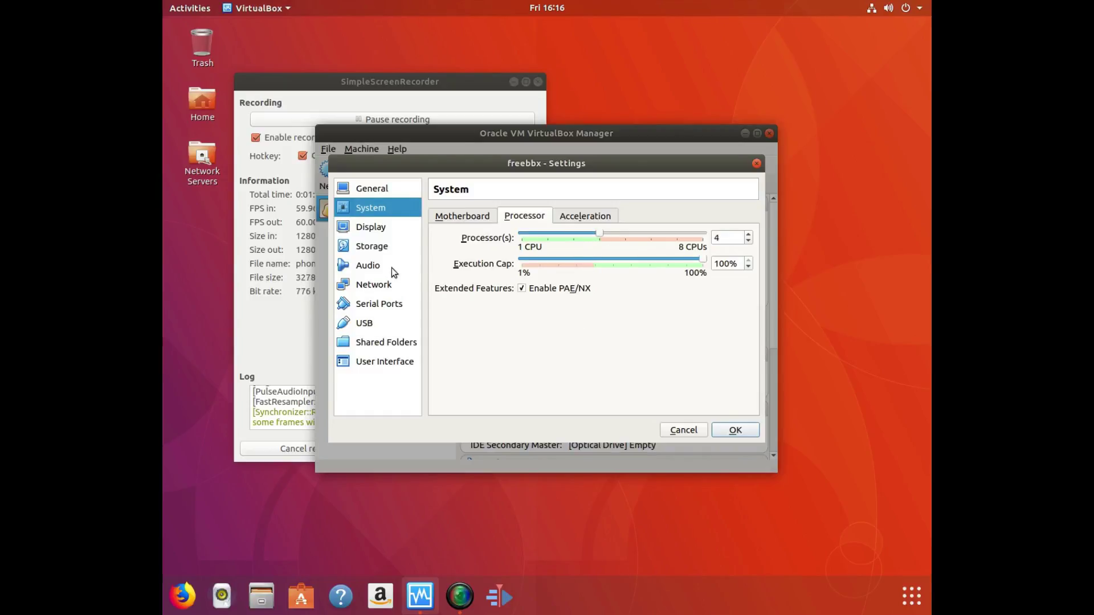
pyautogui.click(364, 229)
# Insert SNG7-FPBX-64bit-1712-2.iso into the optical drive on IDE Secondary Master.
pyautogui.click(376, 252)
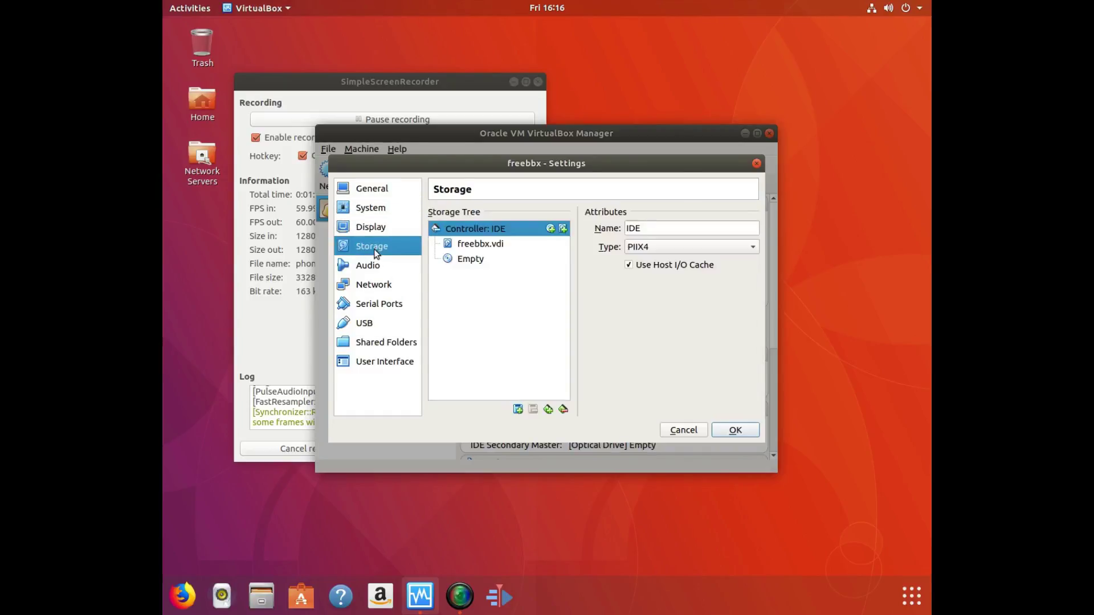
pyautogui.click(492, 245)
pyautogui.click(485, 257)
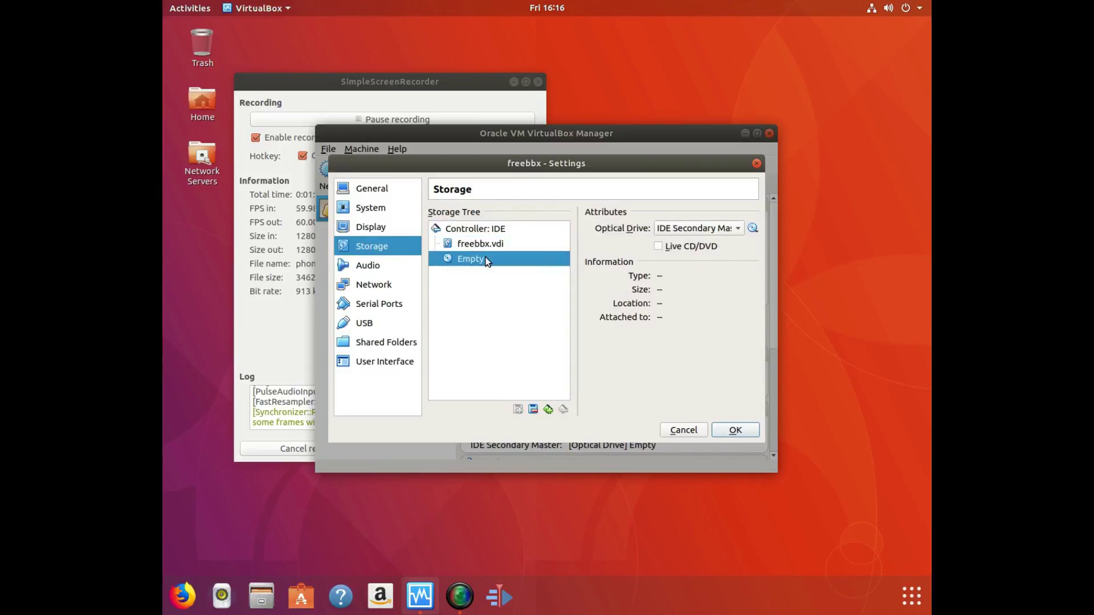
pyautogui.click(699, 230)
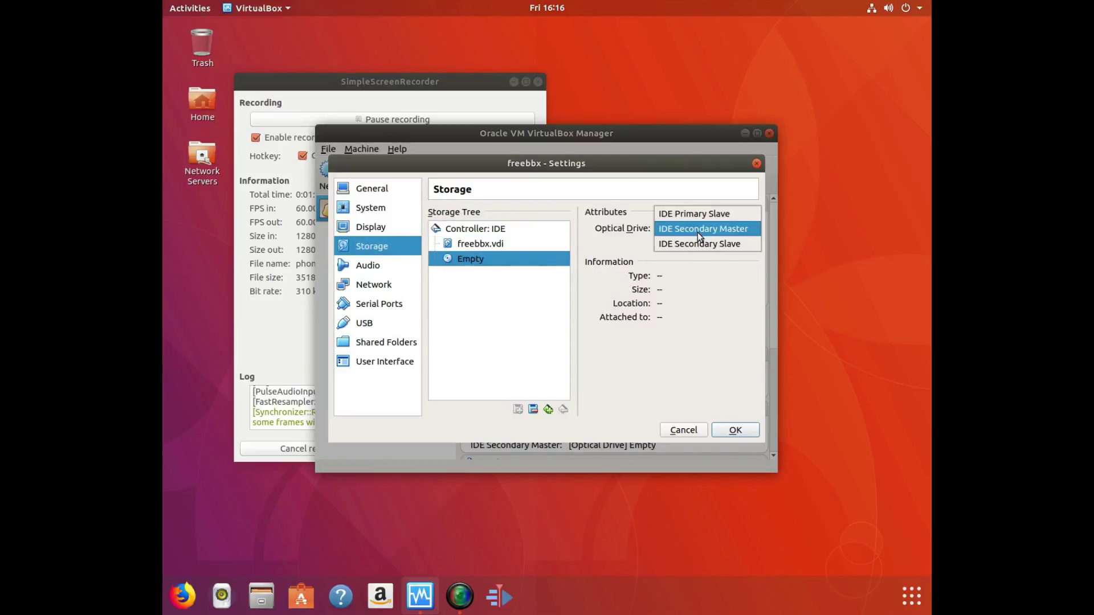
pyautogui.click(699, 231)
pyautogui.click(752, 229)
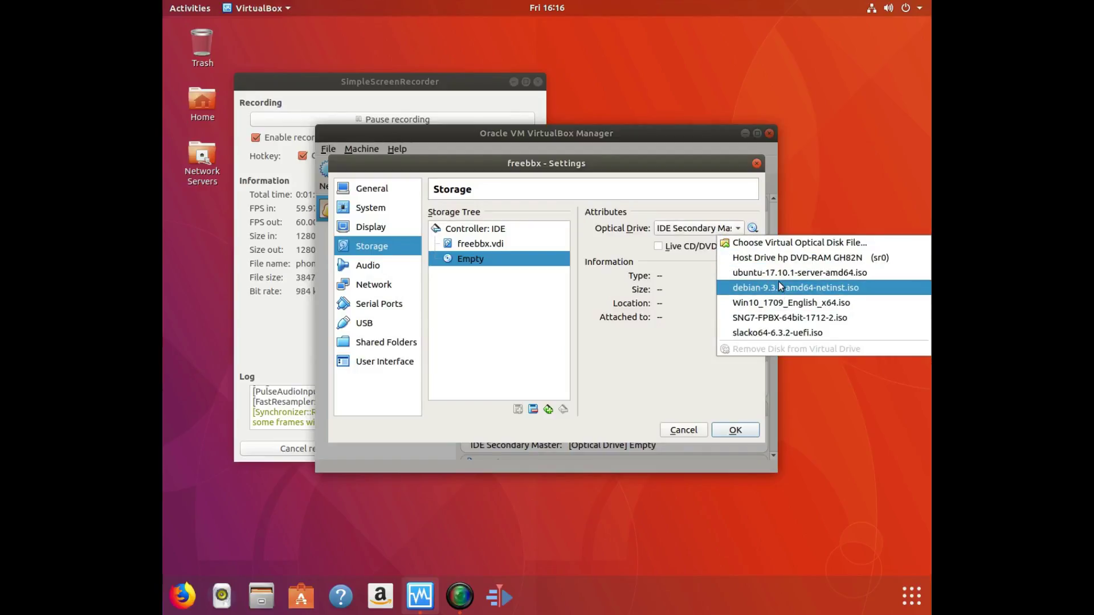
pyautogui.click(787, 319)
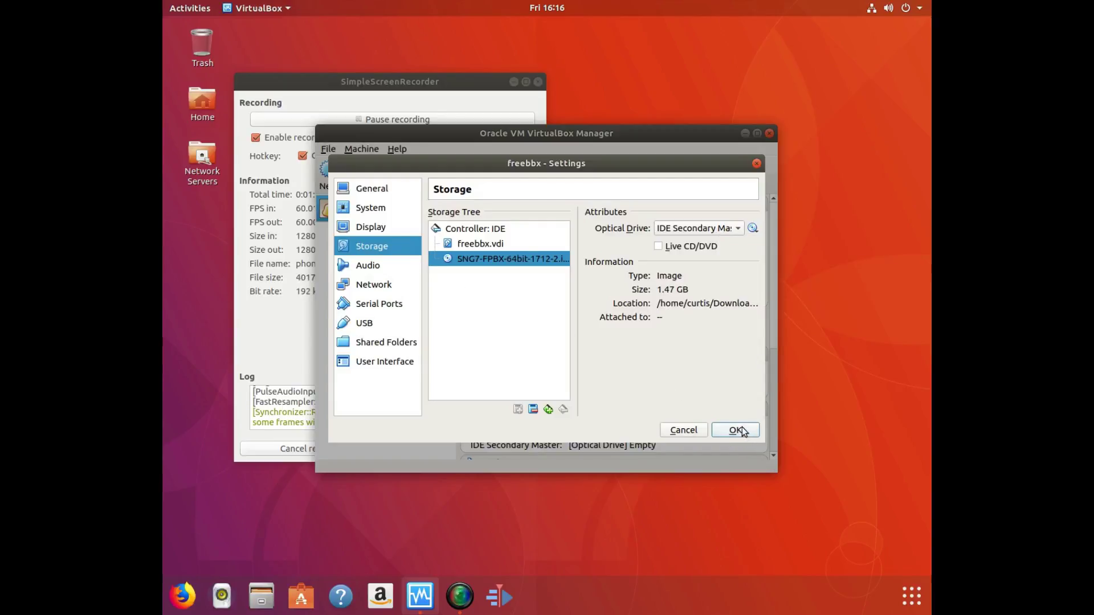
# Attach the network adapter as Bridged Adapter and save the settings.
pyautogui.click(378, 286)
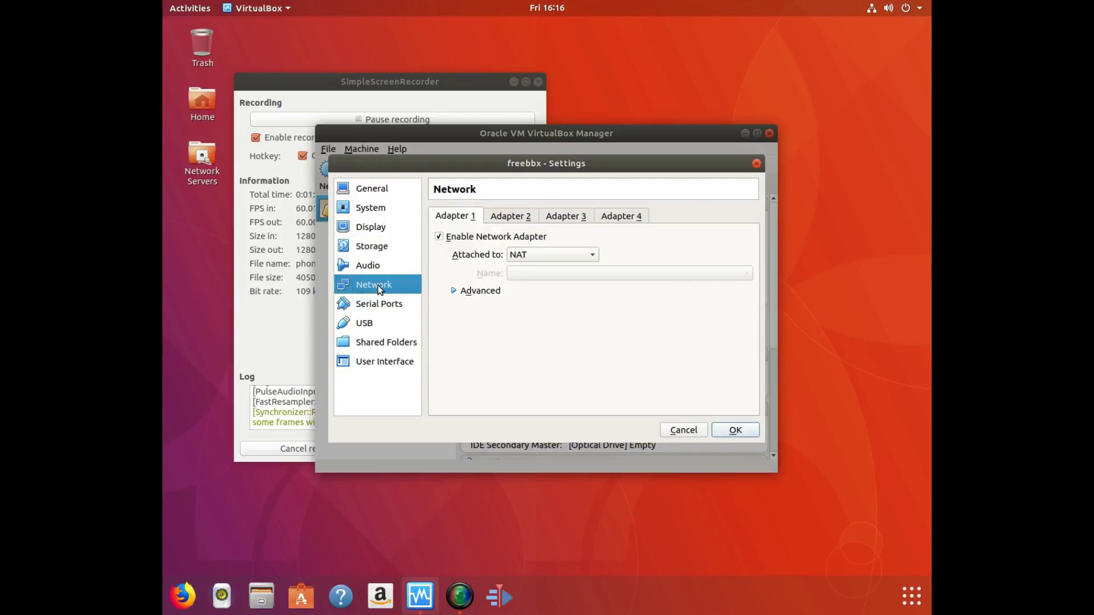
pyautogui.click(533, 254)
pyautogui.click(548, 284)
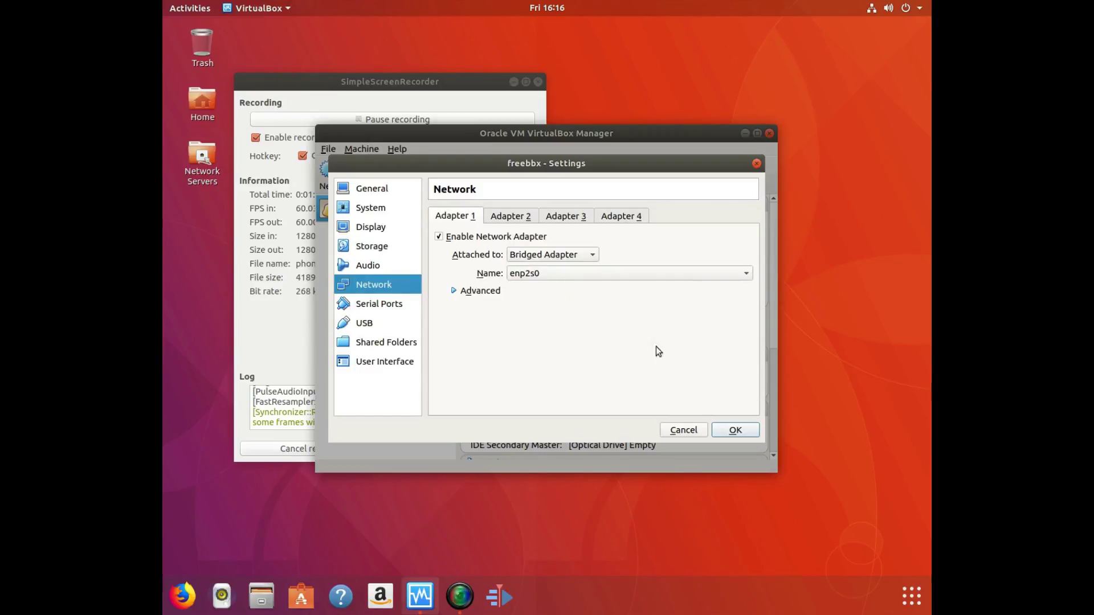
pyautogui.click(736, 431)
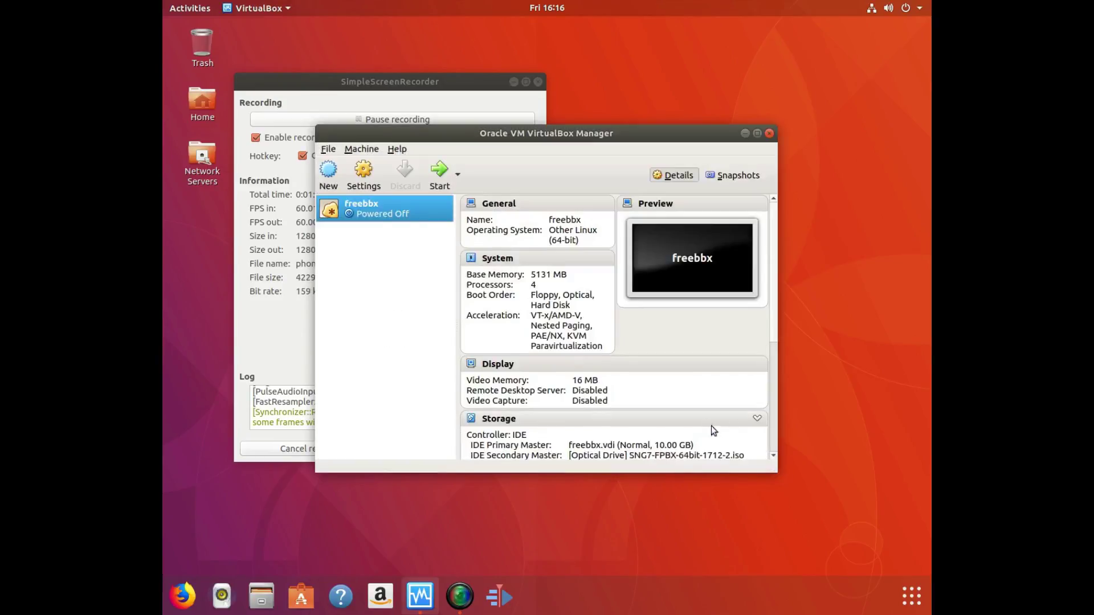
# Boot freebbx into the FreePBX 14 Asterisk 13 graphical VGA installer and show all applications.
pyautogui.doubleClick(358, 210)
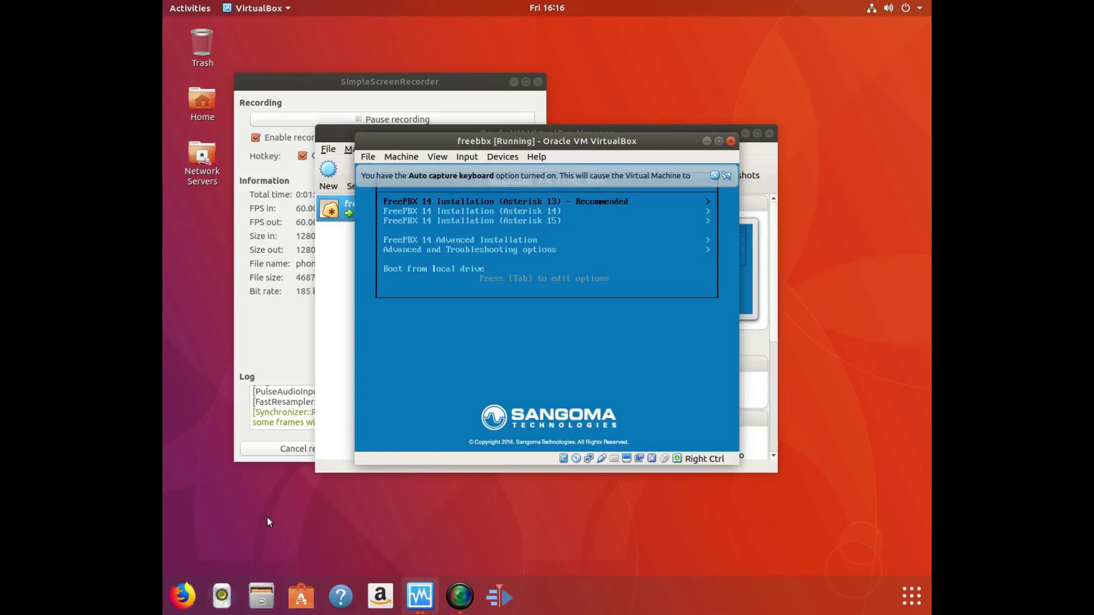
pyautogui.press('Return')
pyautogui.press('Return')
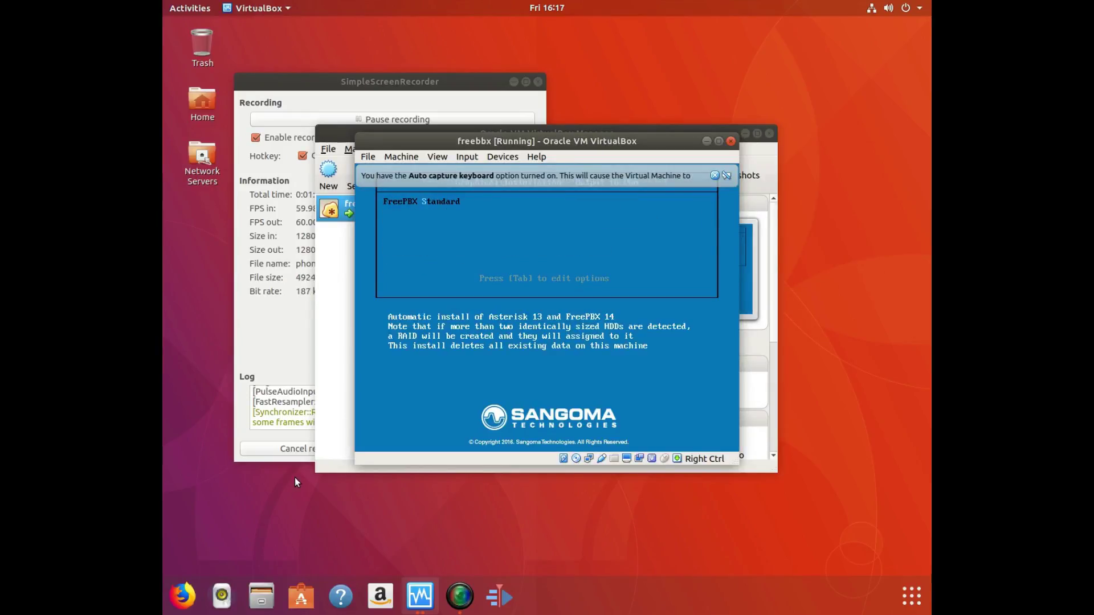
pyautogui.press('Return')
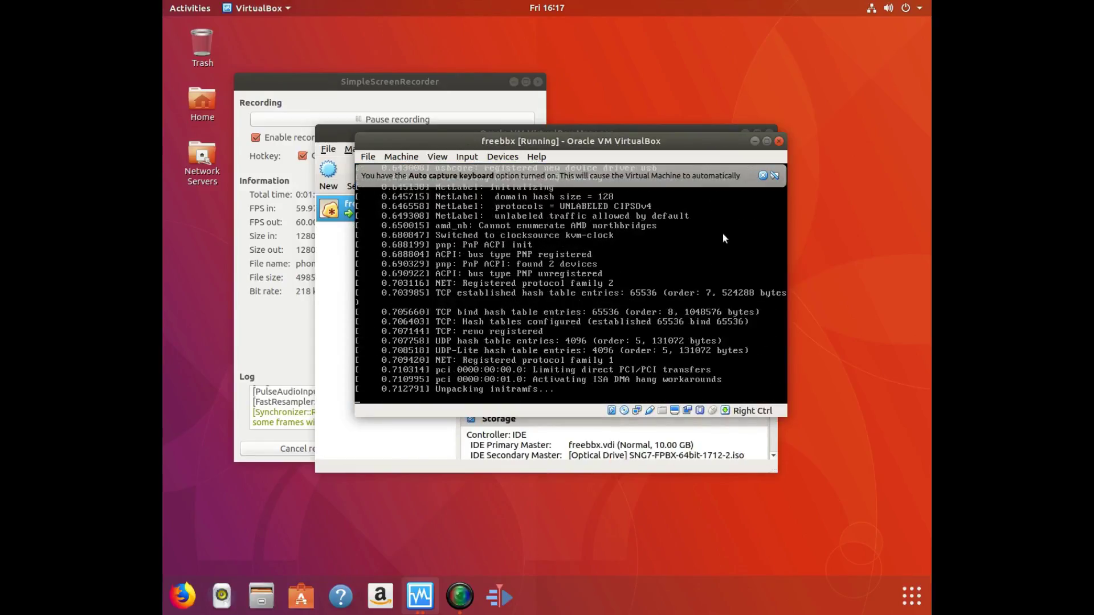
pyautogui.click(762, 176)
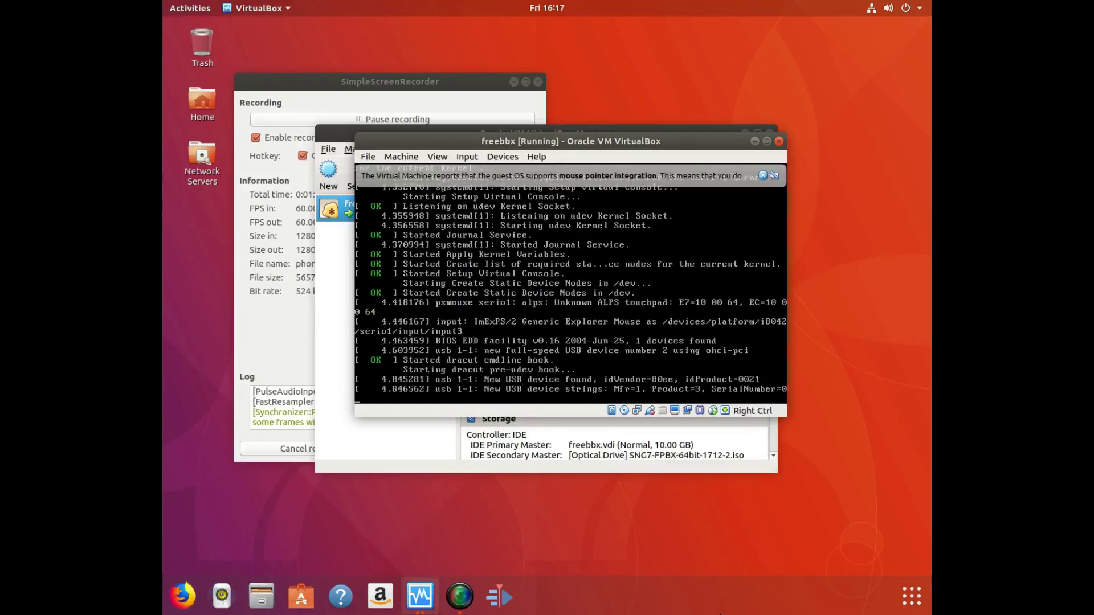
pyautogui.click(913, 600)
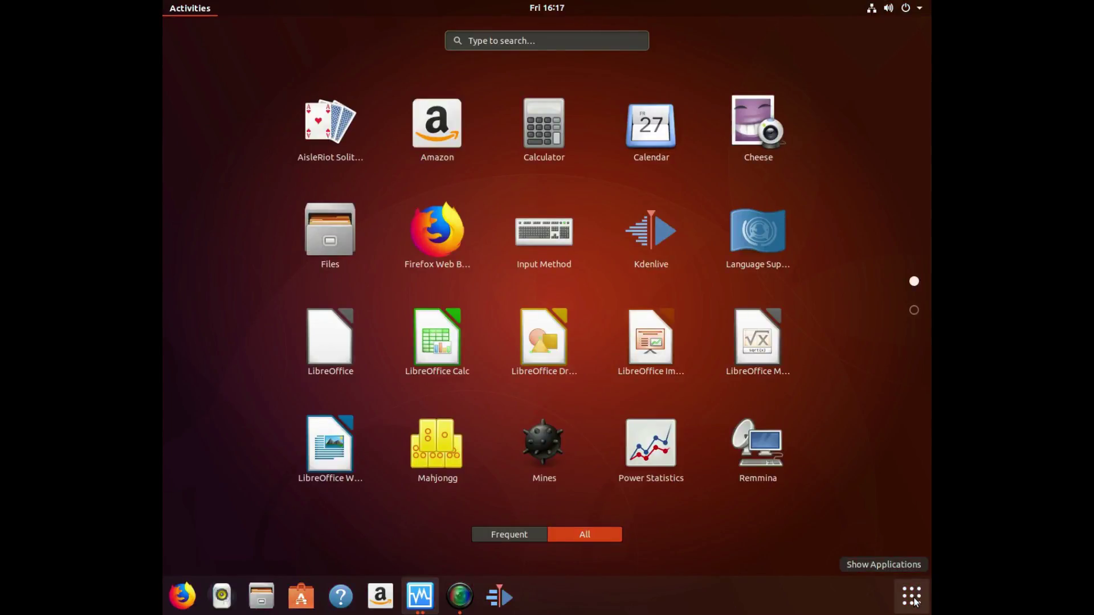
# Find and launch Text Editor from the applications overview.
pyautogui.write('vide')
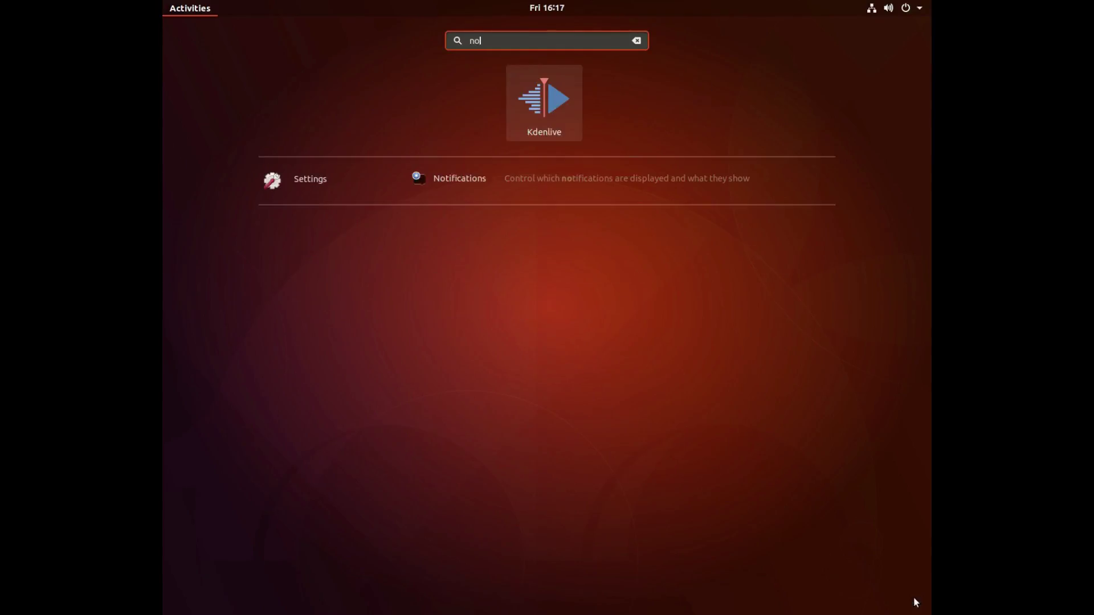
pyautogui.press('BackSpace')
pyautogui.press('BackSpace')
pyautogui.press('BackSpace')
pyautogui.press('BackSpace')
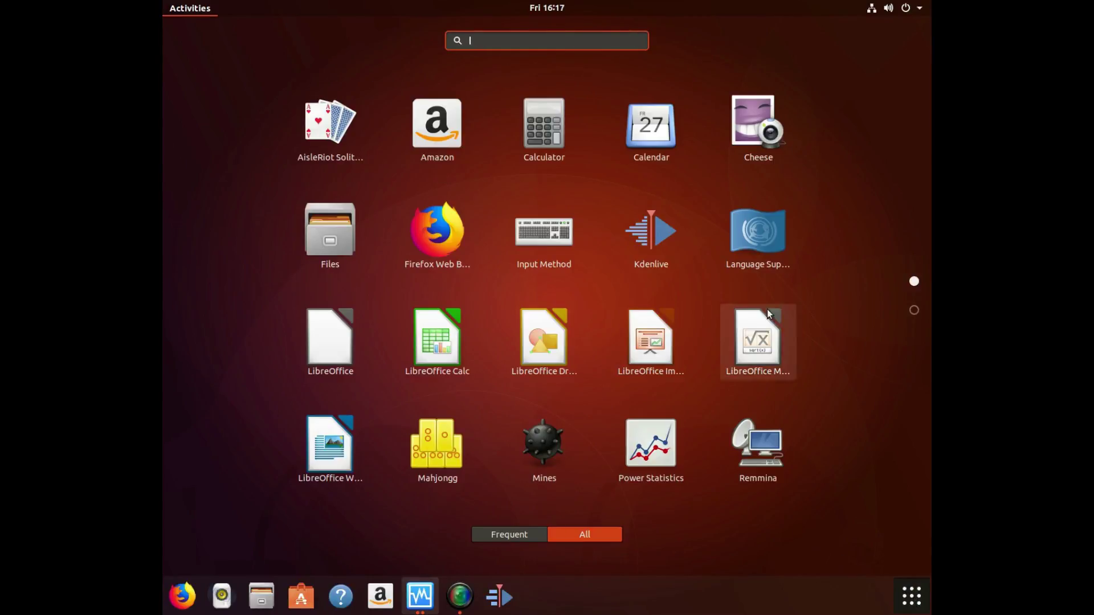
pyautogui.scroll(-1, 761, 320)
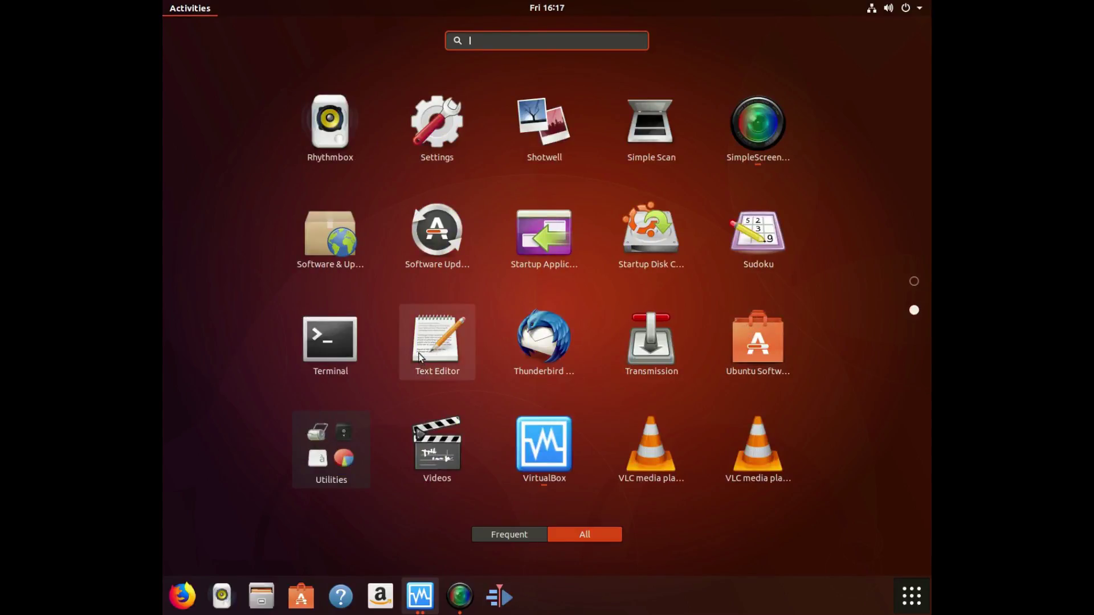
pyautogui.click(438, 342)
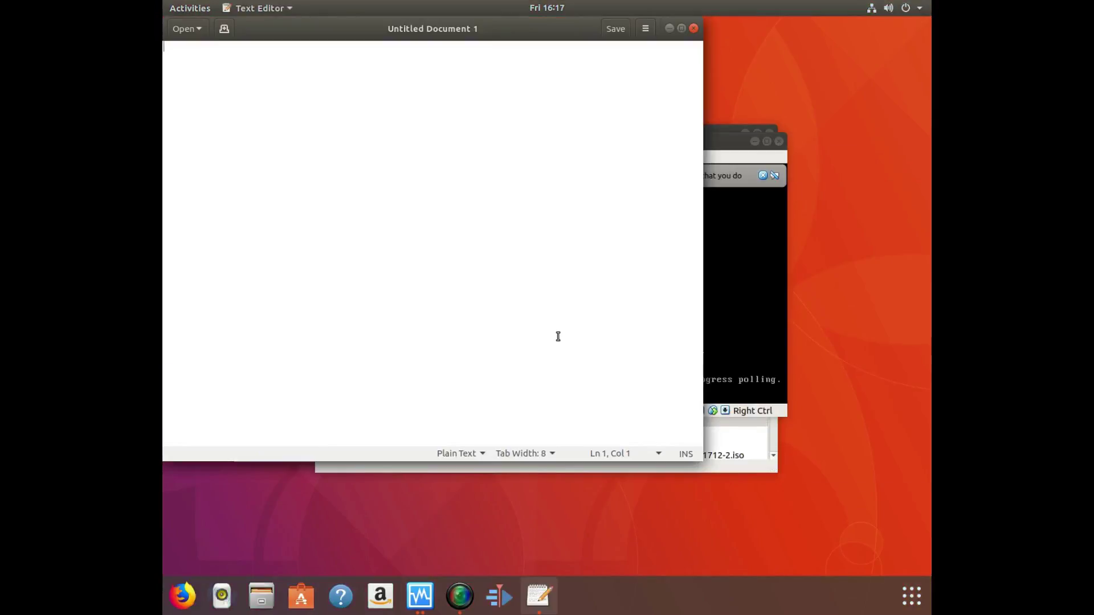
# Write 'Let's Do This!!!!!!' in the new document.
pyautogui.write('LEt')
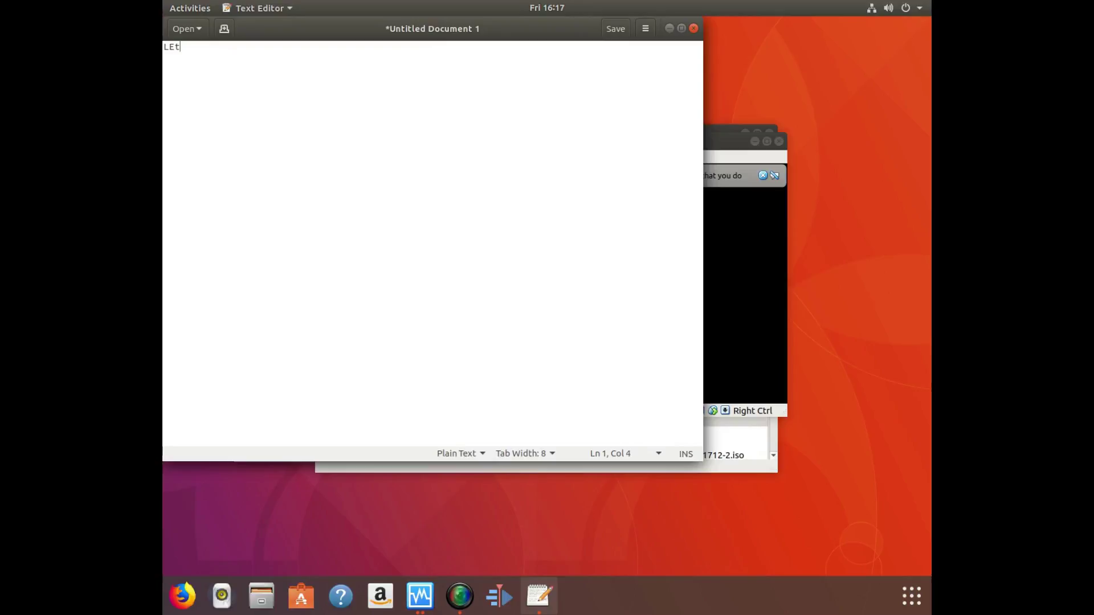
pyautogui.write("'s Do")
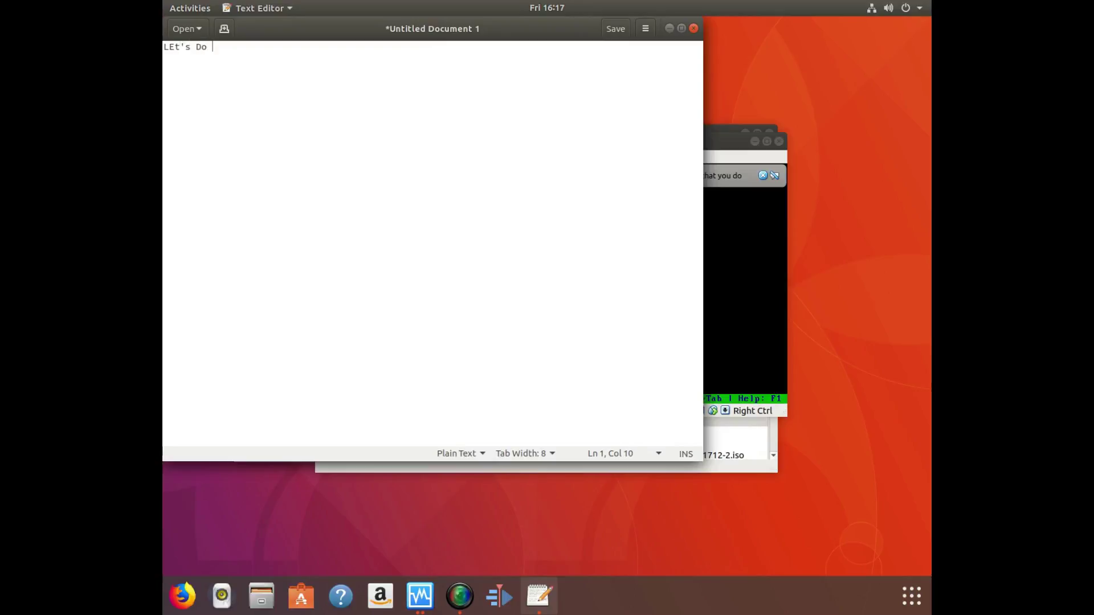
pyautogui.press('BackSpace')
pyautogui.press('BackSpace')
pyautogui.press('BackSpace')
pyautogui.press('BackSpace')
pyautogui.press('BackSpace')
pyautogui.press('BackSpace')
pyautogui.press('BackSpace')
pyautogui.press('BackSpace')
pyautogui.press('BackSpace')
pyautogui.write('Le')
pyautogui.press('BackSpace')
pyautogui.press('BackSpace')
pyautogui.write("Let's Do T")
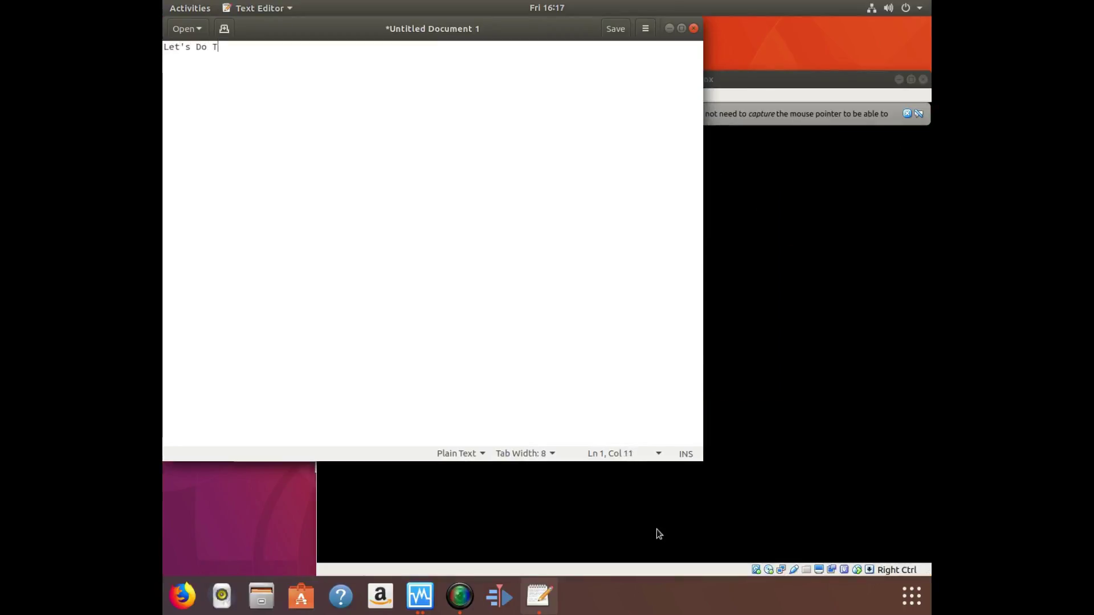
pyautogui.write('his!!!!!!!1')
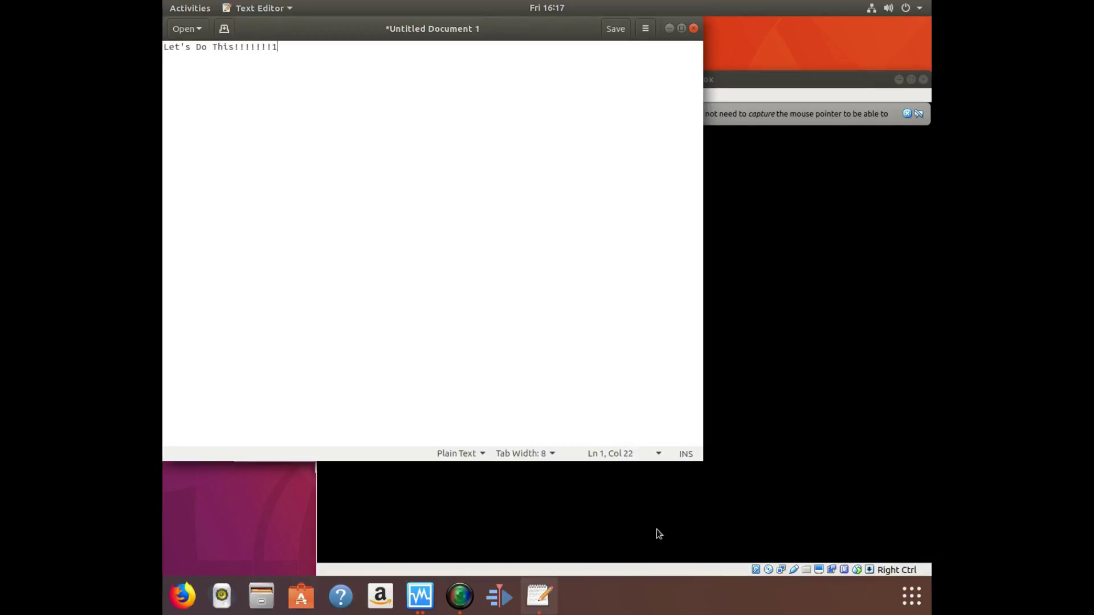
pyautogui.press('BackSpace')
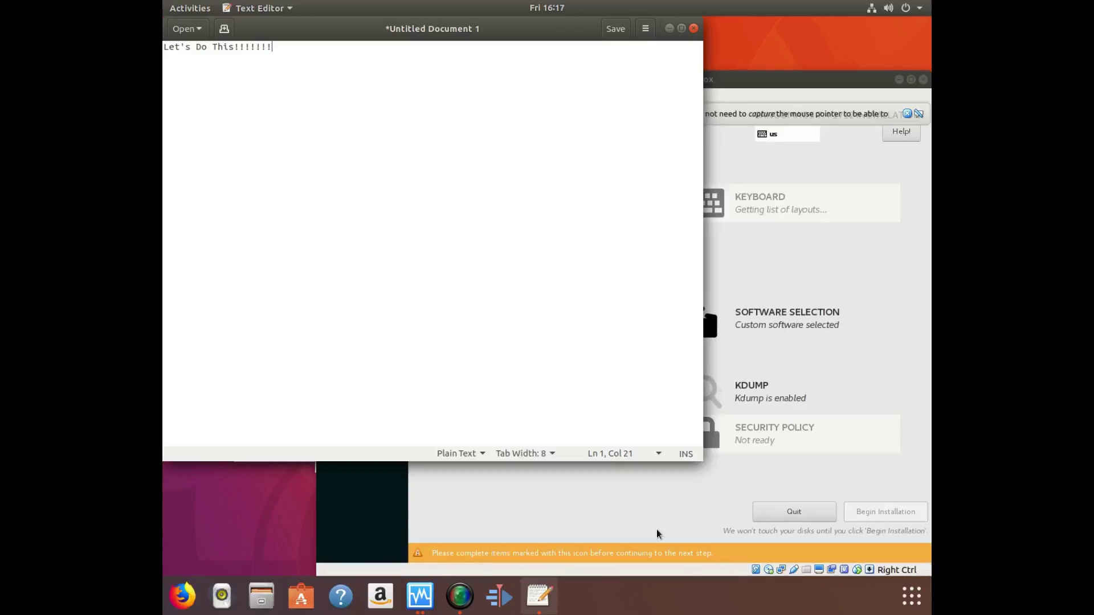
# Set and confirm the SangomaOS root password, then return to Text Editor.
pyautogui.click(744, 80)
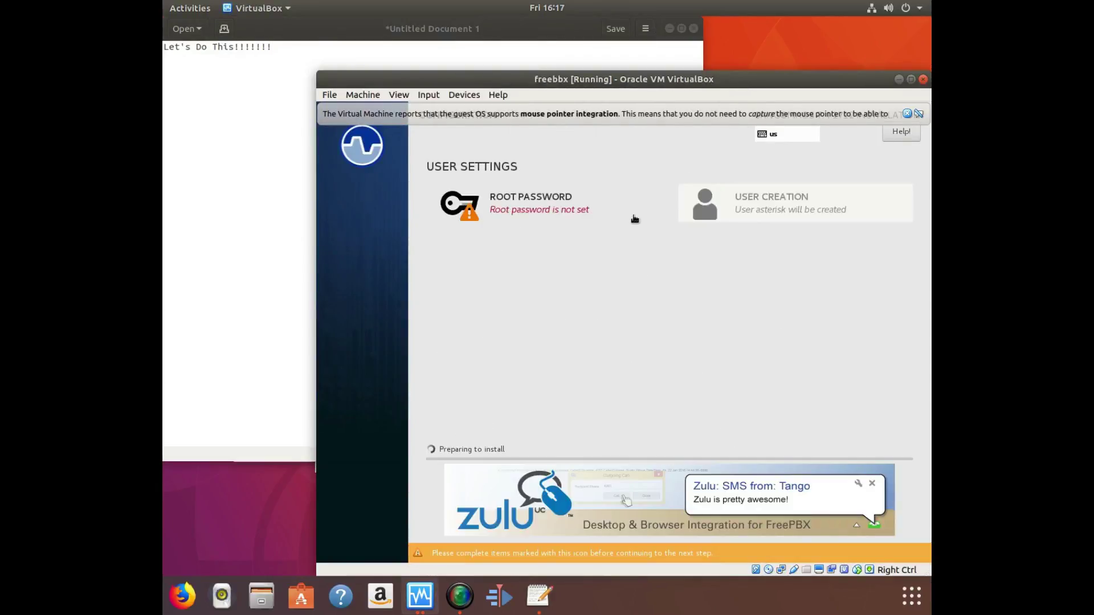
pyautogui.click(500, 195)
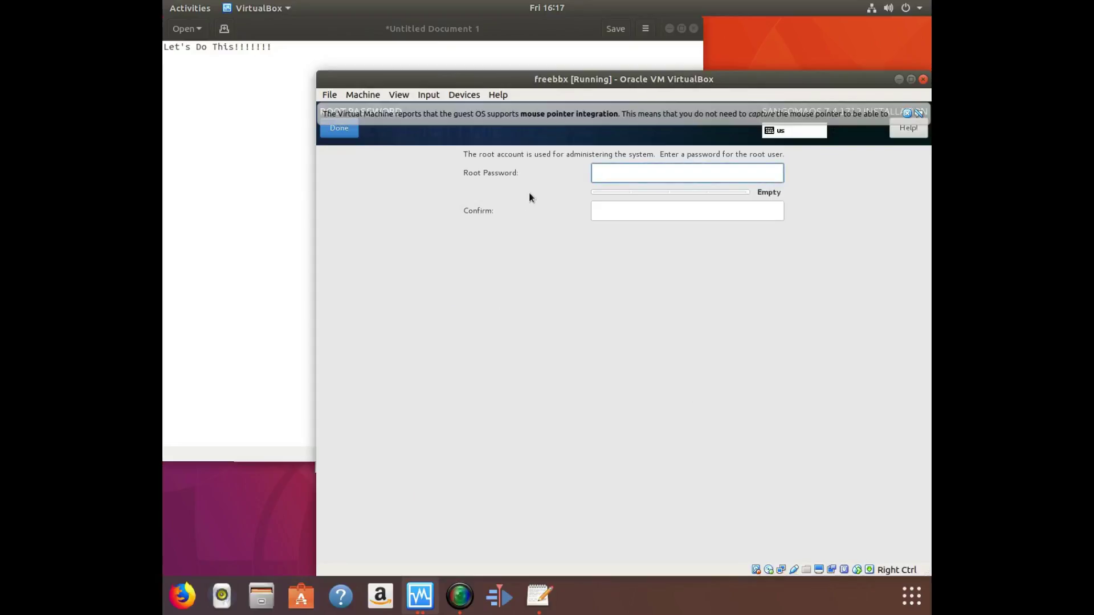
pyautogui.write('********')
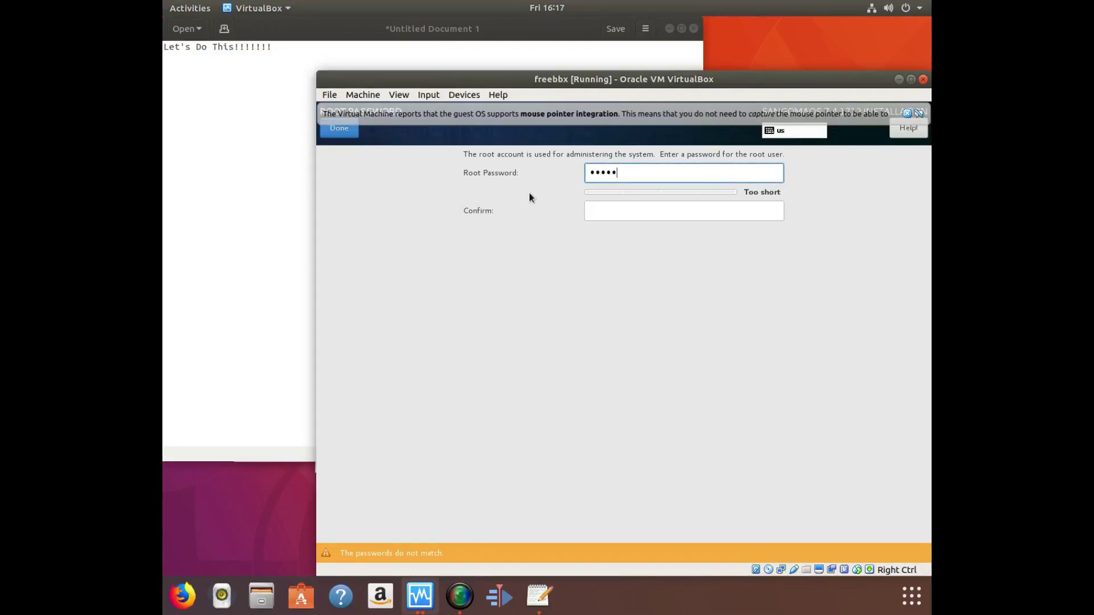
pyautogui.write('*')
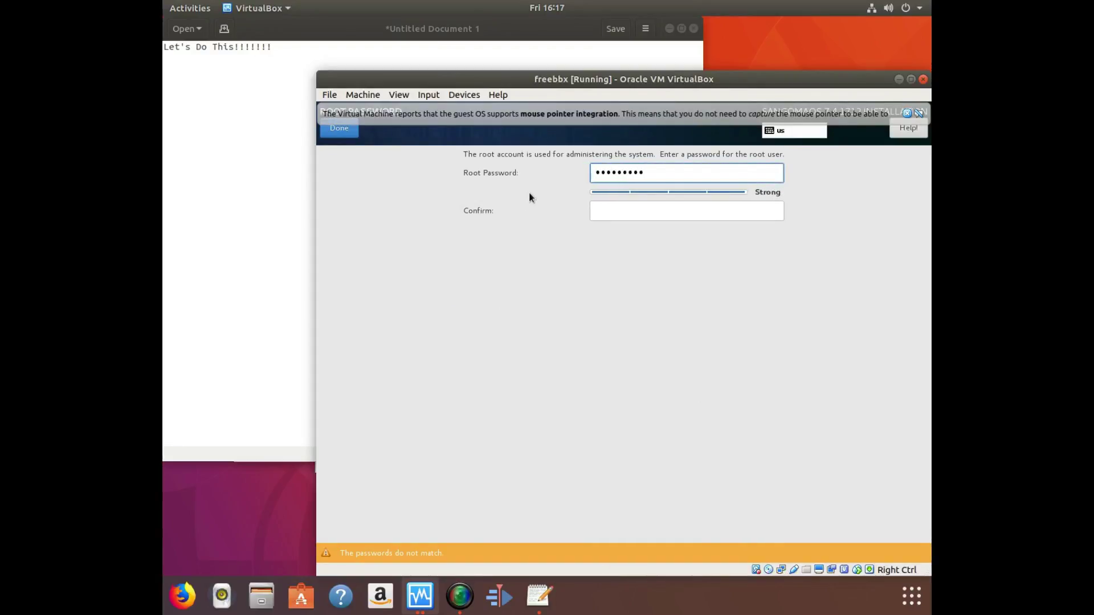
pyautogui.press('Tab')
pyautogui.write('********')
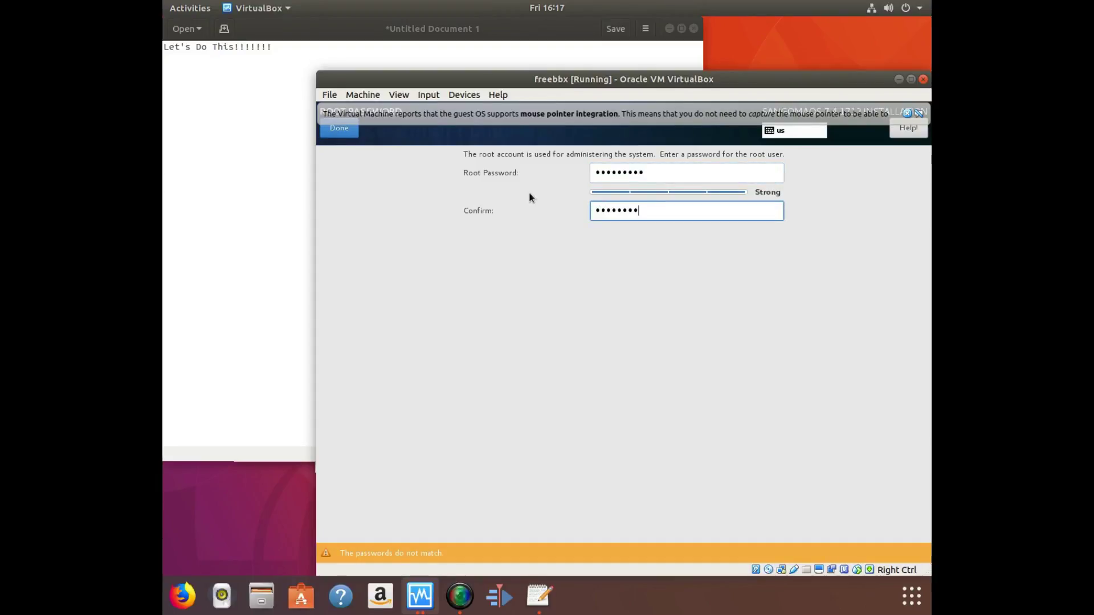
pyautogui.write('*')
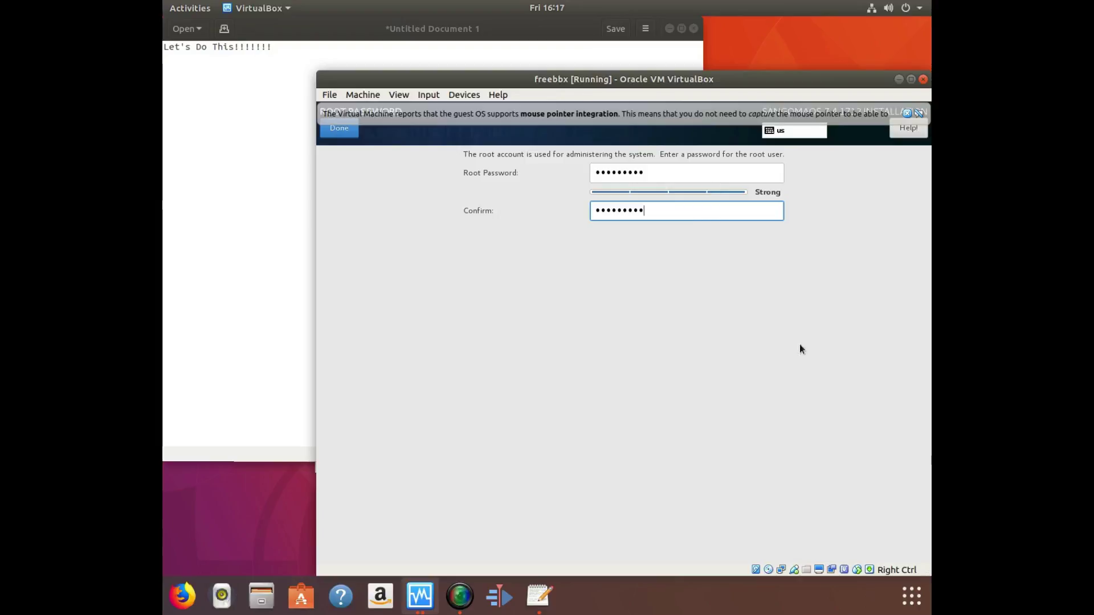
pyautogui.click(909, 114)
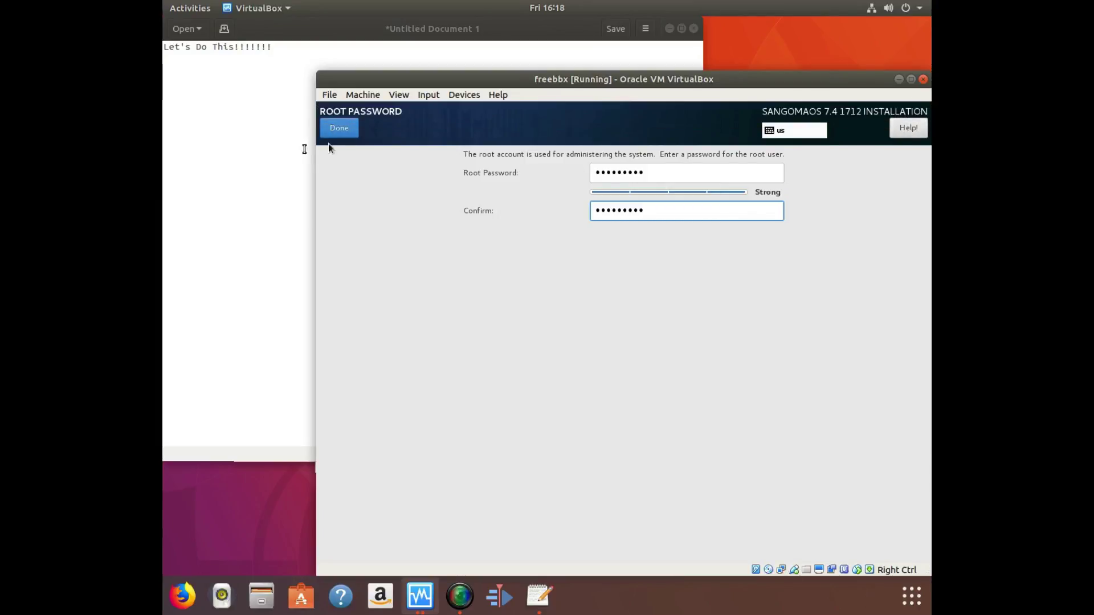
pyautogui.click(339, 132)
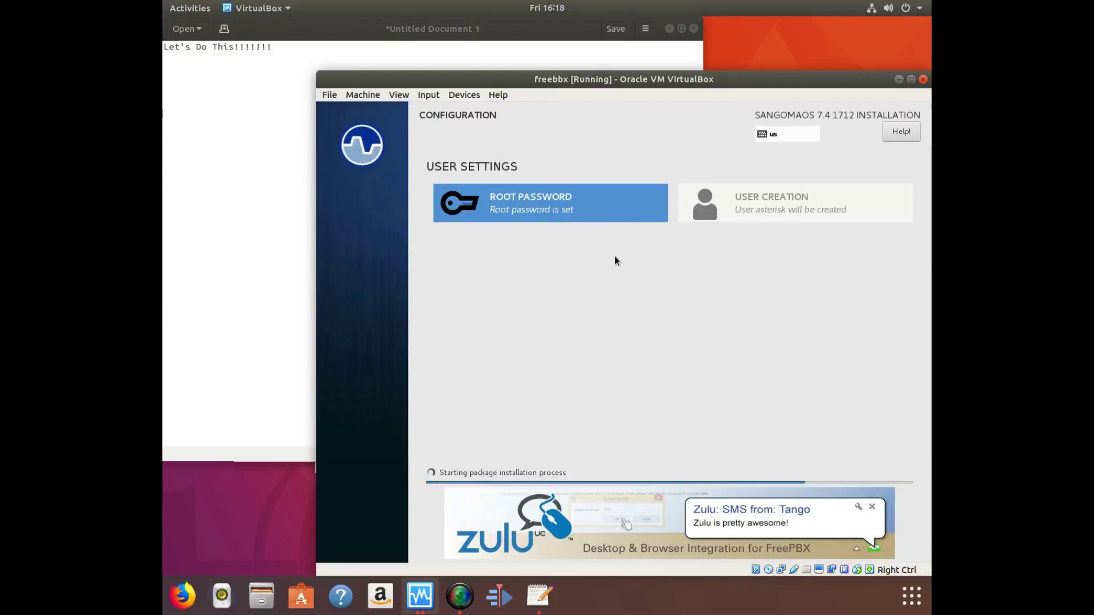
pyautogui.click(302, 93)
# Draft and erase 'Let's break my phone server!!!' so the note is blank, then raise VirtualBox.
pyautogui.moveTo(274, 47); pyautogui.dragTo(163, 45)
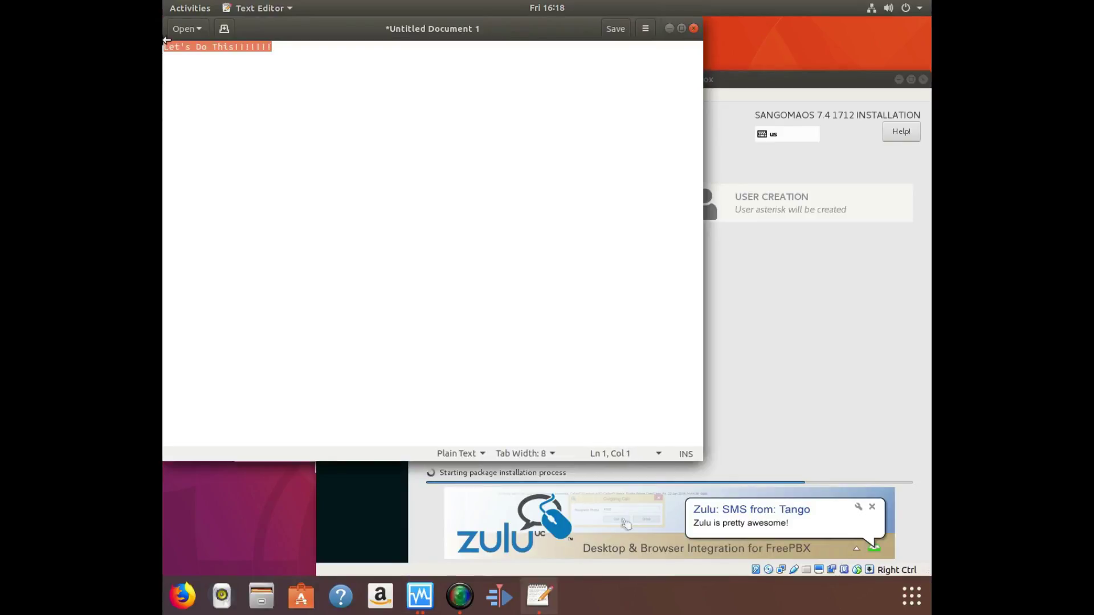
pyautogui.write('This')
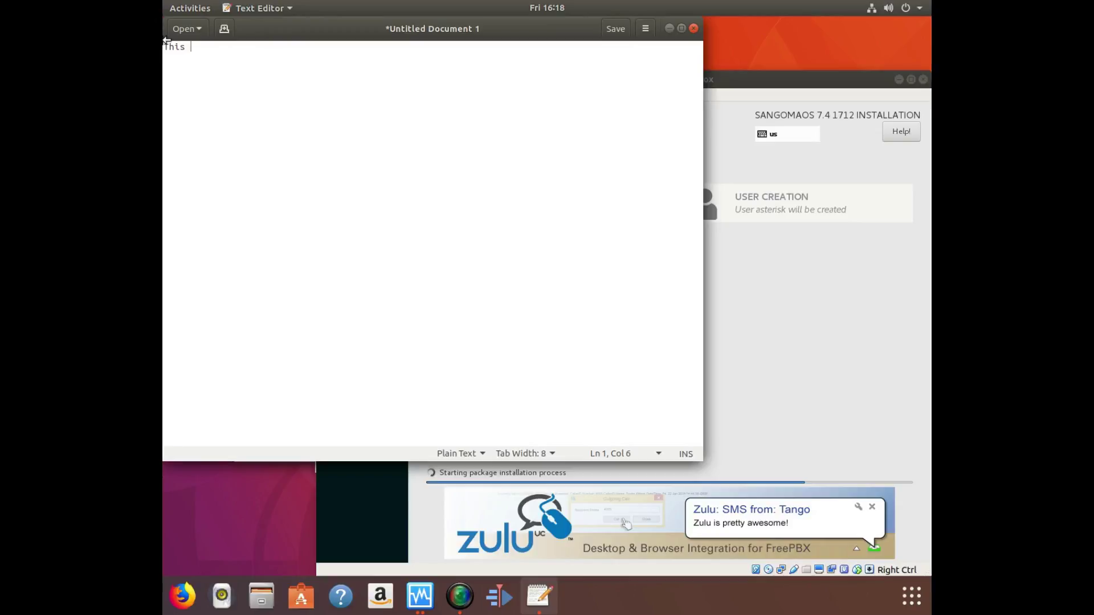
pyautogui.press('BackSpace')
pyautogui.press('BackSpace')
pyautogui.press('BackSpace')
pyautogui.press('BackSpace')
pyautogui.press('BackSpace')
pyautogui.write("Let's break a pl")
pyautogui.press('BackSpace')
pyautogui.press('BackSpace')
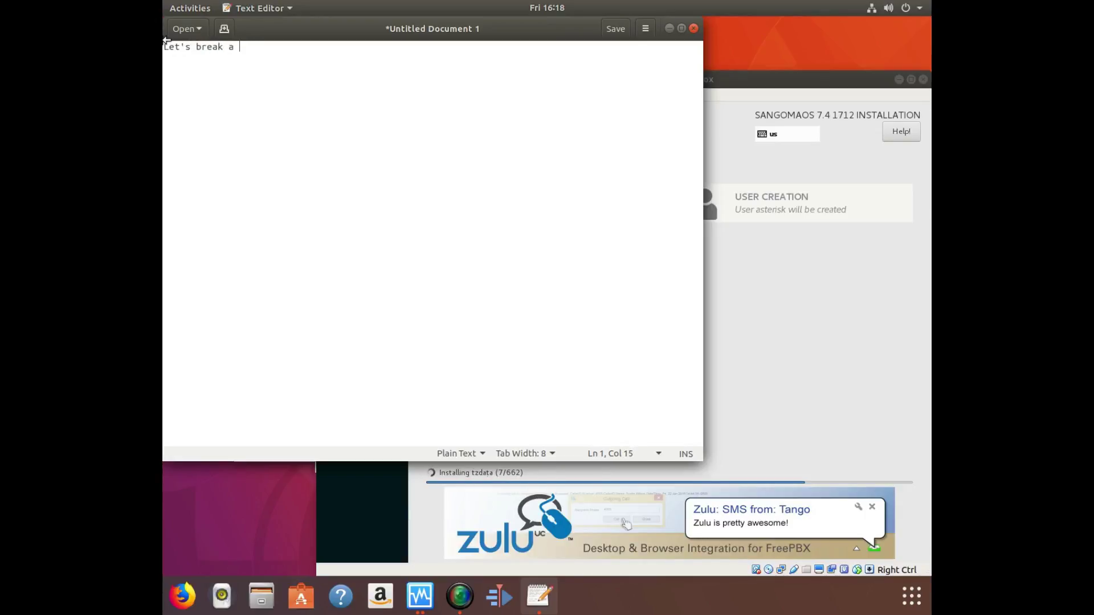
pyautogui.press('BackSpace')
pyautogui.press('BackSpace')
pyautogui.write('my phone')
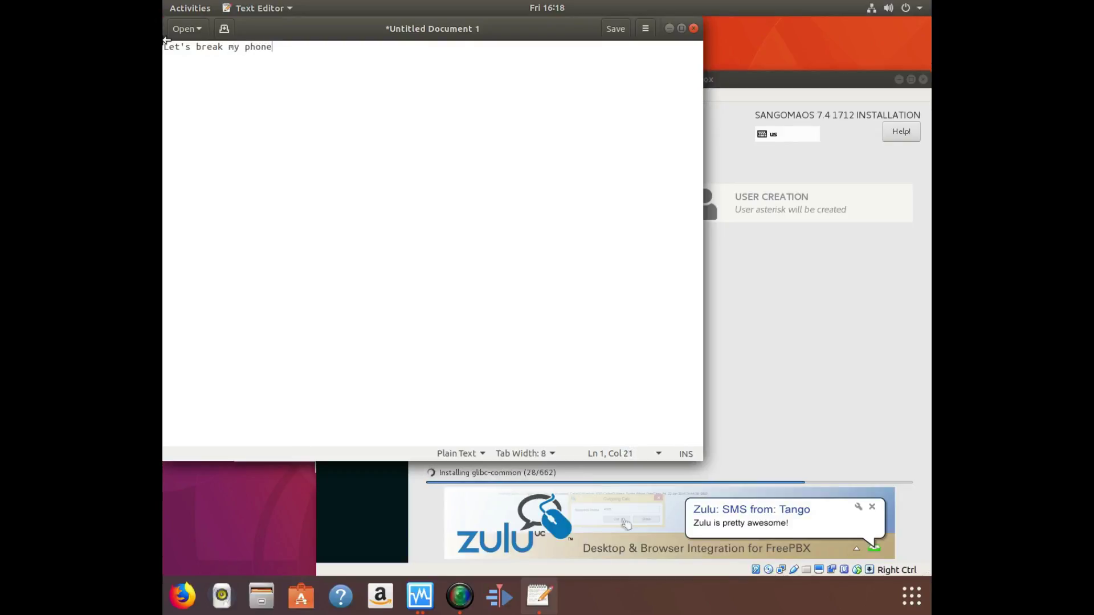
pyautogui.write(' server!!!!!!!!!')
pyautogui.press('BackSpace')
pyautogui.press('BackSpace')
pyautogui.press('BackSpace')
pyautogui.press('BackSpace')
pyautogui.press('BackSpace')
pyautogui.press('BackSpace')
pyautogui.press('BackSpace')
pyautogui.press('BackSpace')
pyautogui.press('BackSpace')
pyautogui.press('BackSpace')
pyautogui.press('BackSpace')
pyautogui.press('BackSpace')
pyautogui.press('BackSpace')
pyautogui.press('BackSpace')
pyautogui.press('BackSpace')
pyautogui.press('BackSpace')
pyautogui.press('BackSpace')
pyautogui.press('BackSpace')
pyautogui.press('BackSpace')
pyautogui.press('BackSpace')
pyautogui.press('BackSpace')
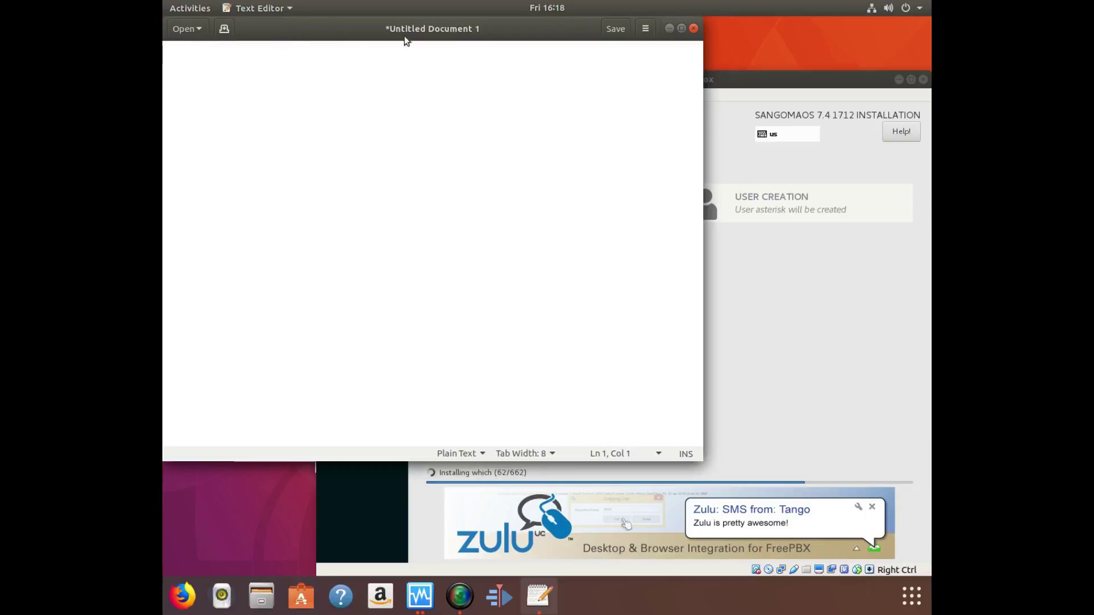
pyautogui.click(755, 77)
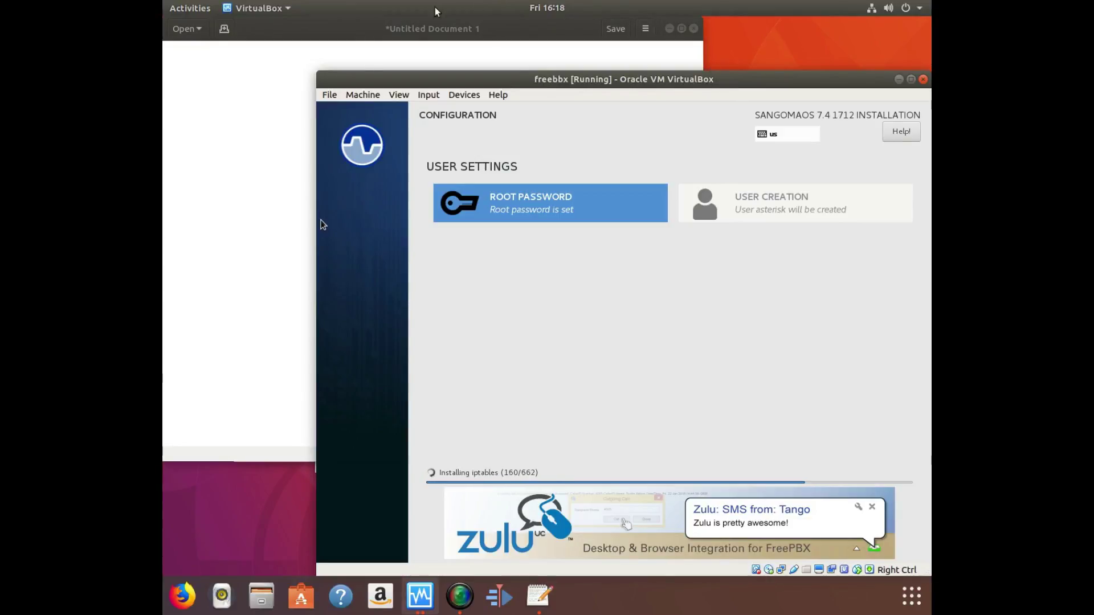
# Write 'Phone# will be at the end of this Video!!!!!' in the note, then erase it.
pyautogui.click(285, 104)
pyautogui.write('P')
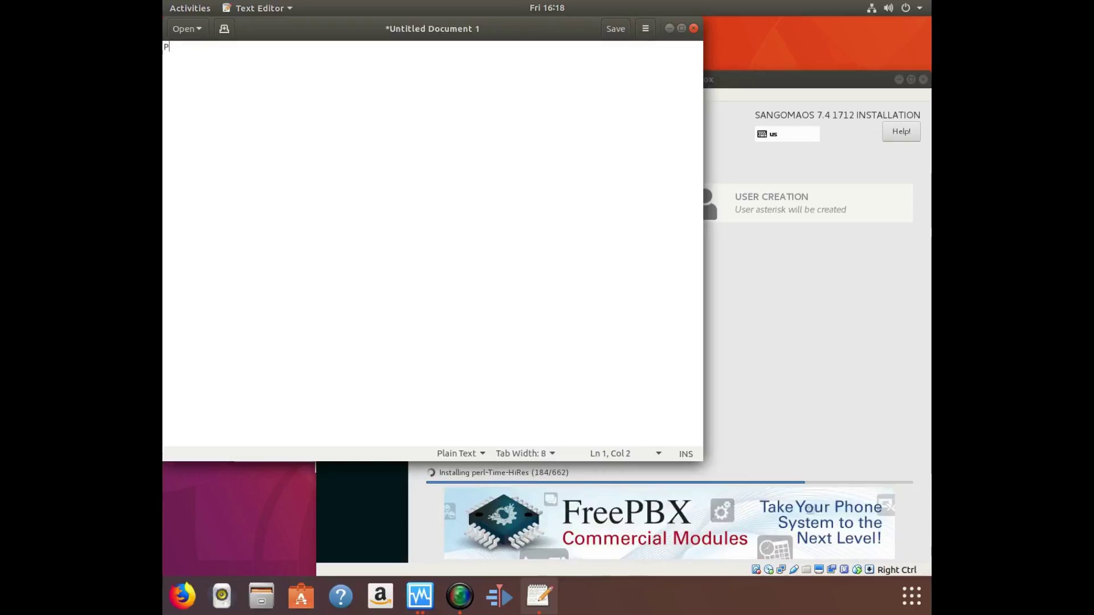
pyautogui.write('hone# ')
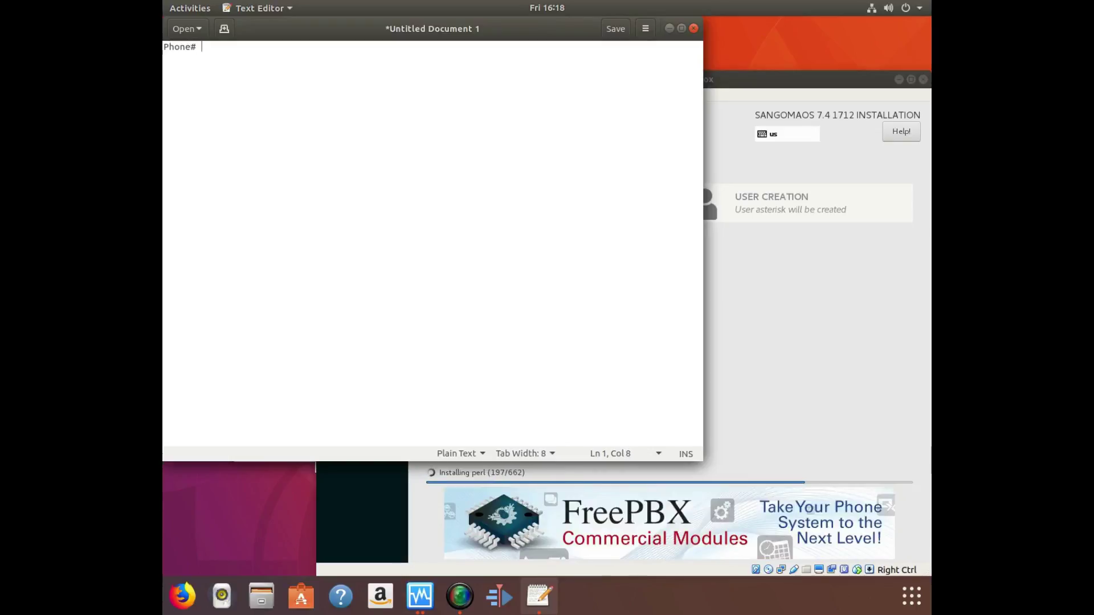
pyautogui.write('will be at the en')
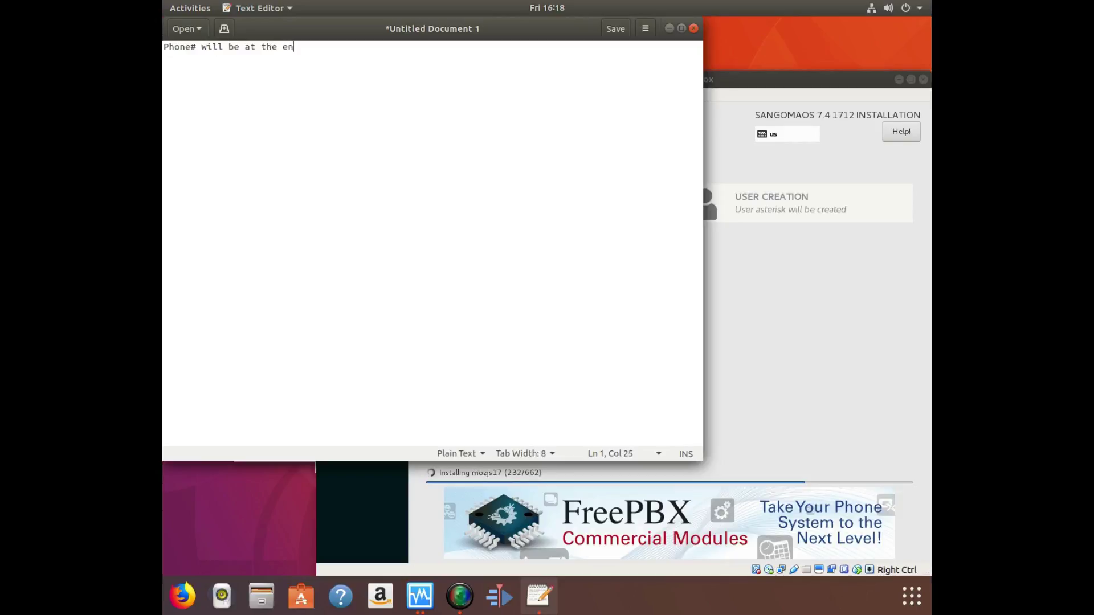
pyautogui.write('d of this Video')
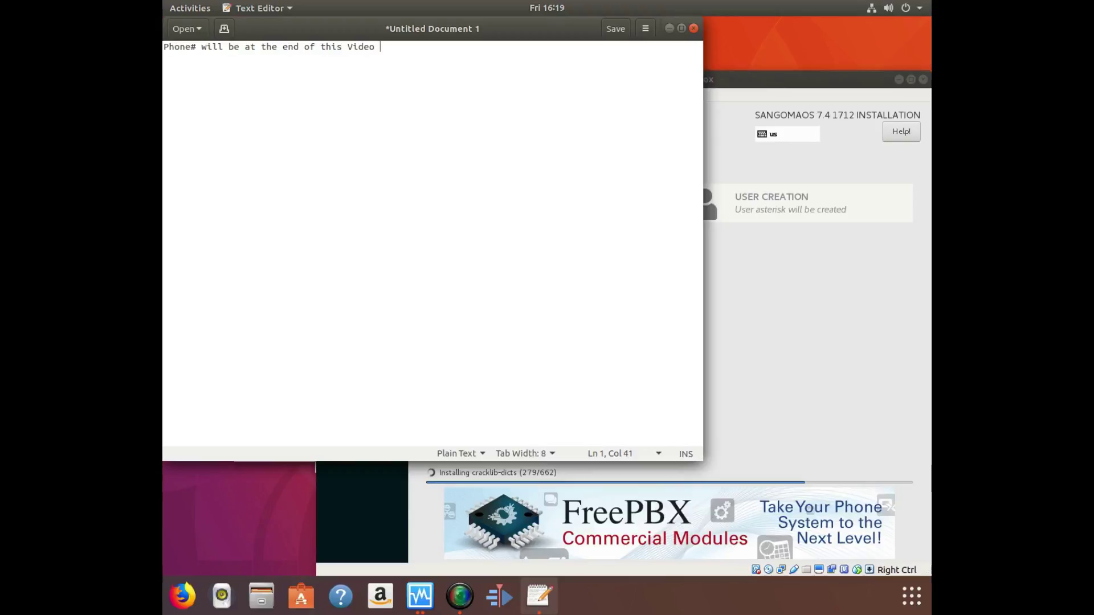
pyautogui.press('BackSpace')
pyautogui.write('!!!!!')
pyautogui.press('BackSpace')
pyautogui.press('BackSpace')
pyautogui.press('BackSpace')
pyautogui.press('BackSpace')
pyautogui.press('BackSpace')
pyautogui.press('BackSpace')
pyautogui.press('BackSpace')
pyautogui.press('BackSpace')
pyautogui.press('BackSpace')
pyautogui.press('BackSpace')
pyautogui.press('BackSpace')
pyautogui.press('BackSpace')
pyautogui.press('BackSpace')
pyautogui.press('BackSpace')
pyautogui.press('BackSpace')
pyautogui.press('BackSpace')
pyautogui.press('BackSpace')
pyautogui.press('BackSpace')
pyautogui.press('BackSpace')
pyautogui.press('BackSpace')
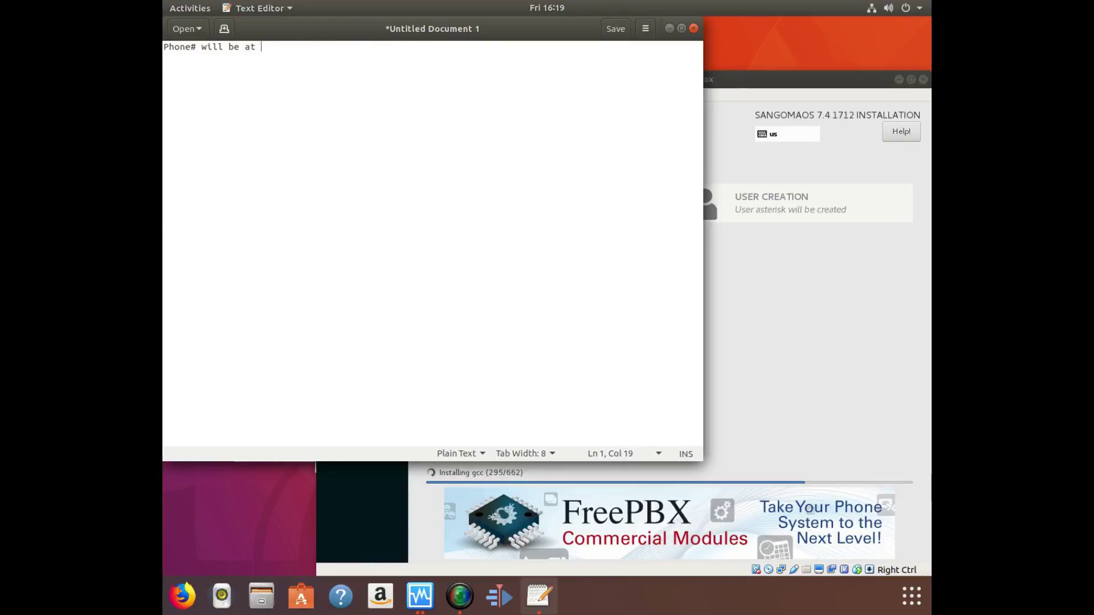
# Write 'This part will be Install of Free PBX', erase it, and raise the VM.
pyautogui.write('This p')
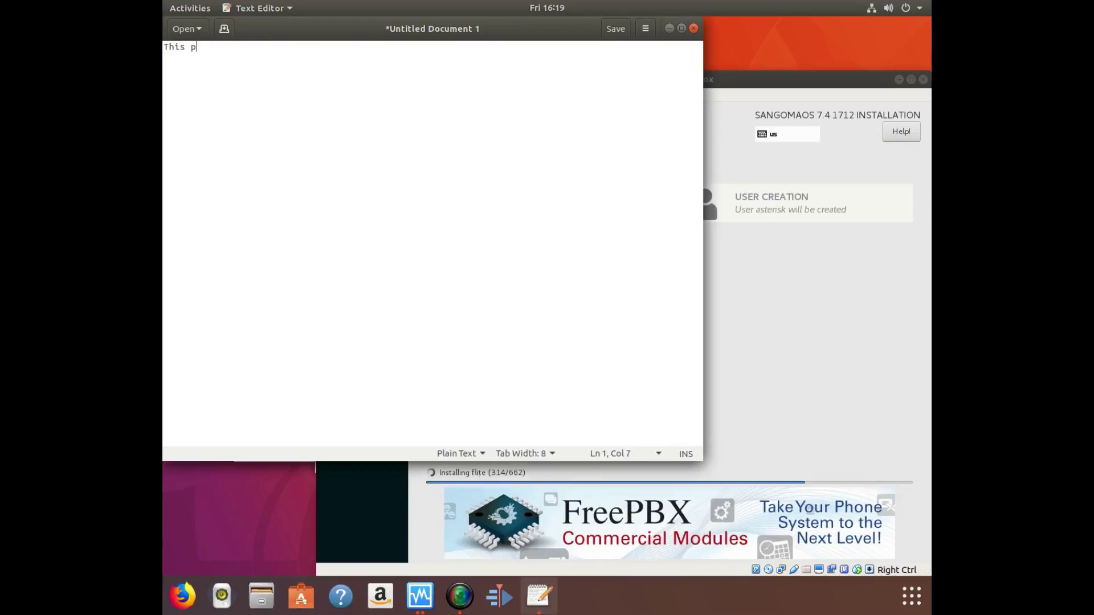
pyautogui.write('art will be')
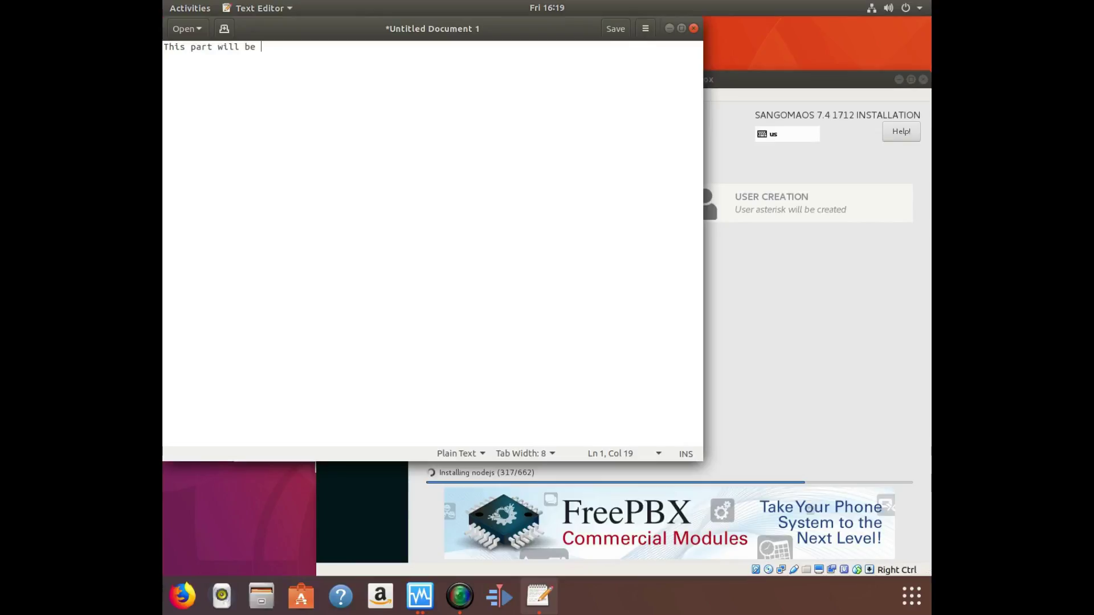
pyautogui.write(' Install of free ')
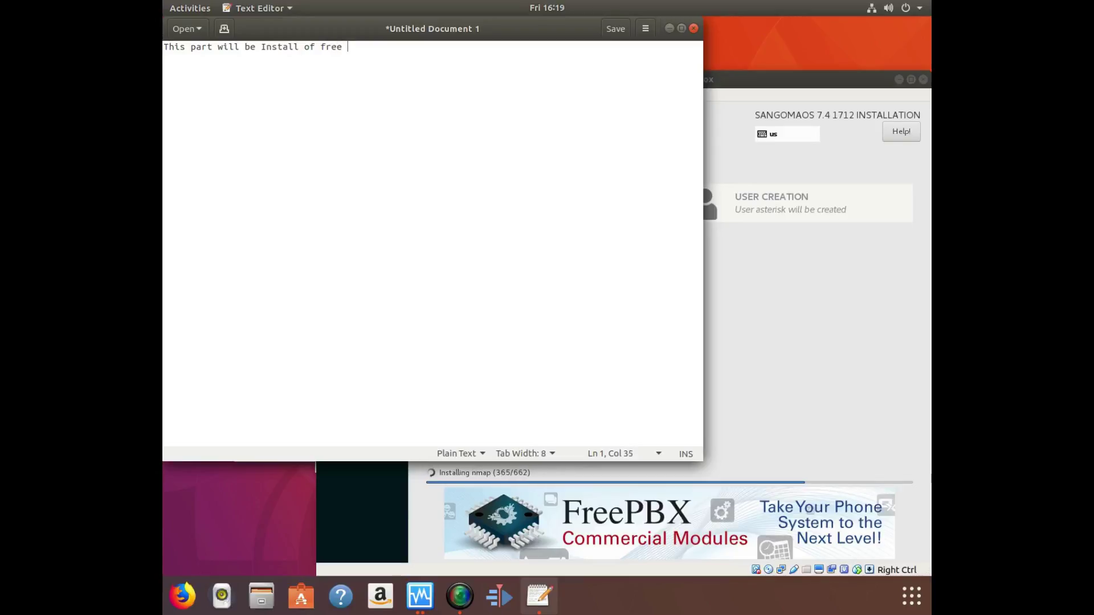
pyautogui.write('pbx')
pyautogui.press('BackSpace')
pyautogui.press('BackSpace')
pyautogui.press('BackSpace')
pyautogui.press('BackSpace')
pyautogui.press('BackSpace')
pyautogui.press('BackSpace')
pyautogui.press('BackSpace')
pyautogui.press('BackSpace')
pyautogui.write('Free PBX')
pyautogui.press('BackSpace')
pyautogui.press('BackSpace')
pyautogui.press('BackSpace')
pyautogui.press('BackSpace')
pyautogui.press('BackSpace')
pyautogui.press('BackSpace')
pyautogui.press('BackSpace')
pyautogui.press('BackSpace')
pyautogui.press('BackSpace')
pyautogui.press('BackSpace')
pyautogui.press('BackSpace')
pyautogui.press('BackSpace')
pyautogui.press('BackSpace')
pyautogui.press('BackSpace')
pyautogui.press('BackSpace')
pyautogui.press('BackSpace')
pyautogui.press('BackSpace')
pyautogui.press('BackSpace')
pyautogui.press('BackSpace')
pyautogui.press('BackSpace')
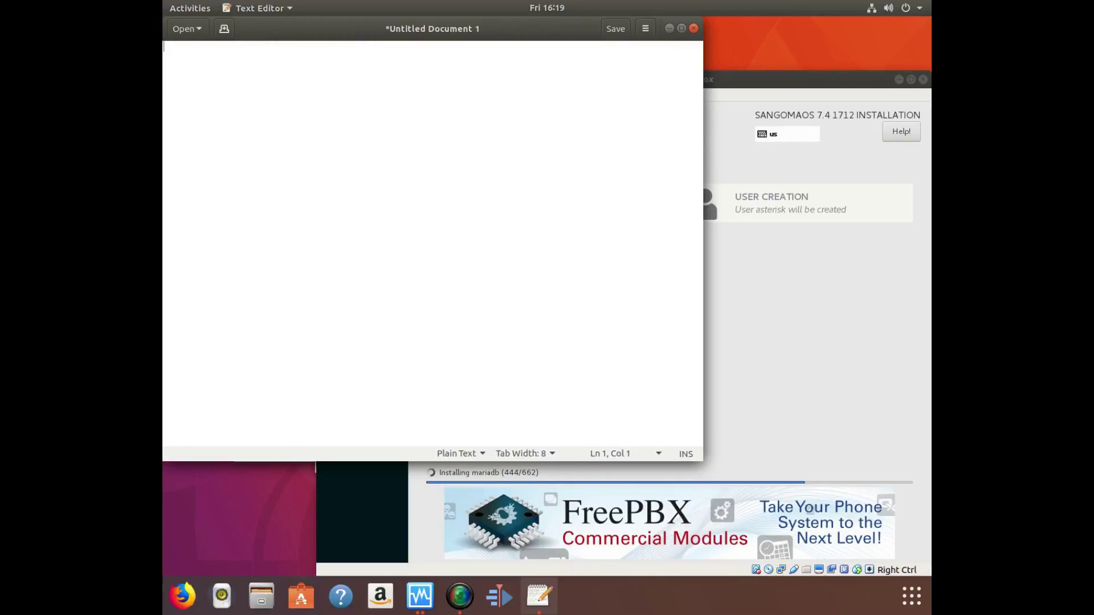
pyautogui.click(742, 101)
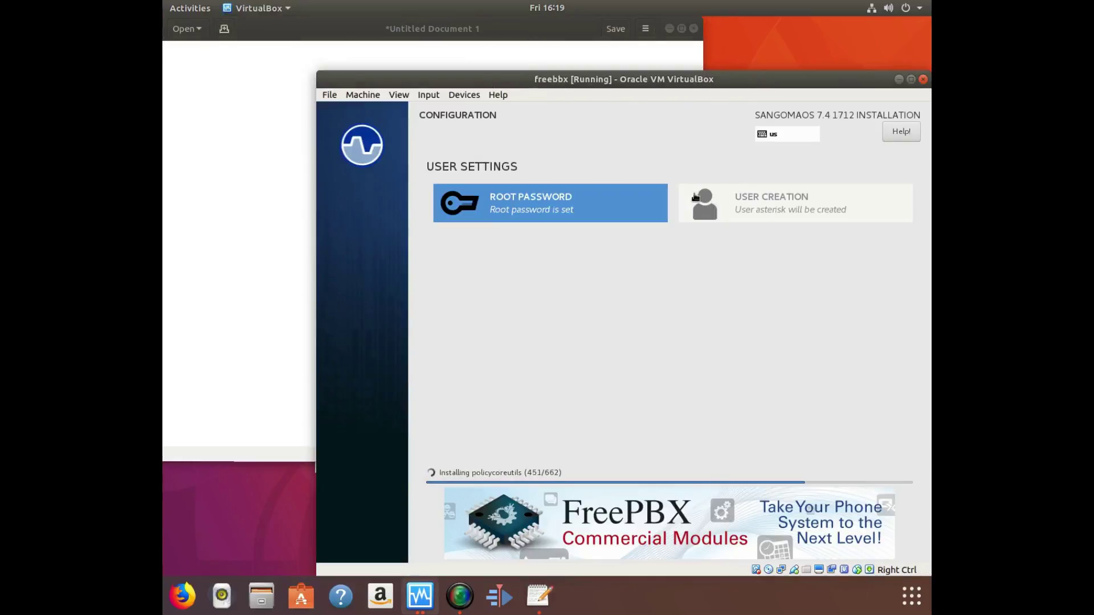
# Move the VM window up-left, then bring Text Editor forward and nudge it down-right.
pyautogui.moveTo(593, 80); pyautogui.dragTo(517, 69)
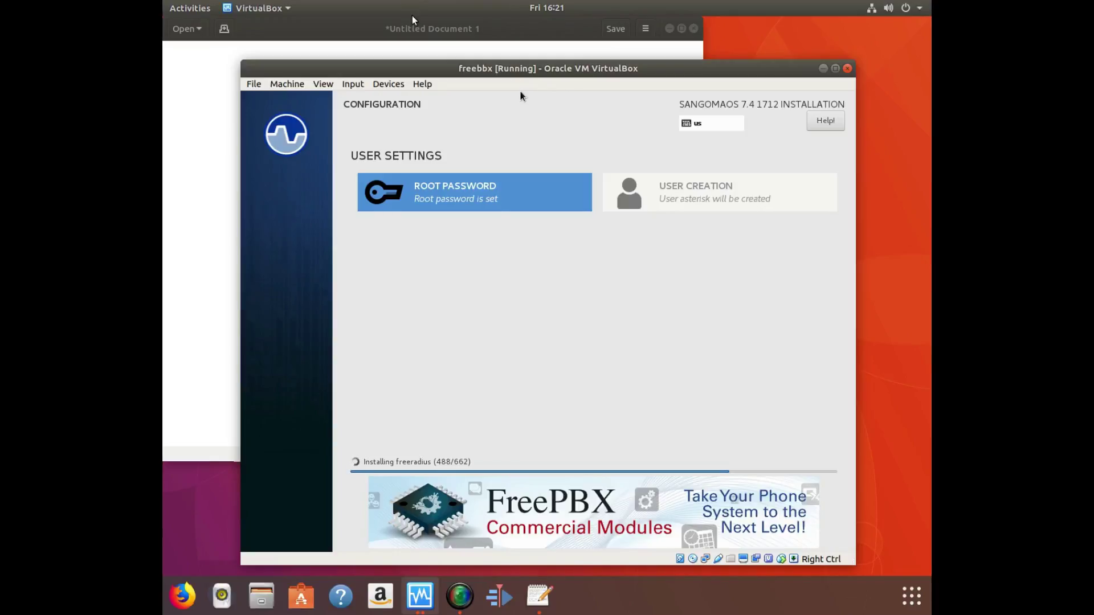
pyautogui.click(197, 87)
pyautogui.moveTo(351, 35); pyautogui.dragTo(376, 47)
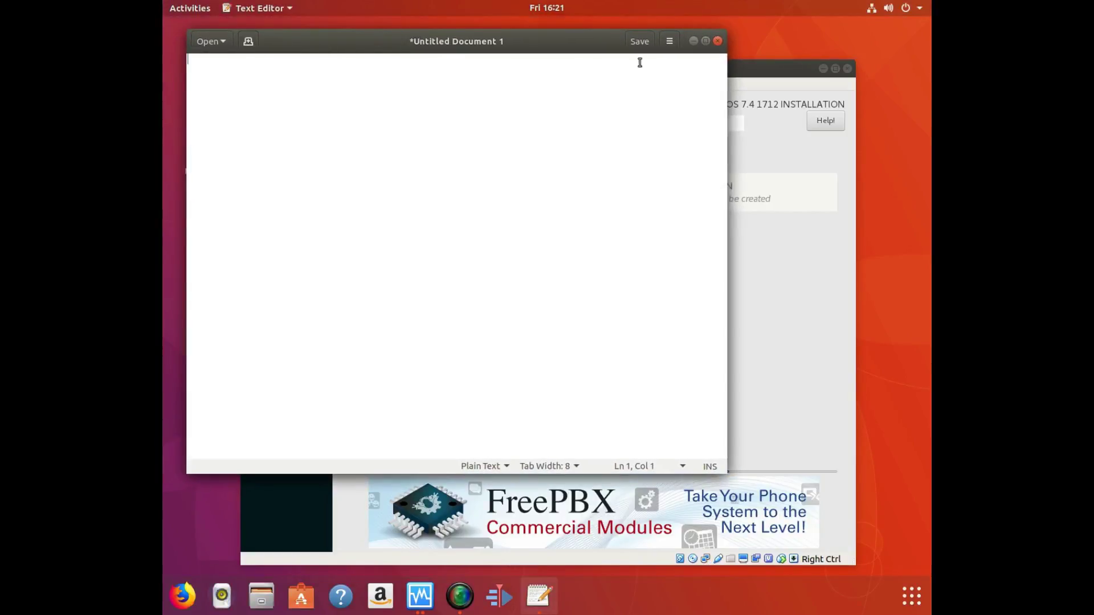
# Replace the system font with a custom Monospace Regular editor font at size 35.
pyautogui.click(278, 6)
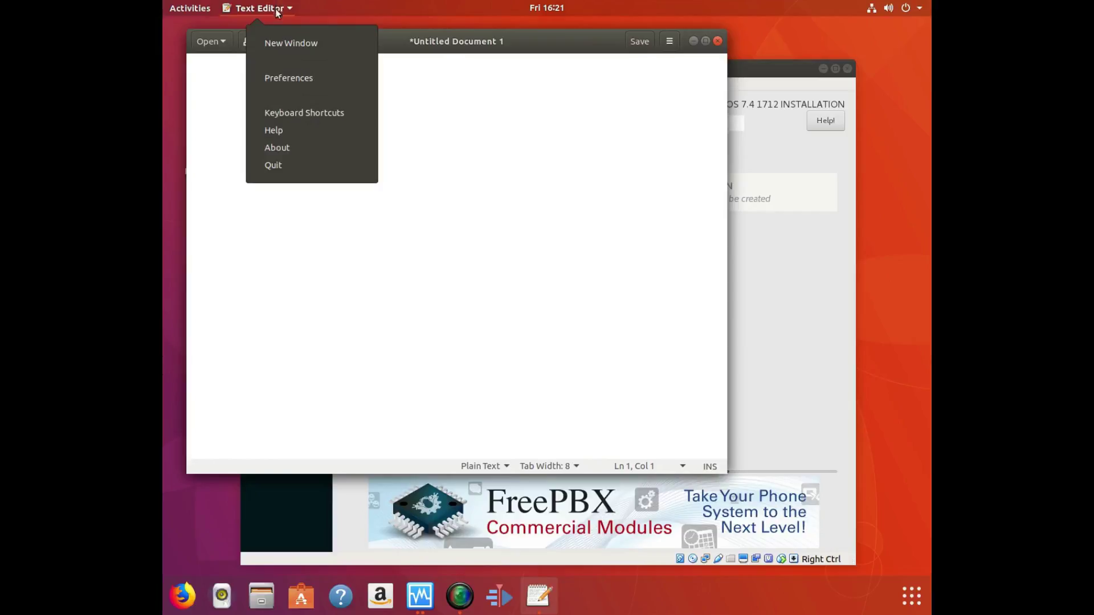
pyautogui.click(295, 81)
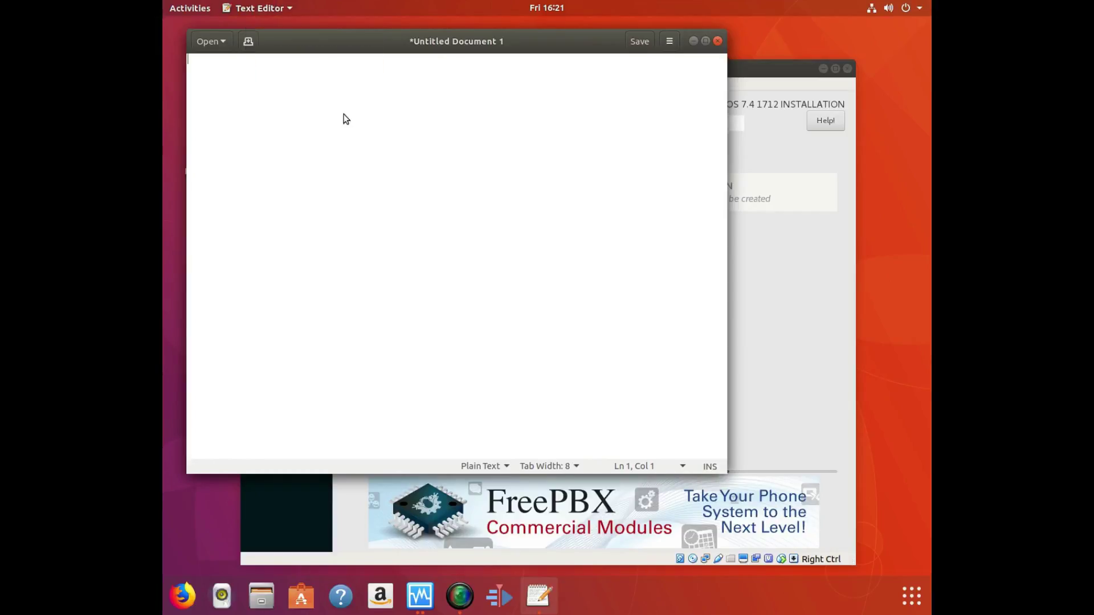
pyautogui.click(410, 122)
pyautogui.click(468, 122)
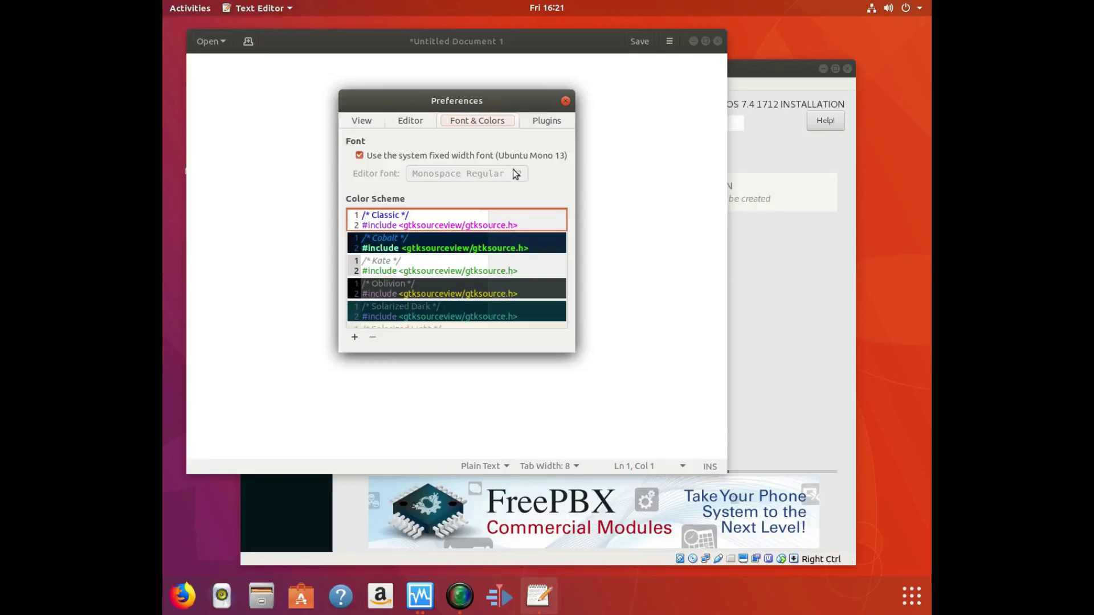
pyautogui.click(443, 155)
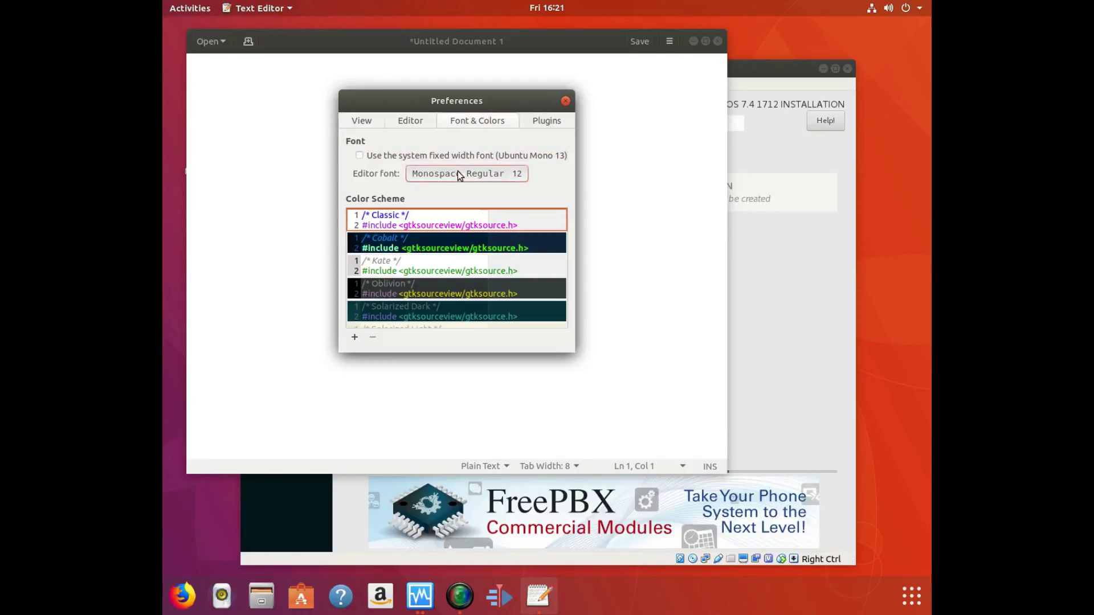
pyautogui.click(457, 171)
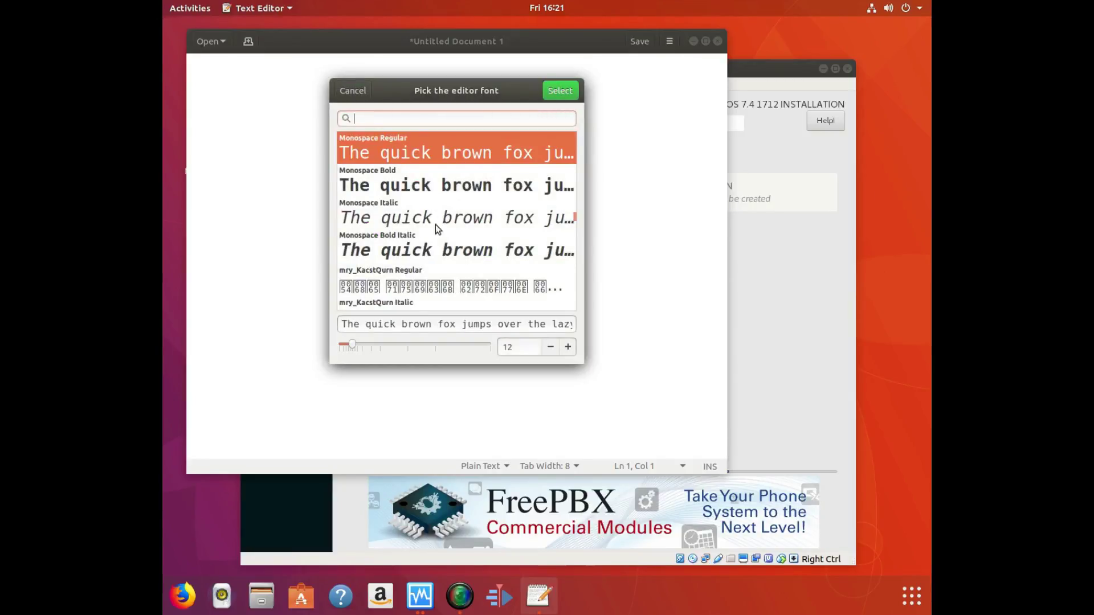
pyautogui.moveTo(419, 346); pyautogui.dragTo(407, 344)
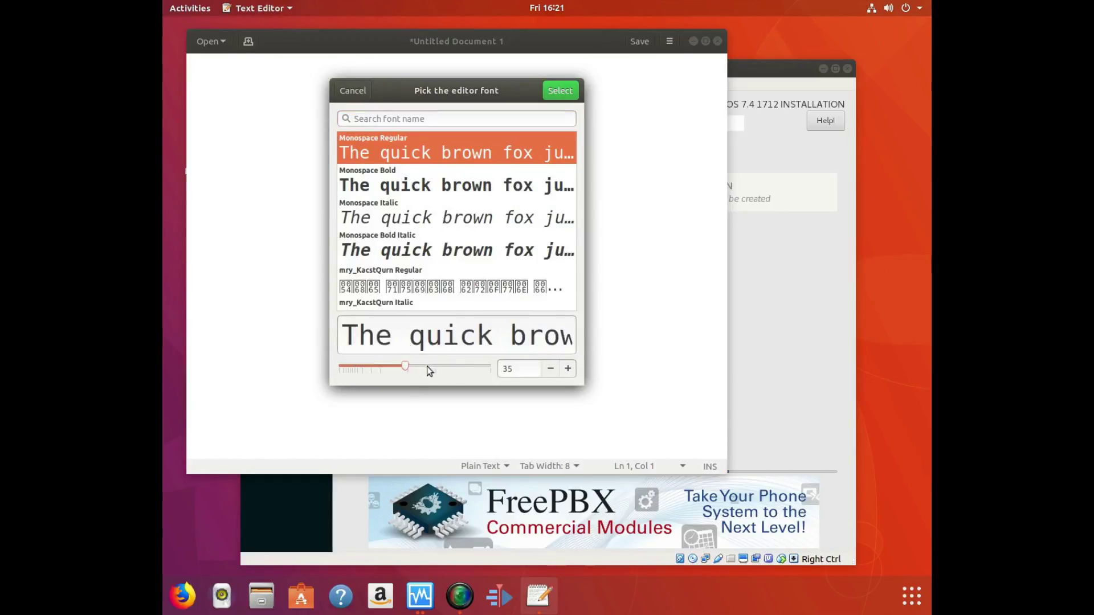
pyautogui.click(561, 91)
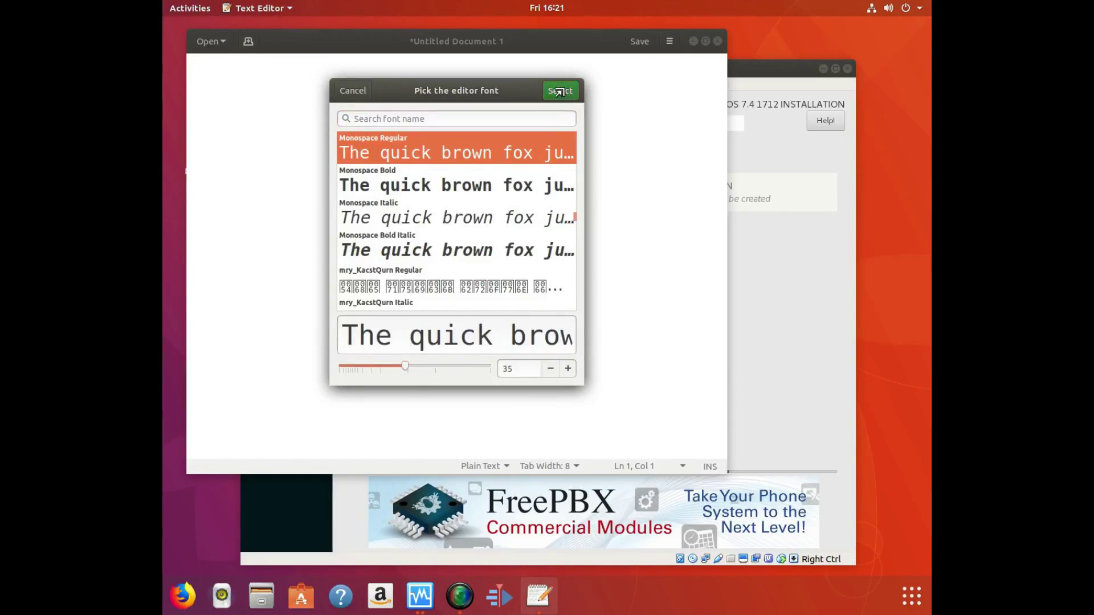
pyautogui.click(565, 102)
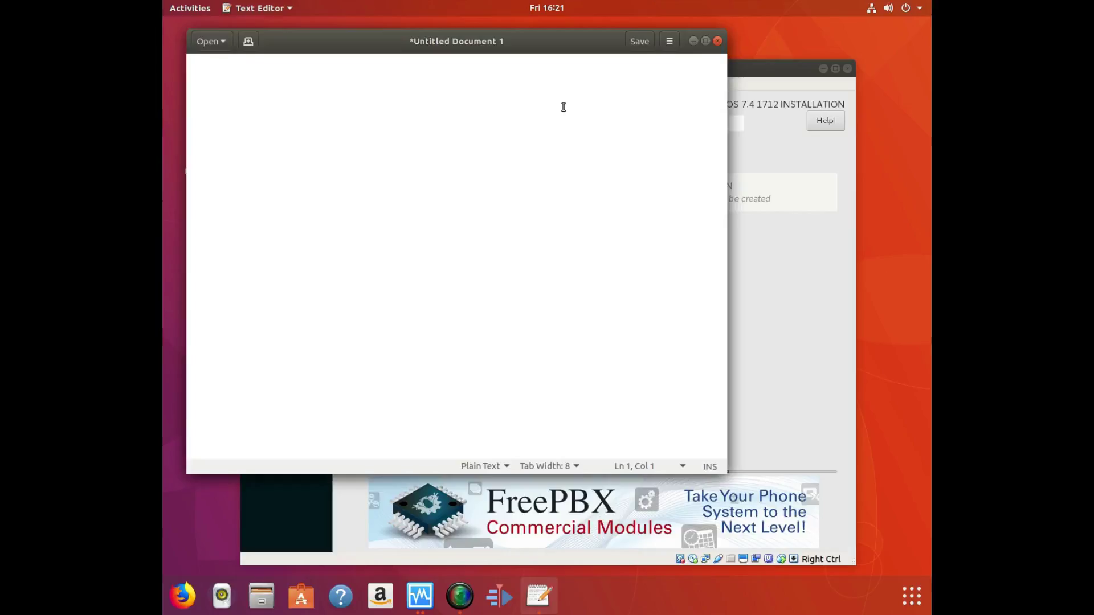
# Type 'I will set up a google voice # and use Free PBX to creat a confernce…', trimming its ending.
pyautogui.write('I will set')
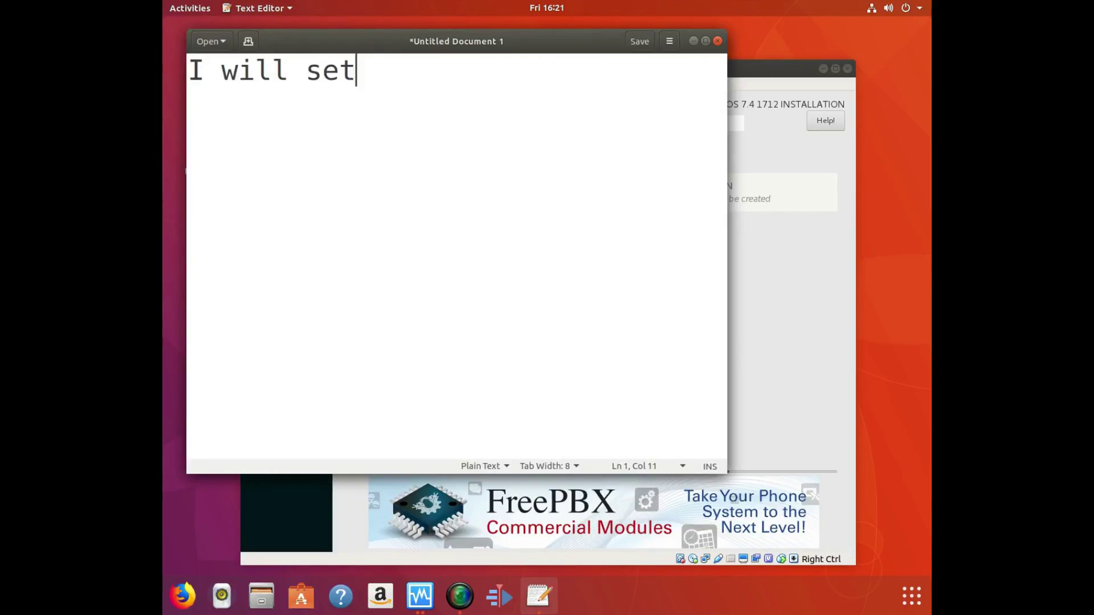
pyautogui.write(' up a g')
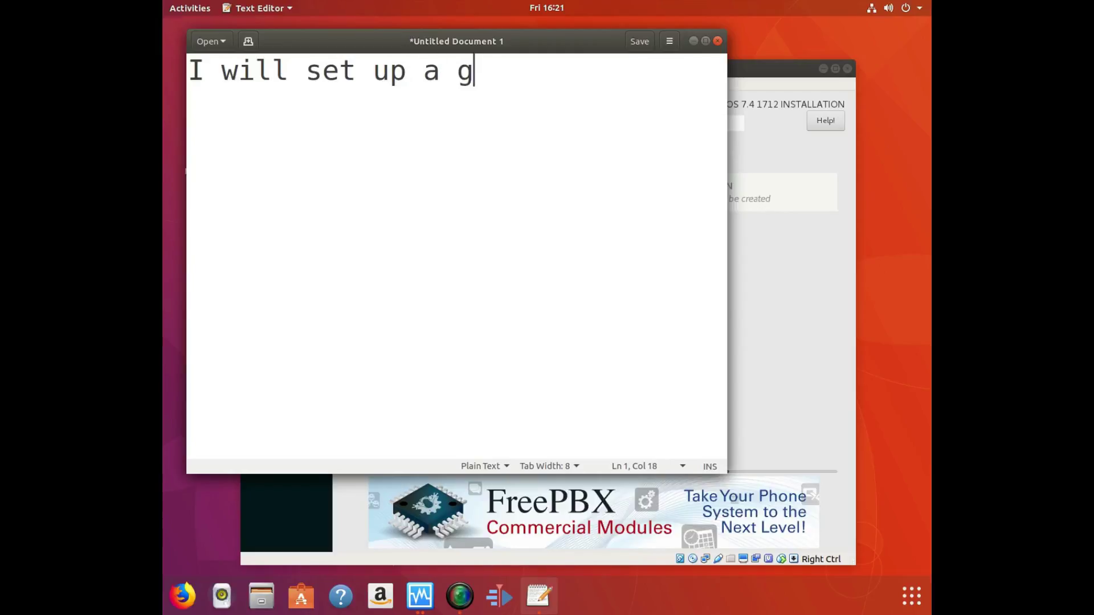
pyautogui.write('oogle voice #')
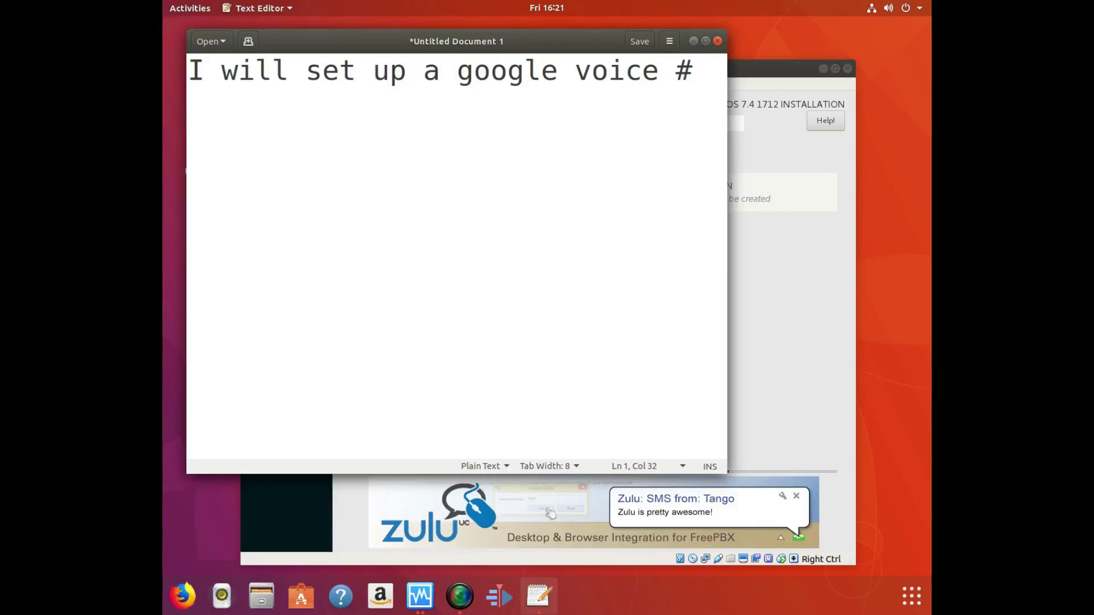
pyautogui.write('and')
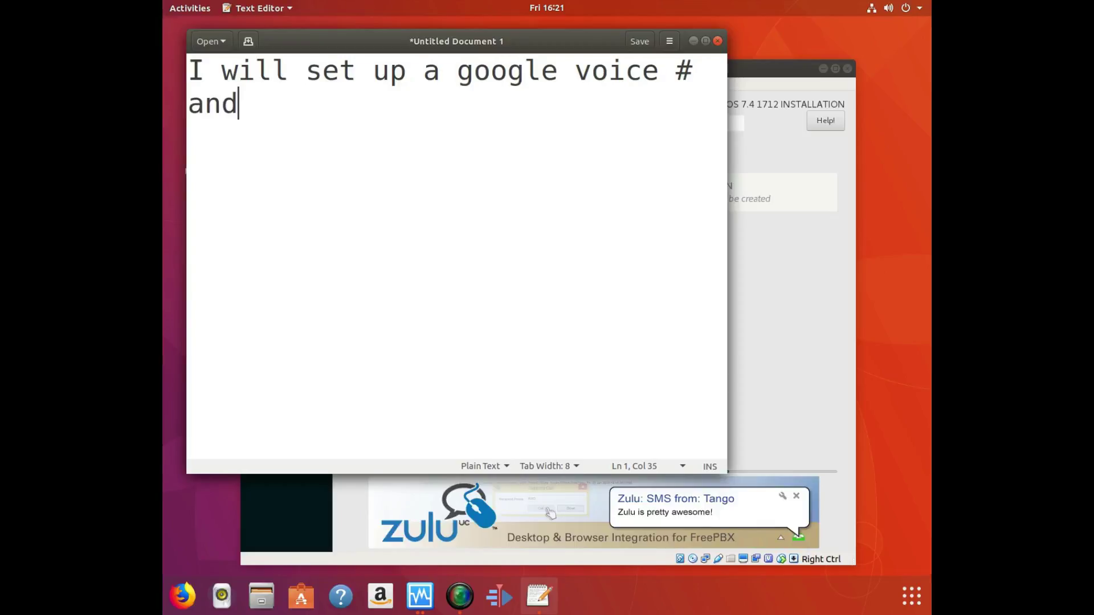
pyautogui.write(' use Fr')
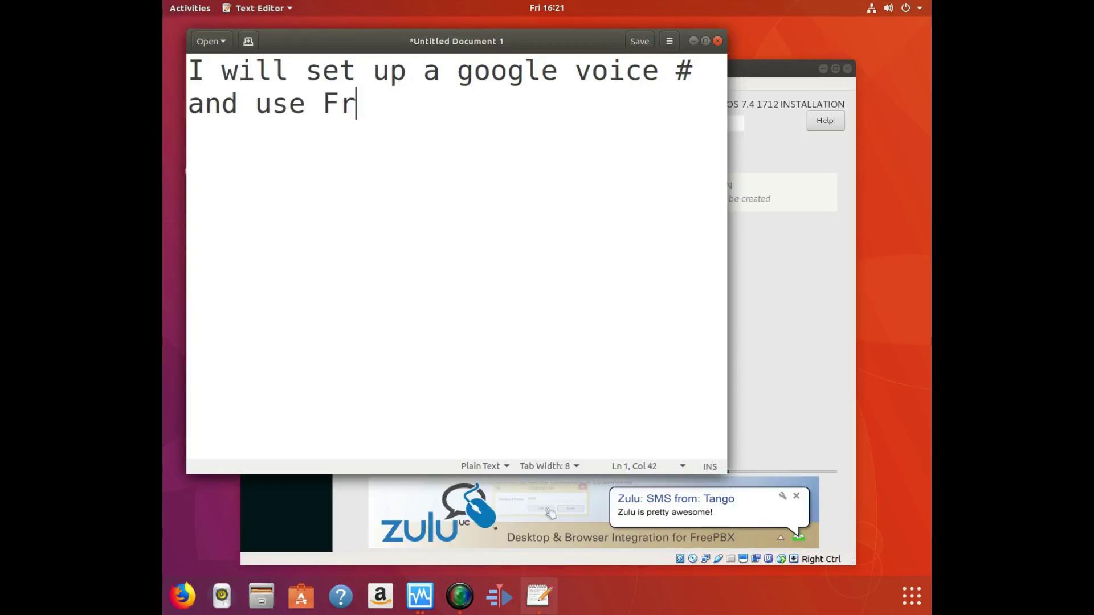
pyautogui.write('ee P')
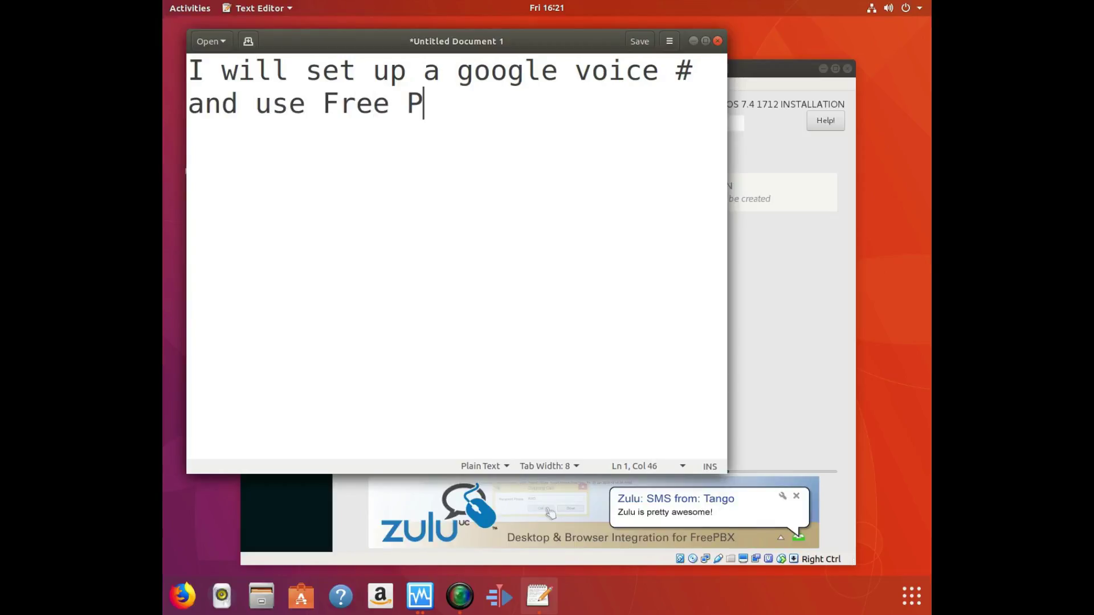
pyautogui.write('BX')
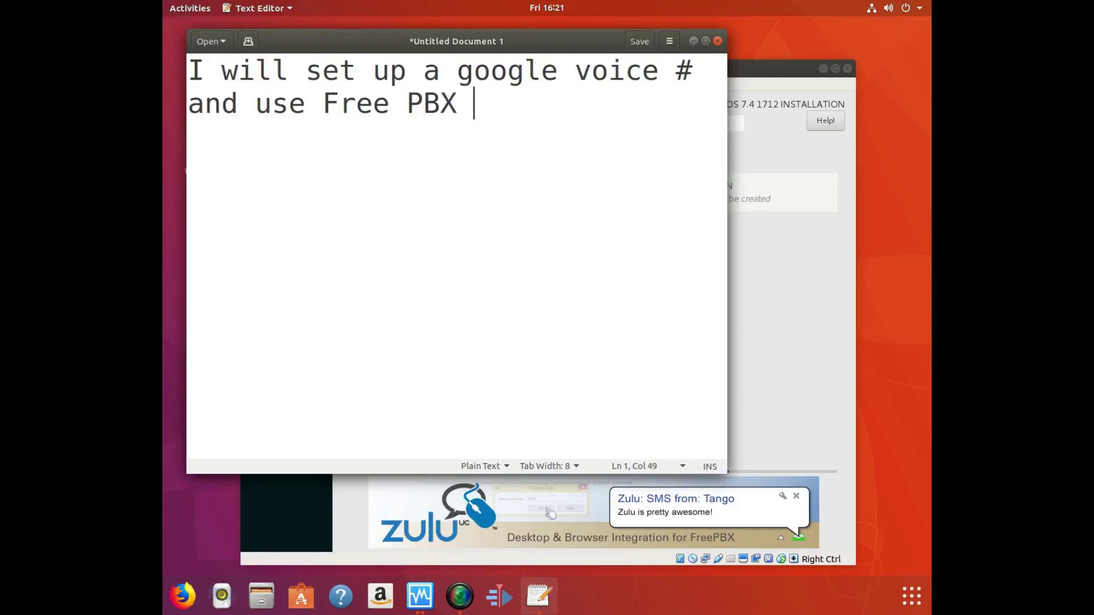
pyautogui.write('to cr')
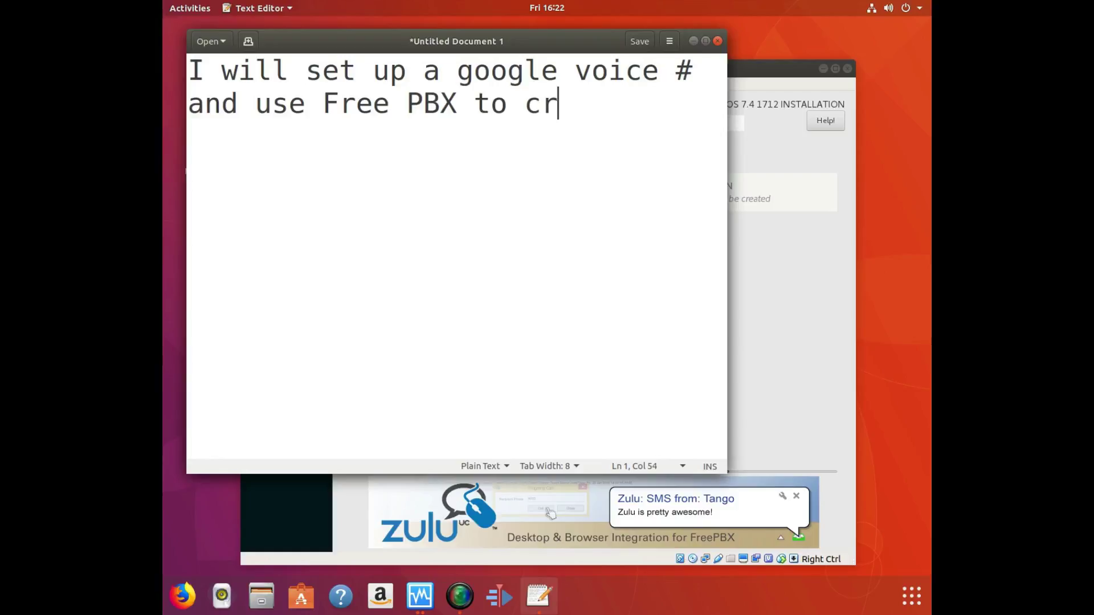
pyautogui.write('eat a co')
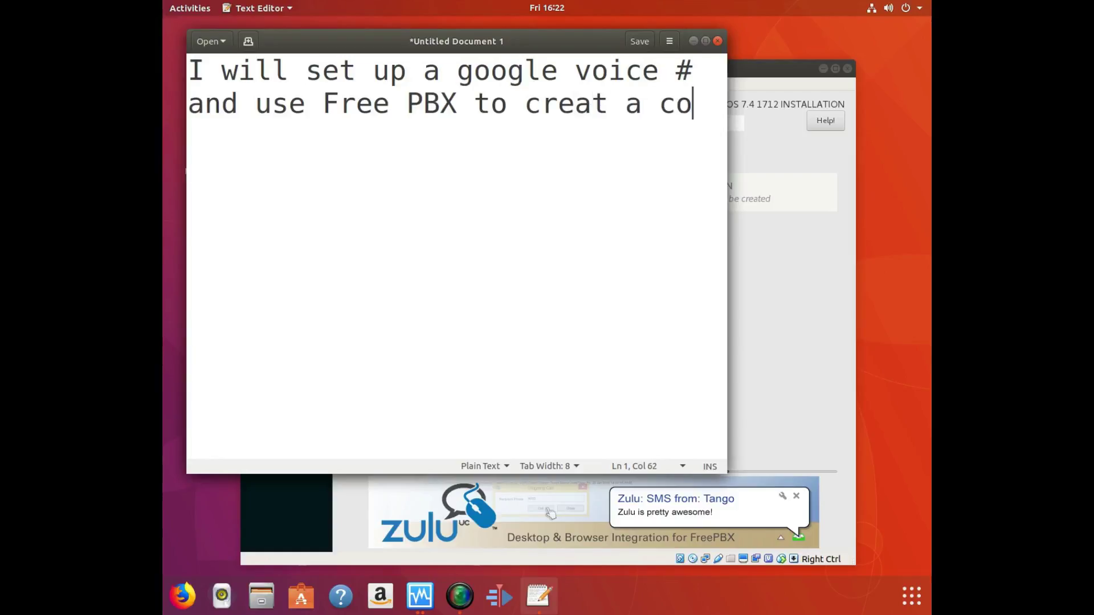
pyautogui.write('nfernce')
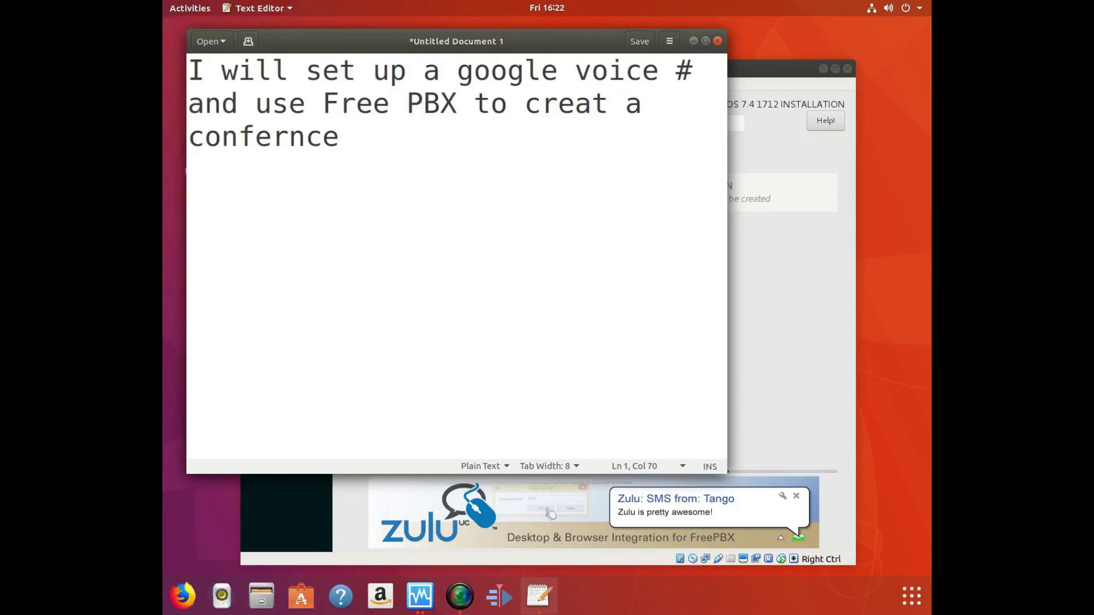
pyautogui.write('for every ')
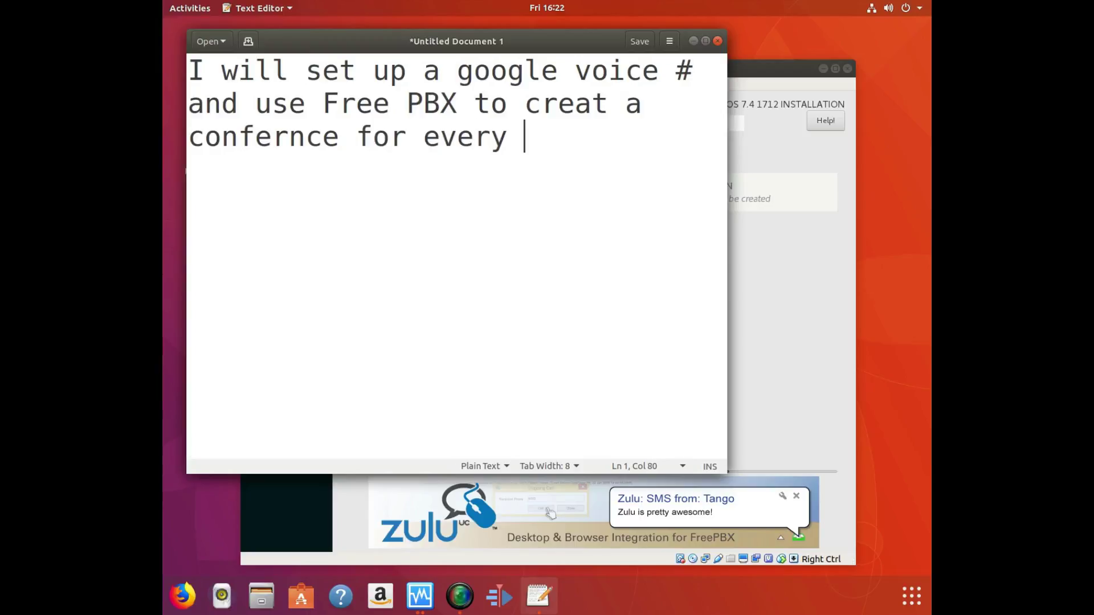
pyautogui.write('one to tal')
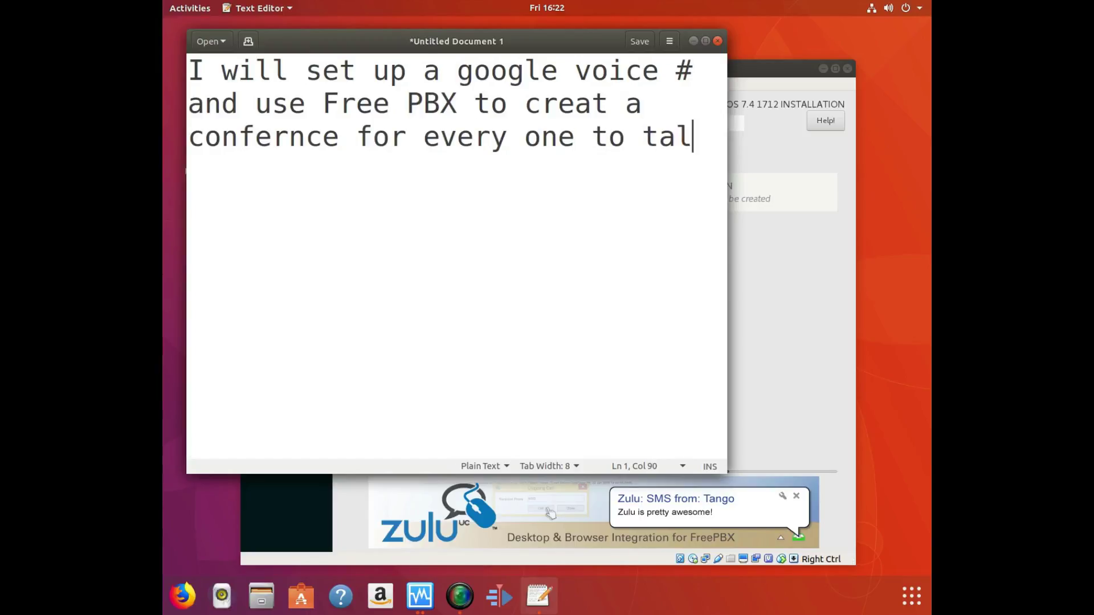
pyautogui.write('k to me.')
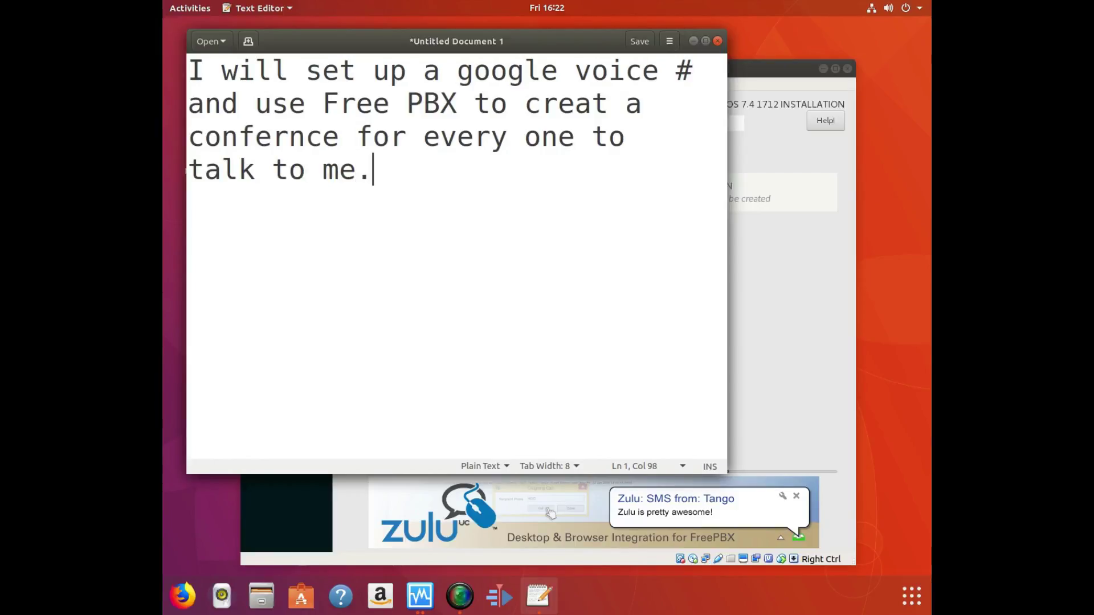
pyautogui.press('BackSpace')
pyautogui.press('BackSpace')
pyautogui.press('BackSpace')
pyautogui.press('BackSpace')
pyautogui.press('BackSpace')
pyautogui.press('BackSpace')
pyautogui.press('BackSpace')
pyautogui.press('BackSpace')
pyautogui.press('BackSpace')
pyautogui.press('BackSpace')
pyautogui.press('BackSpace')
pyautogui.press('BackSpace')
pyautogui.press('BackSpace')
pyautogui.press('BackSpace')
pyautogui.press('BackSpace')
pyautogui.press('BackSpace')
pyautogui.press('BackSpace')
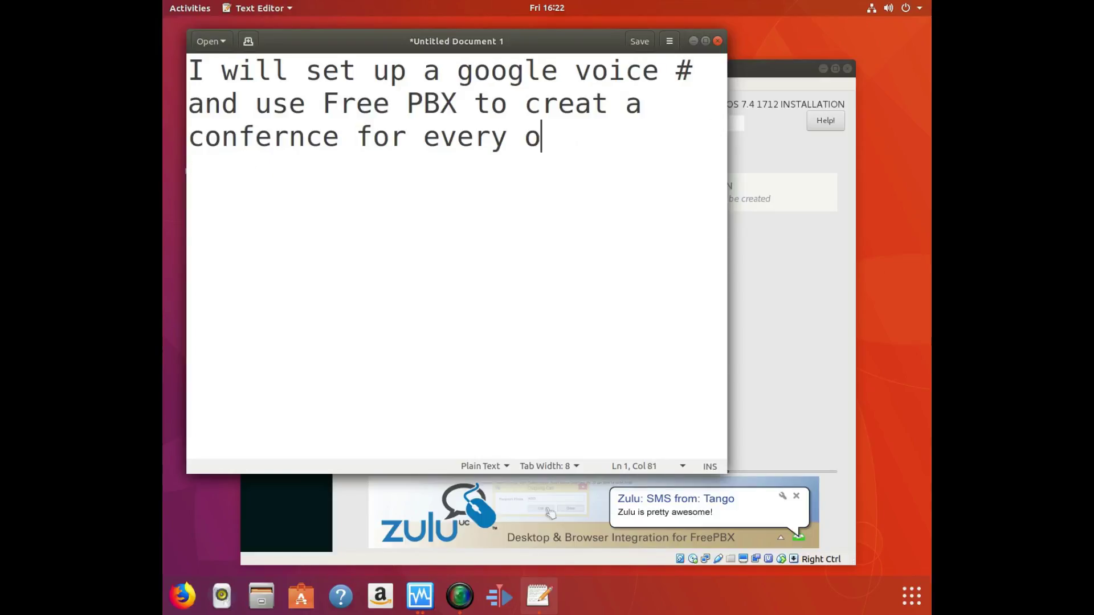
# Clear the document, type 'That will not be shown here' with typos fixed, then erase it.
pyautogui.press('BackSpace')
pyautogui.press('BackSpace')
pyautogui.press('BackSpace')
pyautogui.press('BackSpace')
pyautogui.press('BackSpace')
pyautogui.press('BackSpace')
pyautogui.press('BackSpace')
pyautogui.press('BackSpace')
pyautogui.press('BackSpace')
pyautogui.press('BackSpace')
pyautogui.press('BackSpace')
pyautogui.press('BackSpace')
pyautogui.press('BackSpace')
pyautogui.press('BackSpace')
pyautogui.press('BackSpace')
pyautogui.press('BackSpace')
pyautogui.press('BackSpace')
pyautogui.press('BackSpace')
pyautogui.press('BackSpace')
pyautogui.press('BackSpace')
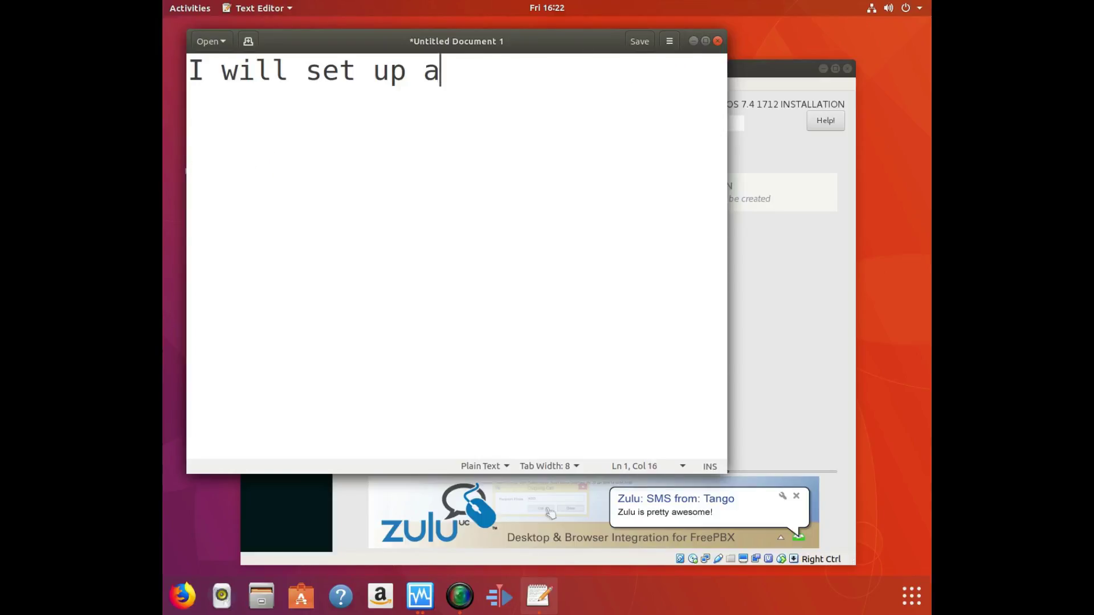
pyautogui.press('BackSpace')
pyautogui.press('BackSpace')
pyautogui.press('BackSpace')
pyautogui.press('BackSpace')
pyautogui.press('BackSpace')
pyautogui.press('BackSpace')
pyautogui.press('BackSpace')
pyautogui.press('BackSpace')
pyautogui.press('BackSpace')
pyautogui.press('BackSpace')
pyautogui.press('BackSpace')
pyautogui.press('BackSpace')
pyautogui.press('BackSpace')
pyautogui.press('BackSpace')
pyautogui.press('BackSpace')
pyautogui.write('That will ')
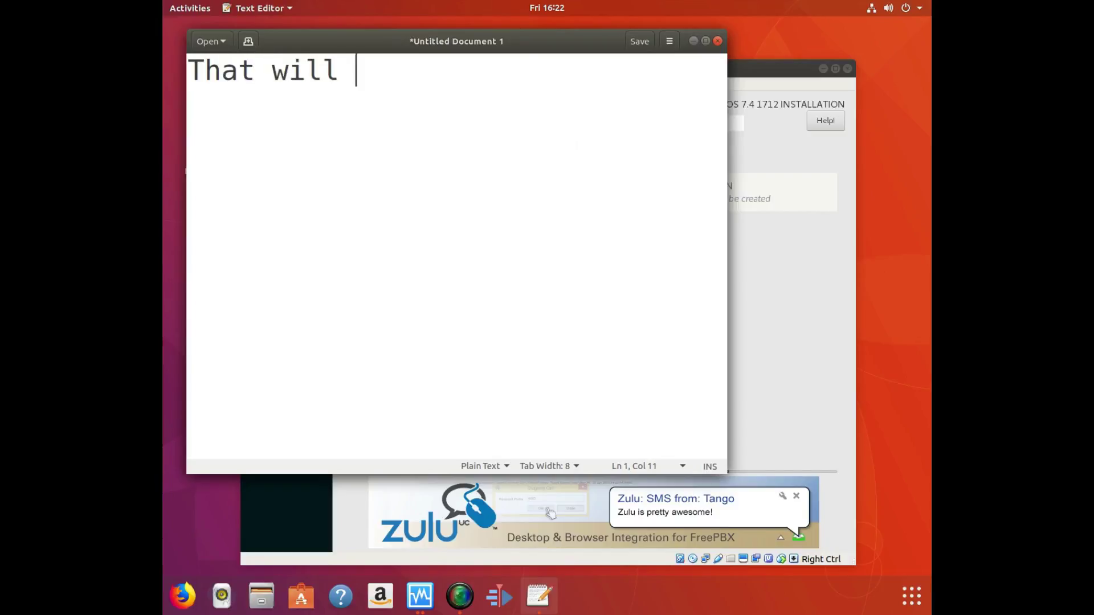
pyautogui.write('not be ')
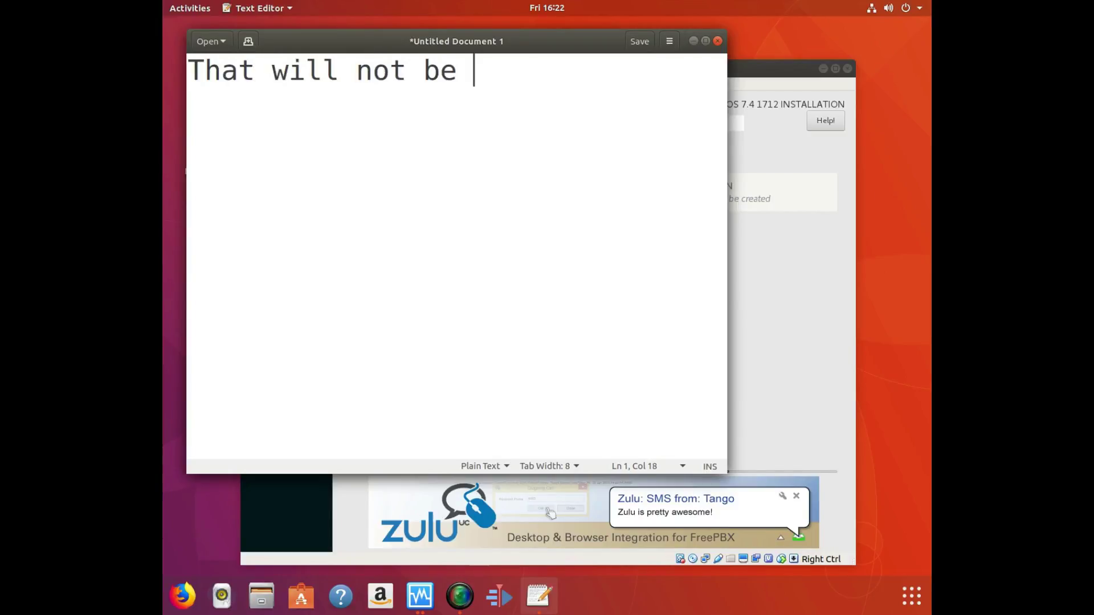
pyautogui.write('shown Here')
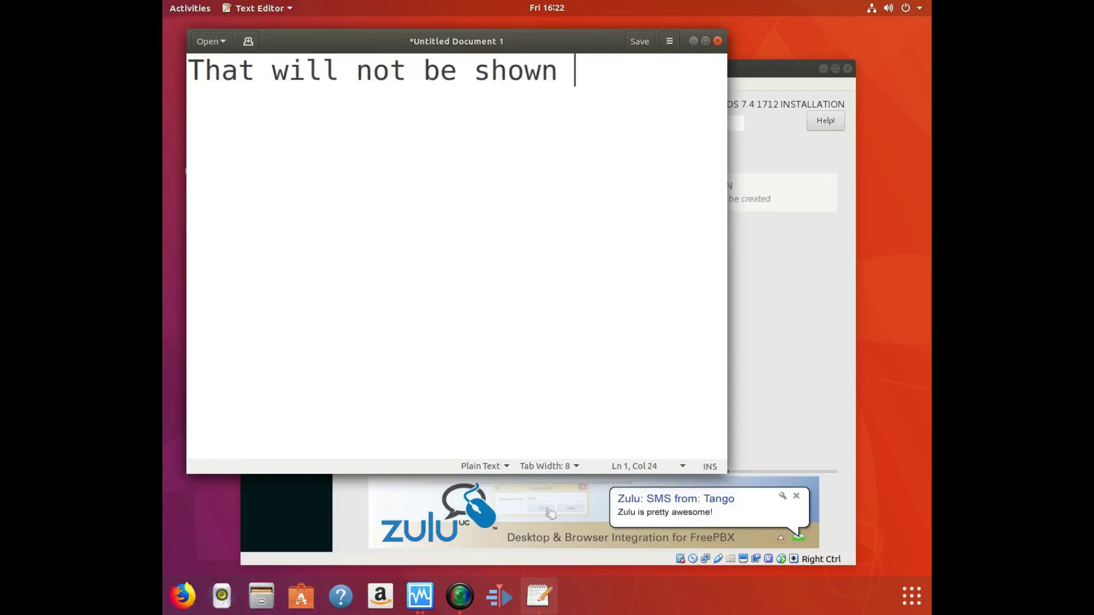
pyautogui.press('BackSpace')
pyautogui.press('BackSpace')
pyautogui.press('BackSpace')
pyautogui.press('BackSpace')
pyautogui.write('hrte')
pyautogui.press('BackSpace')
pyautogui.press('BackSpace')
pyautogui.press('BackSpace')
pyautogui.press('BackSpace')
pyautogui.write('here')
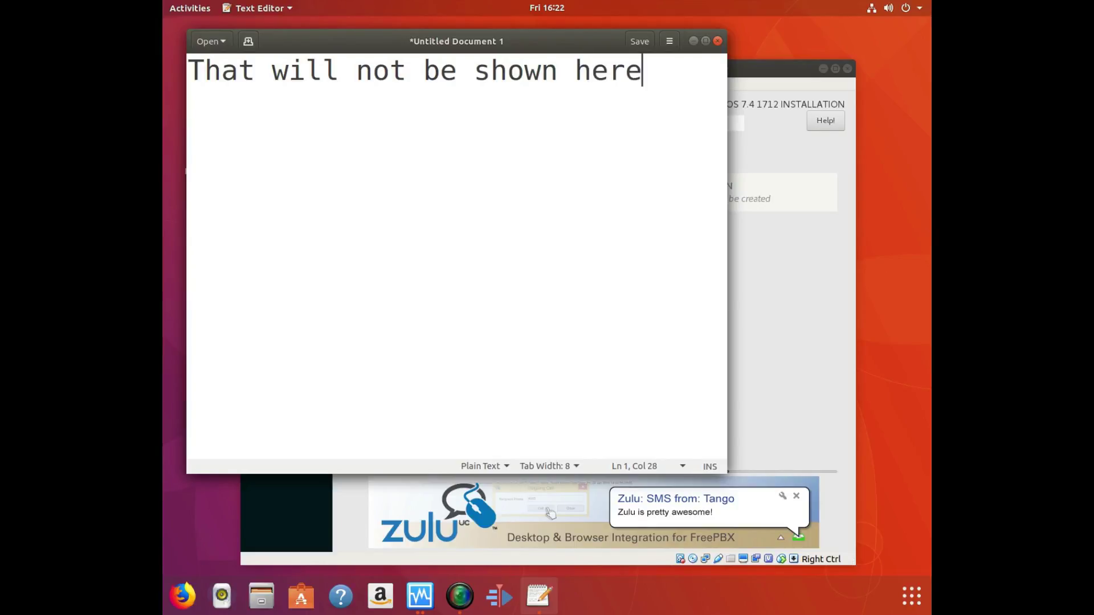
pyautogui.press('BackSpace')
pyautogui.press('BackSpace')
pyautogui.press('BackSpace')
pyautogui.press('BackSpace')
pyautogui.press('BackSpace')
pyautogui.press('BackSpace')
pyautogui.press('BackSpace')
pyautogui.press('BackSpace')
pyautogui.press('BackSpace')
pyautogui.press('BackSpace')
pyautogui.press('BackSpace')
pyautogui.press('BackSpace')
pyautogui.press('BackSpace')
pyautogui.press('BackSpace')
pyautogui.press('BackSpace')
pyautogui.press('BackSpace')
pyautogui.press('BackSpace')
pyautogui.press('BackSpace')
pyautogui.press('BackSpace')
pyautogui.press('BackSpace')
pyautogui.press('BackSpace')
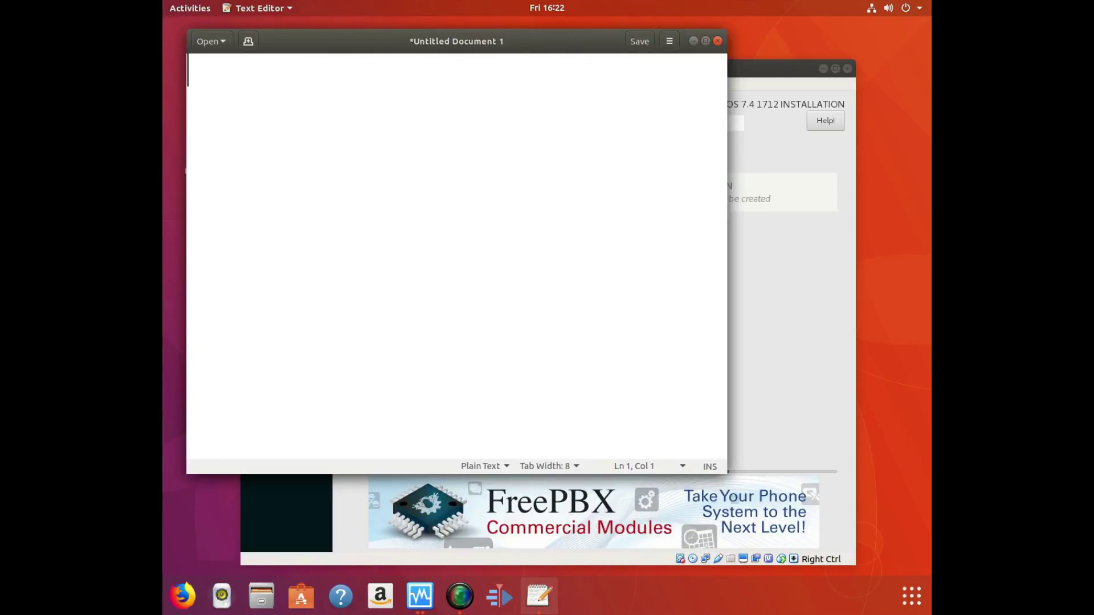
# Minimize the editor to check the freebbx installer at 584 of 662, then bring the editor back.
pyautogui.click(692, 40)
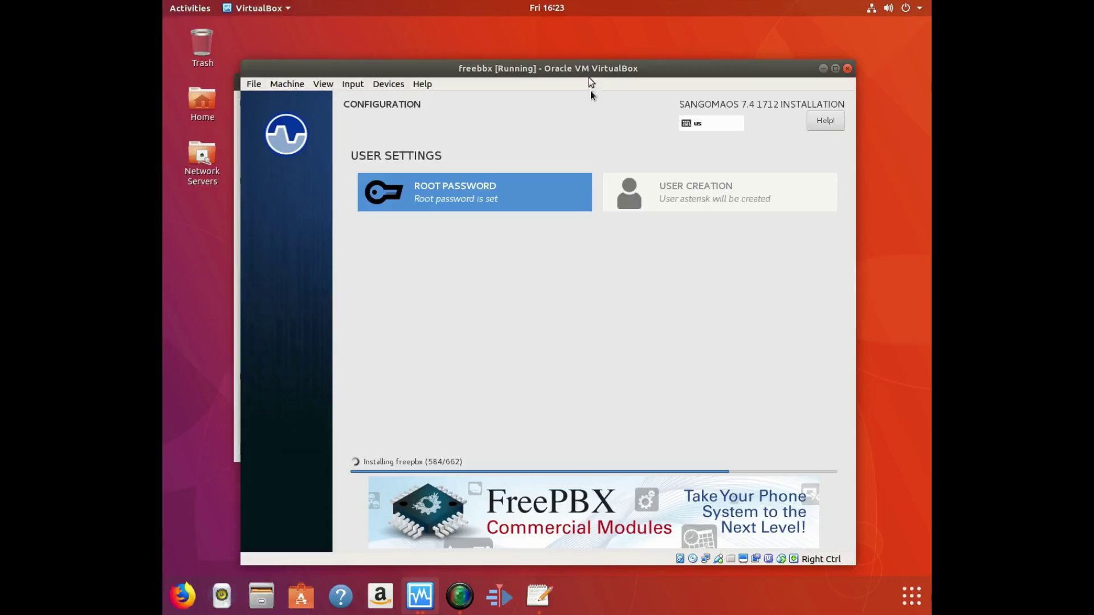
pyautogui.moveTo(596, 65)
pyautogui.mouseDown()
pyautogui.moveTo(658, 132)
pyautogui.moveTo(599, 75)
pyautogui.moveTo(603, 66)
pyautogui.mouseUp()
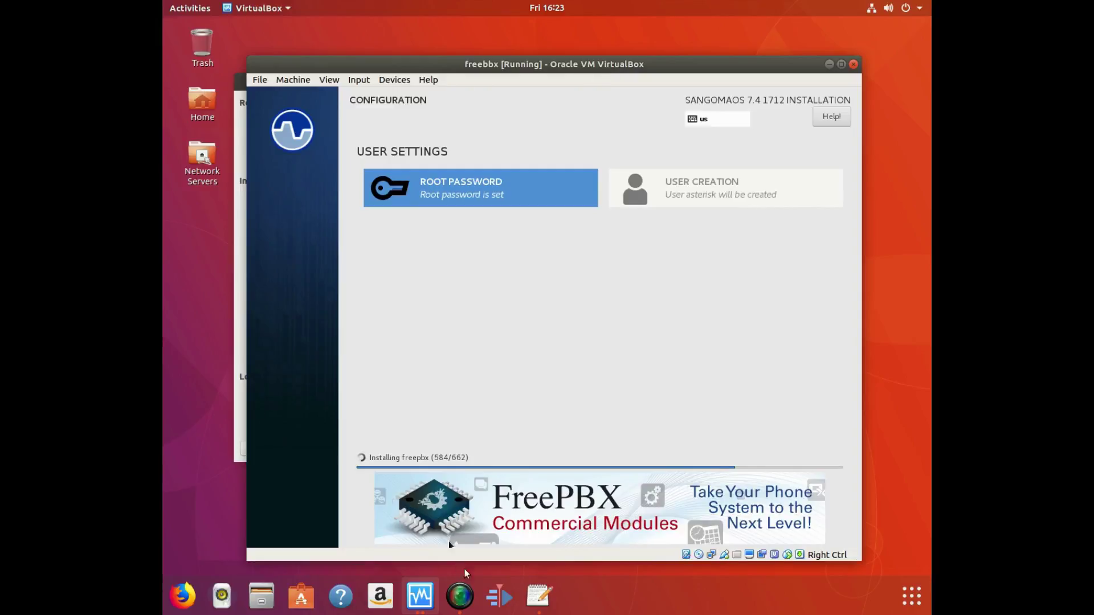
pyautogui.click(539, 596)
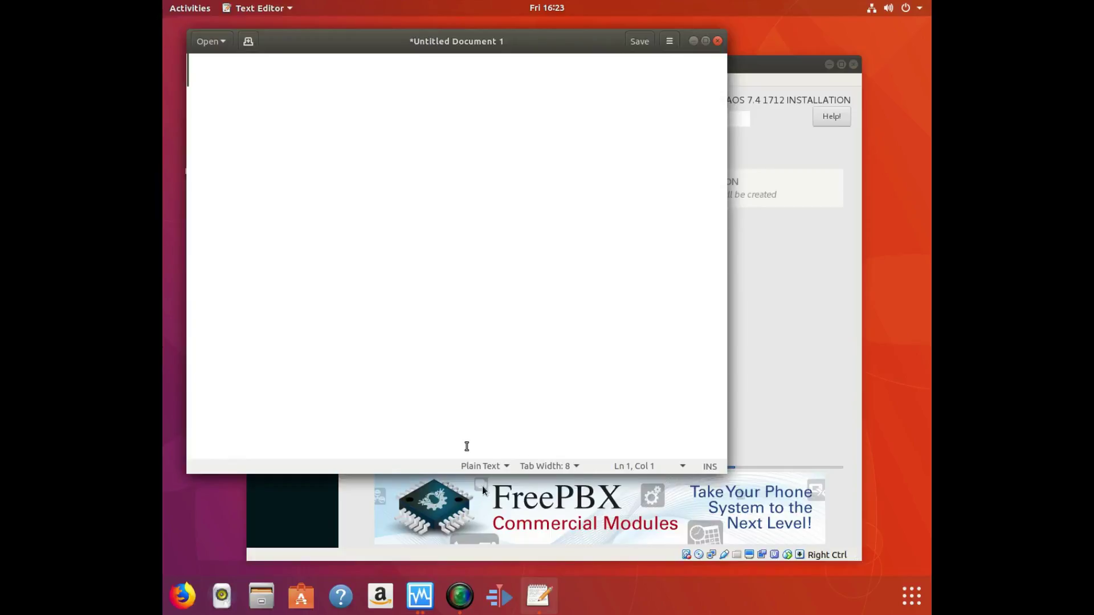
# Type the note that one file's long install and download is normal, then erase it and minimize the editor.
pyautogui.write('One f')
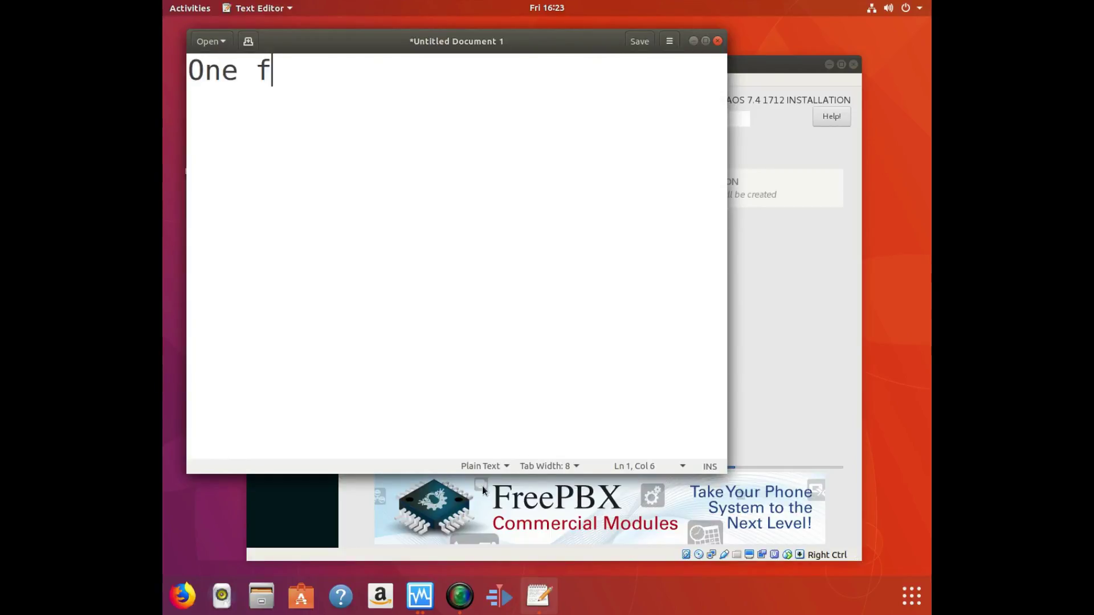
pyautogui.write('ile with')
pyautogui.press('BackSpace')
pyautogui.press('BackSpace')
pyautogui.press('BackSpace')
pyautogui.write('ill')
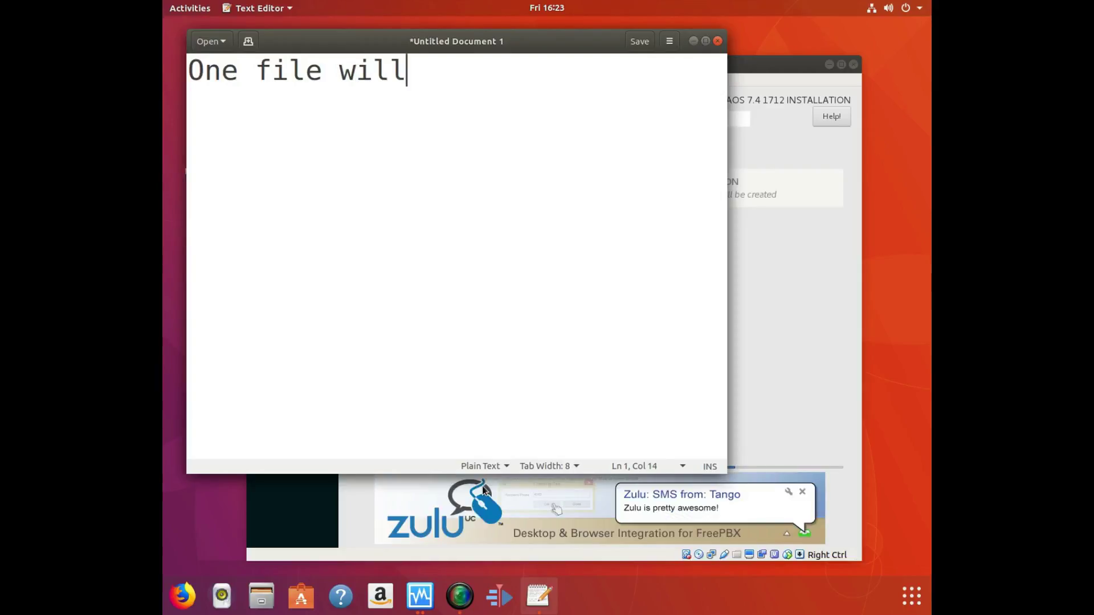
pyautogui.write(' take a ')
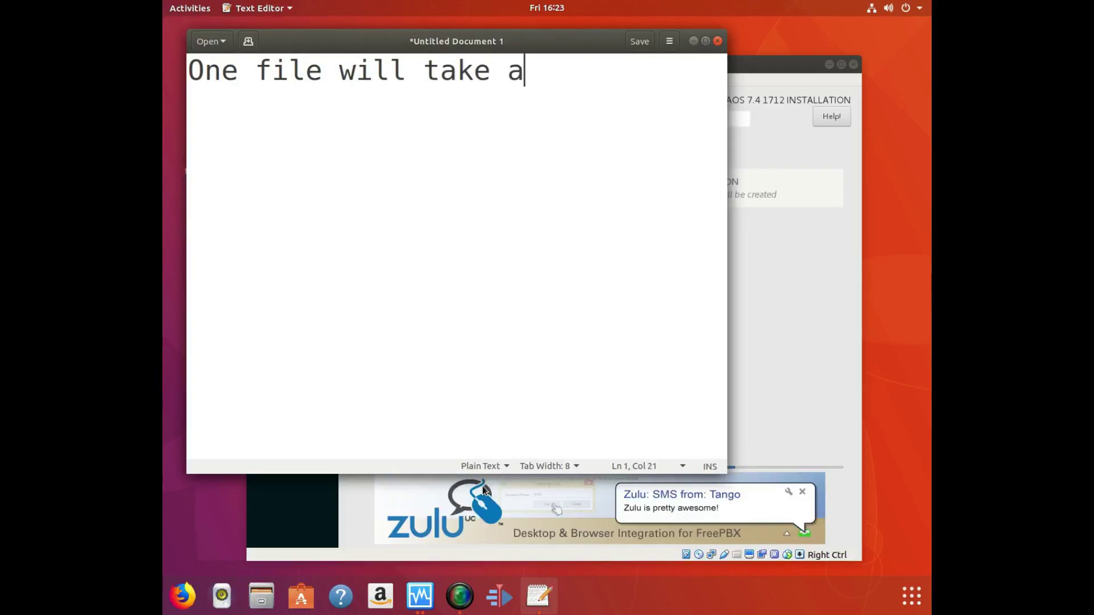
pyautogui.write('long')
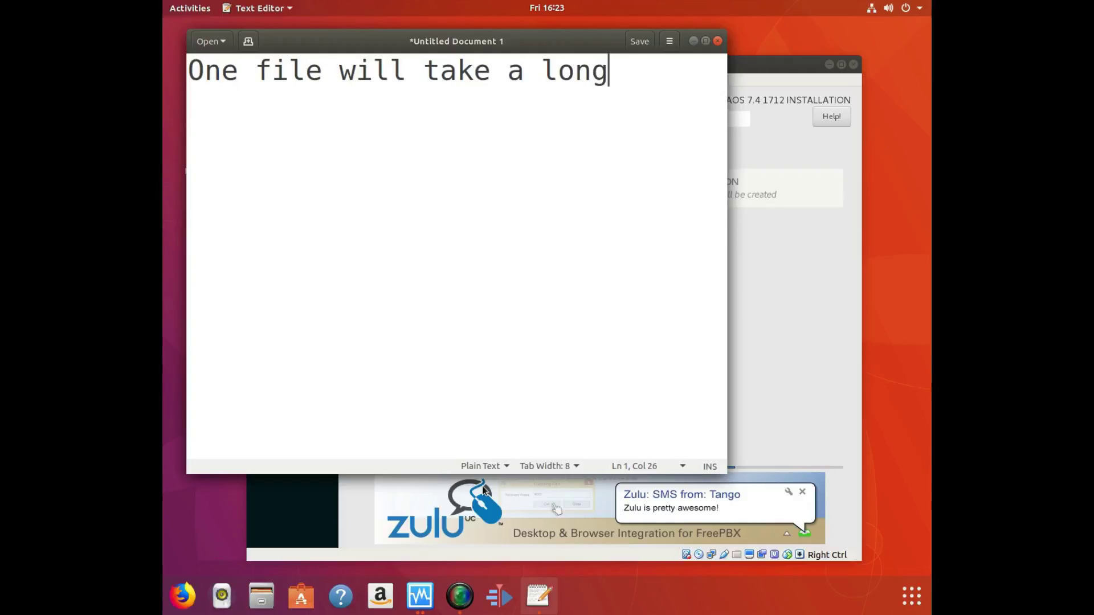
pyautogui.write(' time to ')
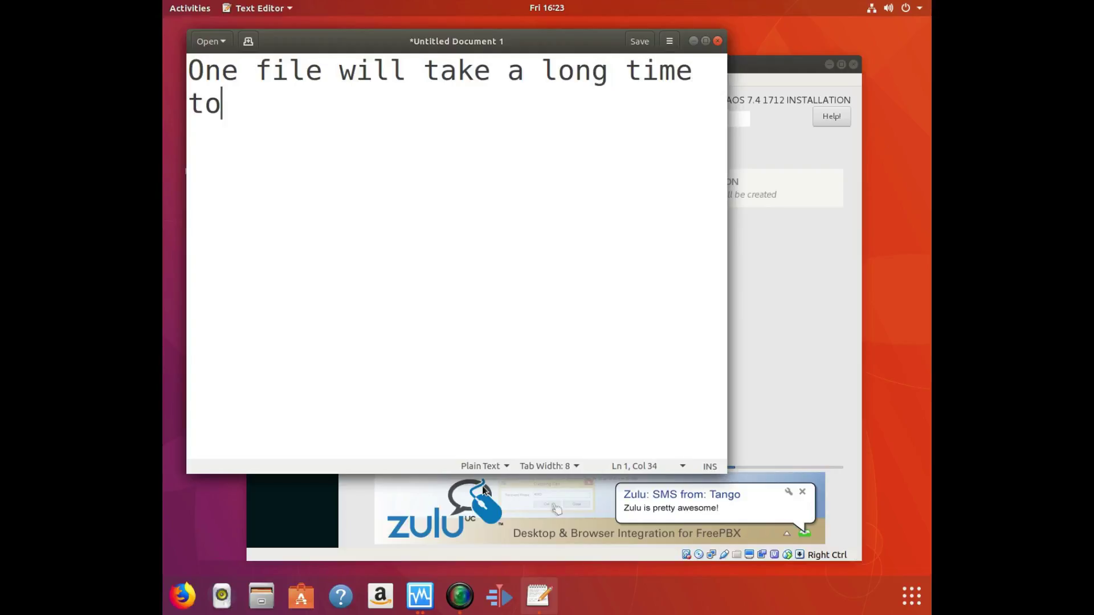
pyautogui.write('install or')
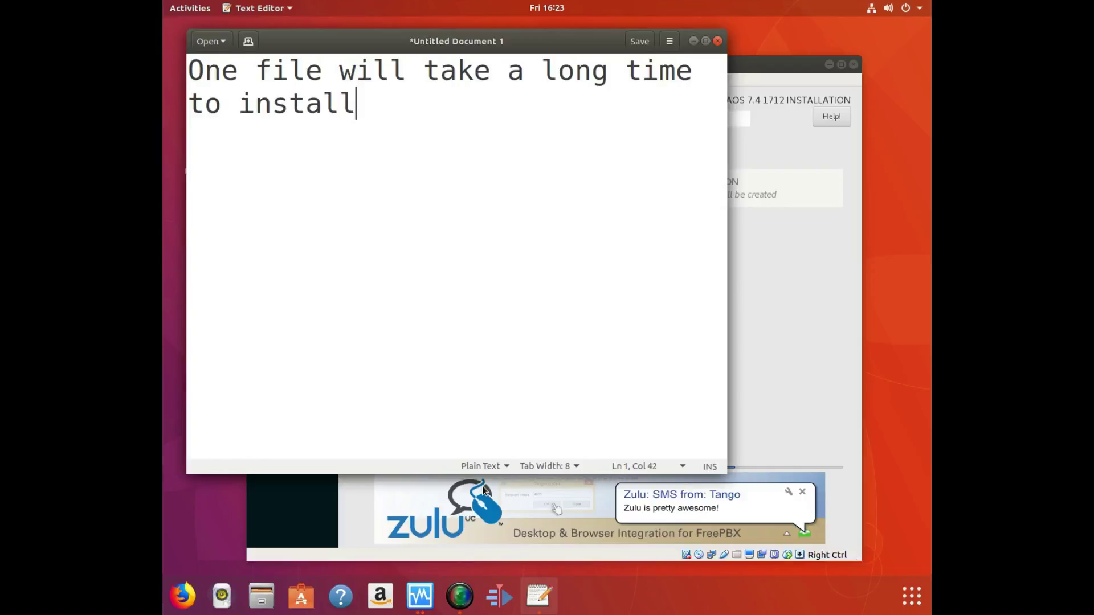
pyautogui.press('BackSpace')
pyautogui.press('BackSpace')
pyautogui.write('and o')
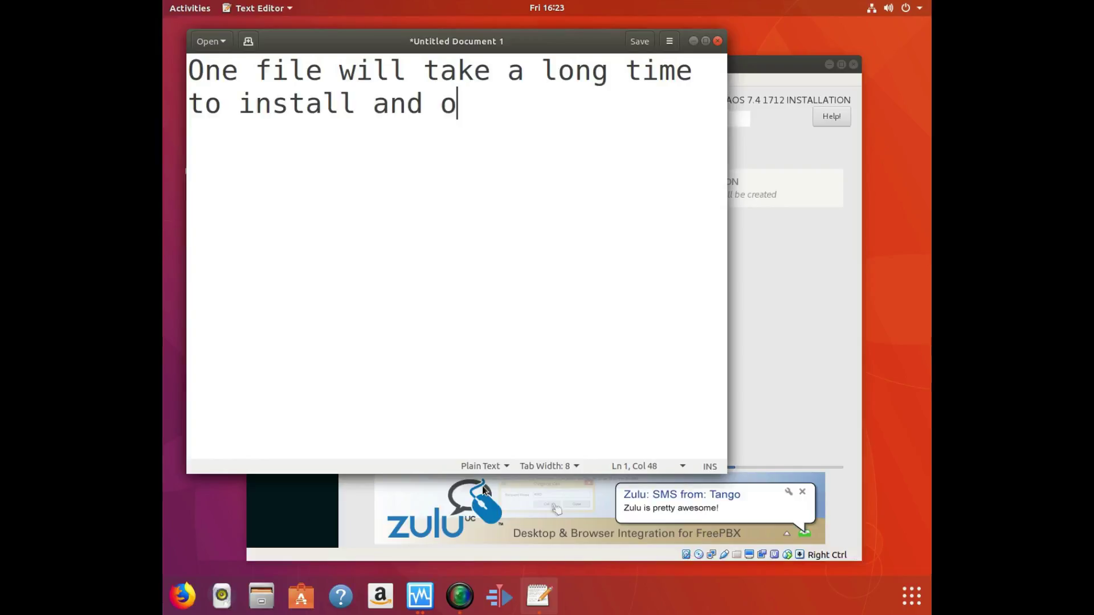
pyautogui.write('r install and d')
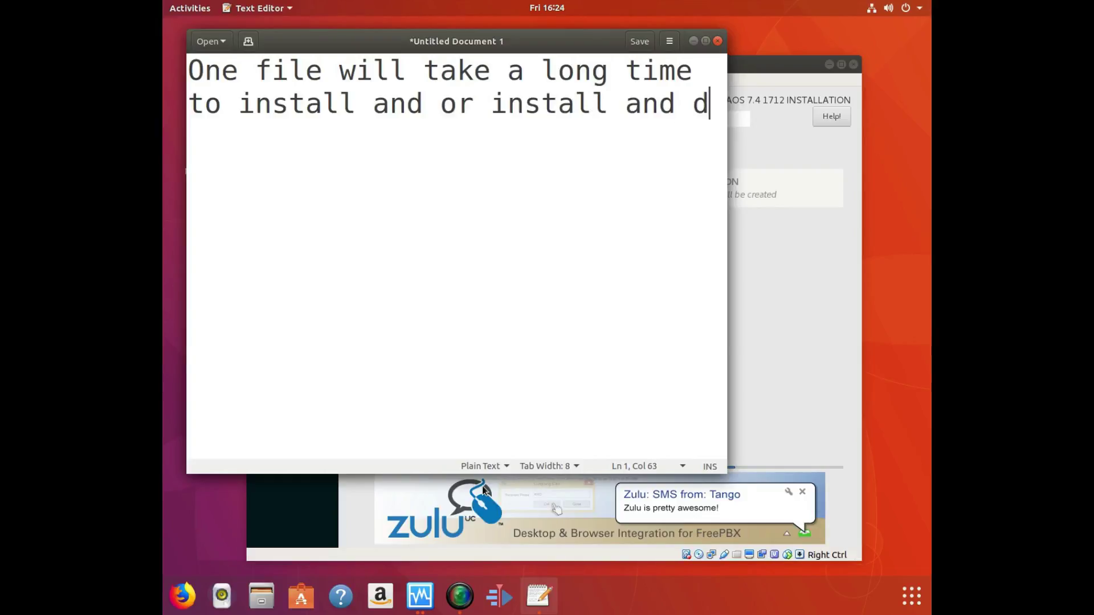
pyautogui.write('ownl')
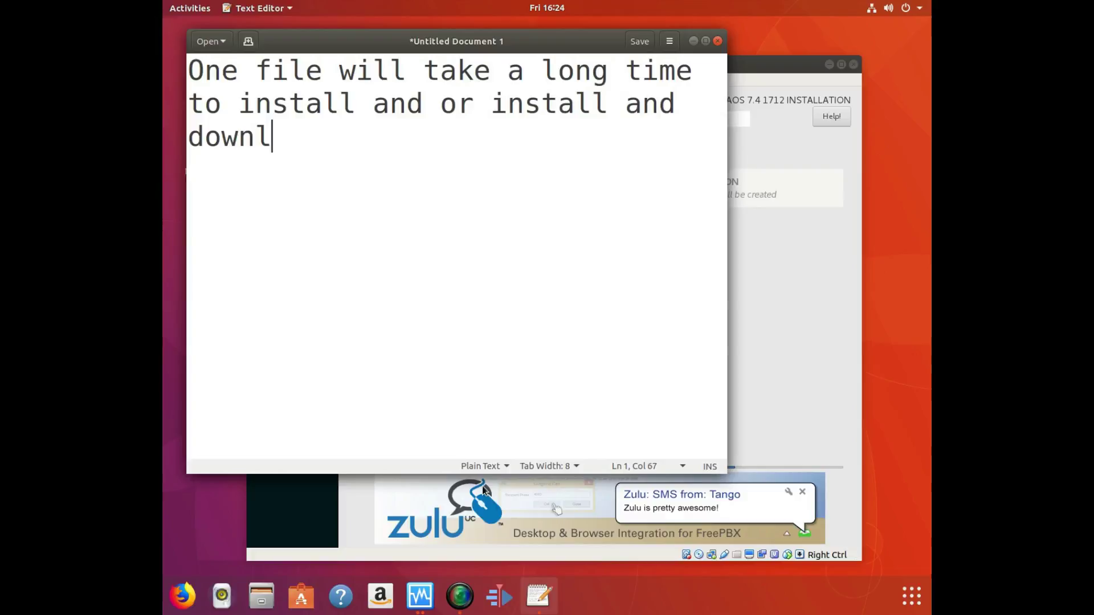
pyautogui.write('oad it is ')
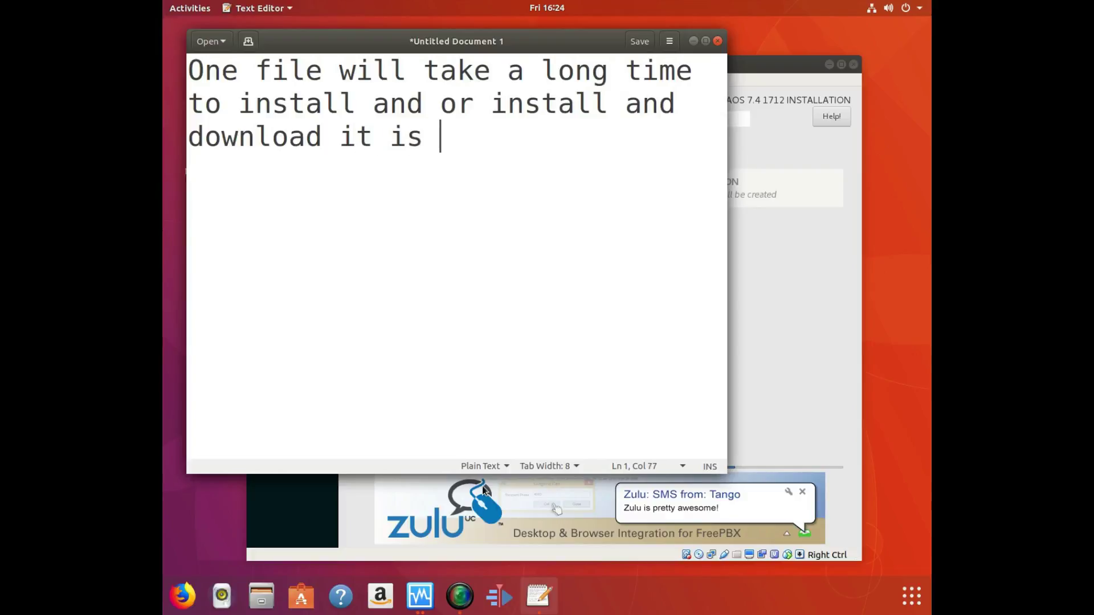
pyautogui.write('normal ')
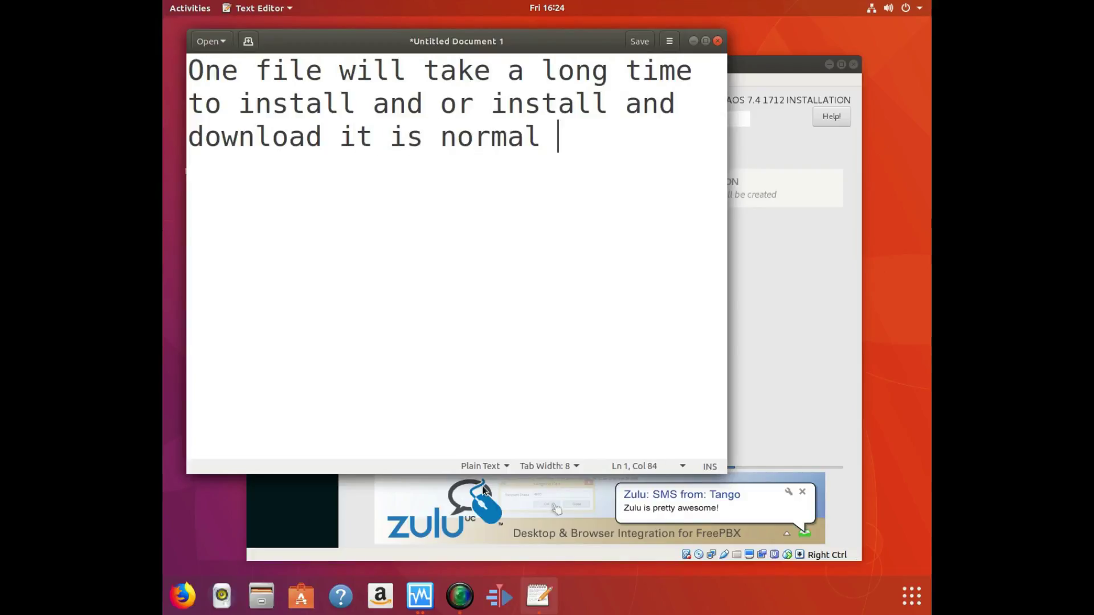
pyautogui.write('just wait fo')
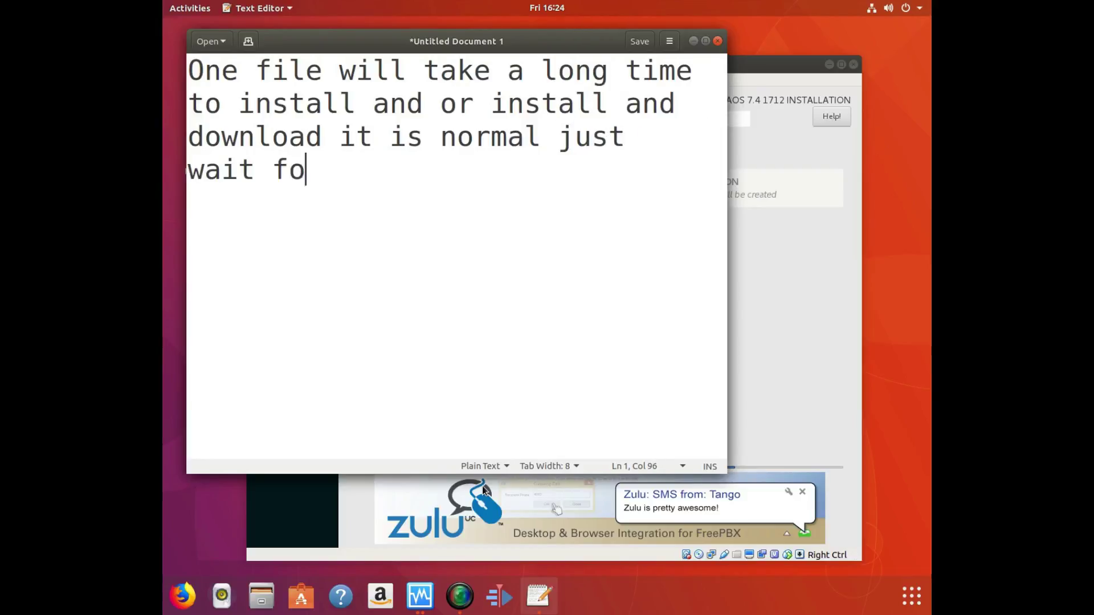
pyautogui.write('r it.')
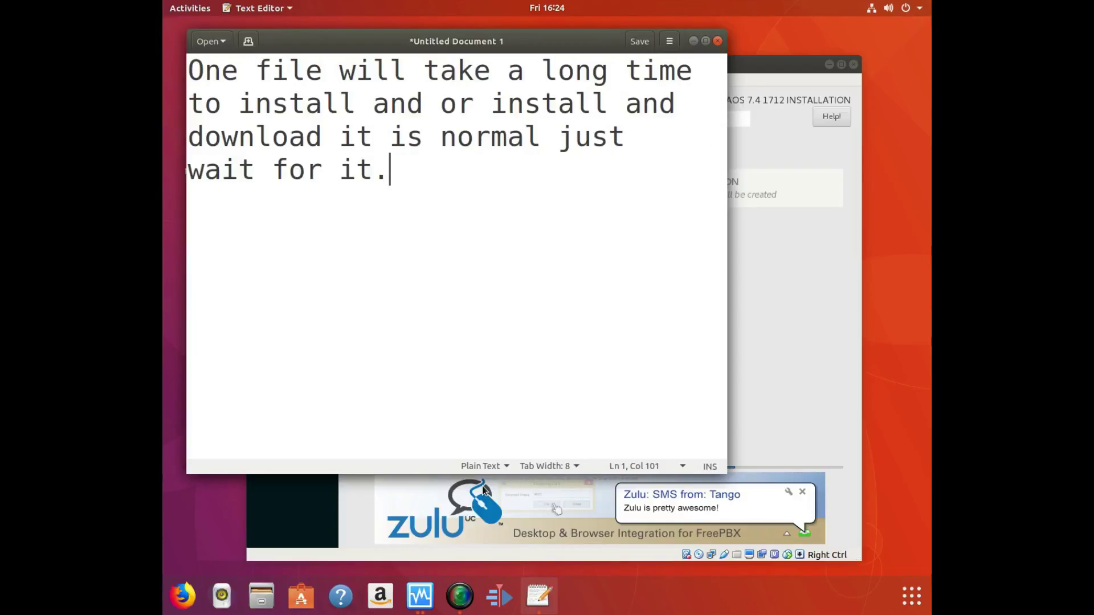
pyautogui.press('BackSpace')
pyautogui.press('BackSpace')
pyautogui.press('BackSpace')
pyautogui.press('BackSpace')
pyautogui.press('BackSpace')
pyautogui.press('BackSpace')
pyautogui.press('BackSpace')
pyautogui.press('BackSpace')
pyautogui.press('BackSpace')
pyautogui.press('BackSpace')
pyautogui.press('BackSpace')
pyautogui.press('BackSpace')
pyautogui.press('BackSpace')
pyautogui.press('BackSpace')
pyautogui.press('BackSpace')
pyautogui.press('BackSpace')
pyautogui.press('BackSpace')
pyautogui.press('BackSpace')
pyautogui.press('BackSpace')
pyautogui.press('BackSpace')
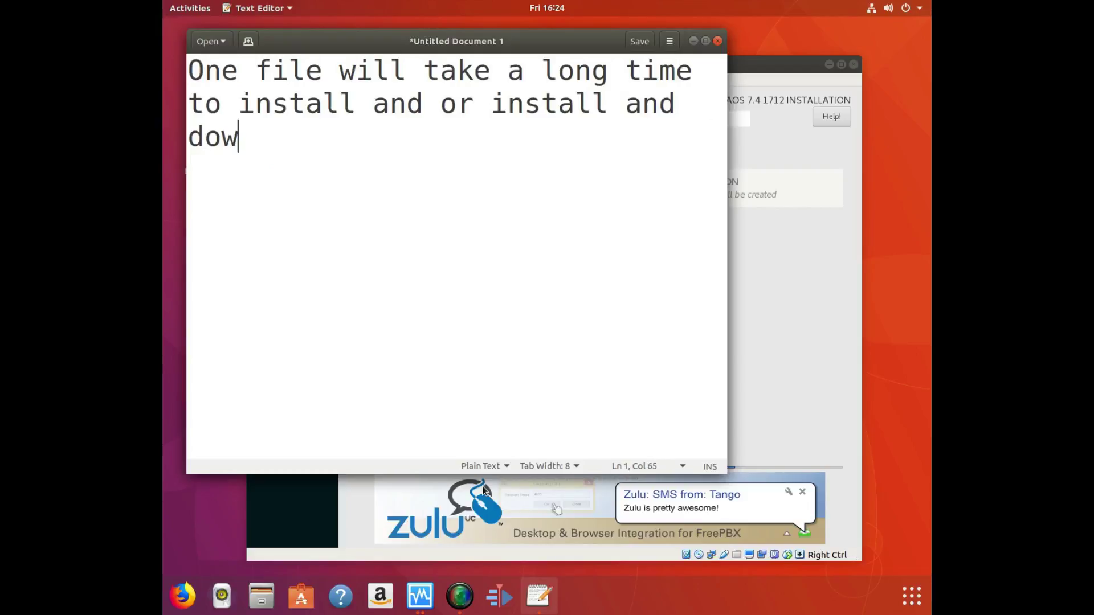
pyautogui.press('BackSpace')
pyautogui.press('BackSpace')
pyautogui.press('BackSpace')
pyautogui.press('BackSpace')
pyautogui.press('BackSpace')
pyautogui.press('BackSpace')
pyautogui.press('BackSpace')
pyautogui.press('BackSpace')
pyautogui.press('BackSpace')
pyautogui.press('BackSpace')
pyautogui.press('BackSpace')
pyautogui.press('BackSpace')
pyautogui.press('BackSpace')
pyautogui.press('BackSpace')
pyautogui.press('BackSpace')
pyautogui.press('BackSpace')
pyautogui.press('BackSpace')
pyautogui.press('BackSpace')
pyautogui.press('BackSpace')
pyautogui.press('BackSpace')
pyautogui.press('BackSpace')
pyautogui.press('BackSpace')
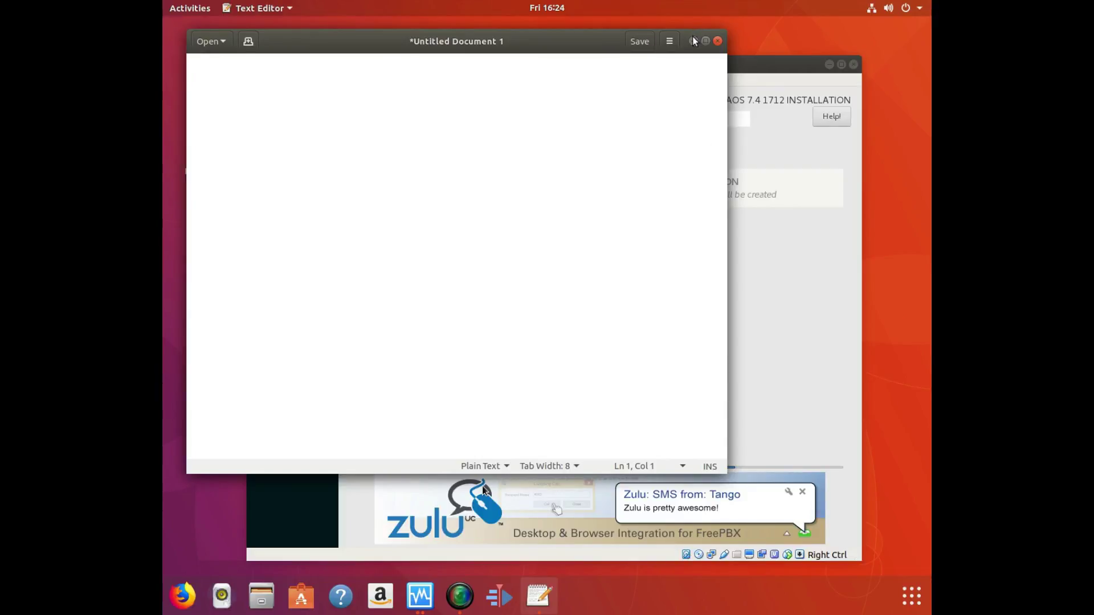
pyautogui.click(693, 41)
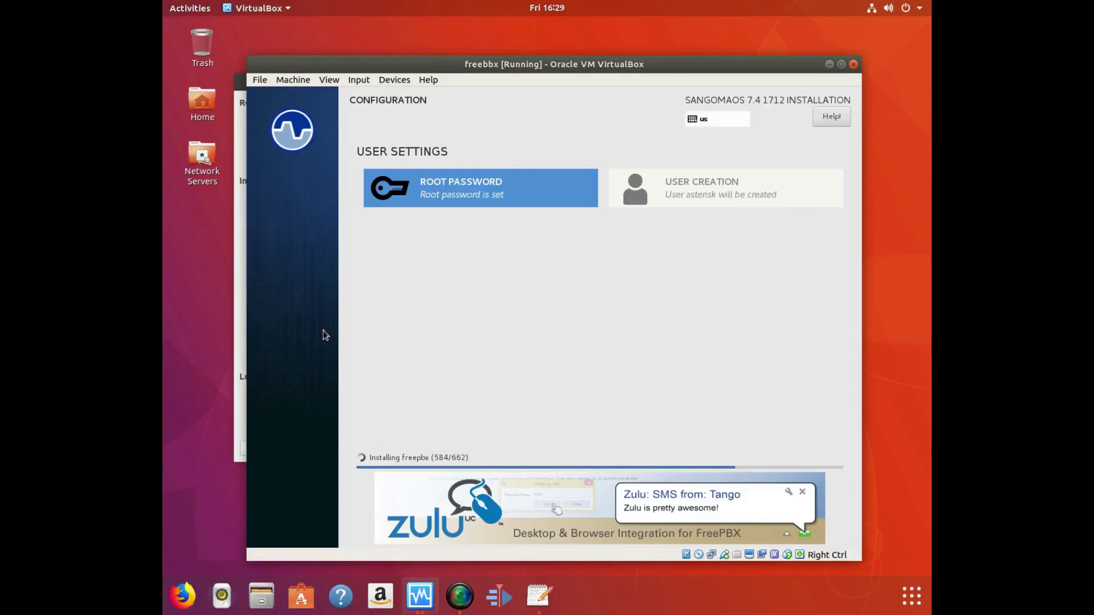
# Bring the empty untitled Text Editor document back to the front.
pyautogui.click(539, 596)
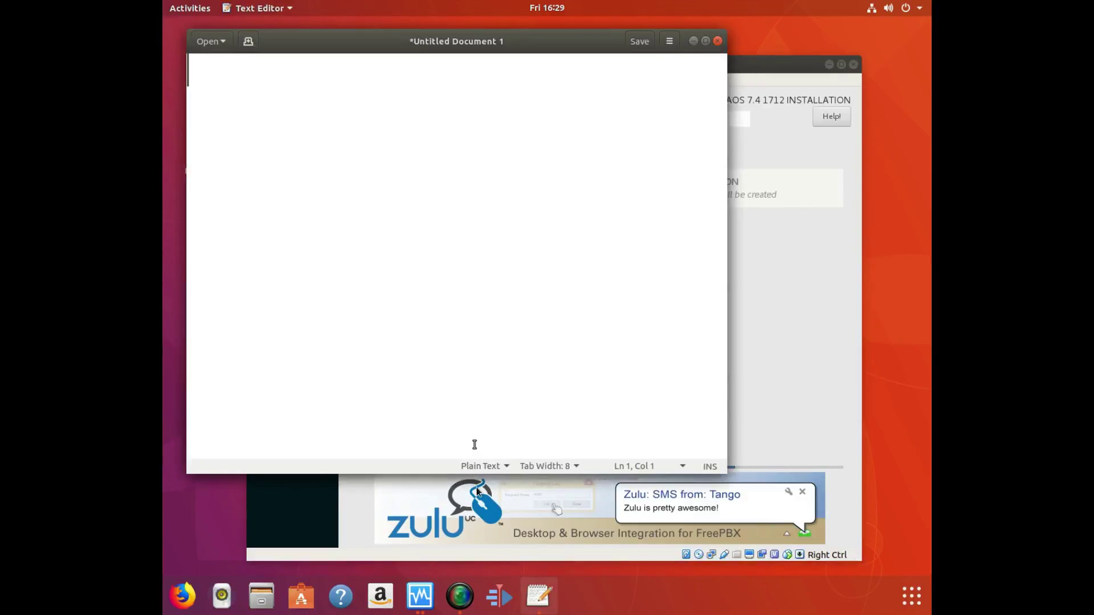
# Type 'I have only seen one YouTuber give out a # to call them', fixing typos.
pyautogui.write('Mo')
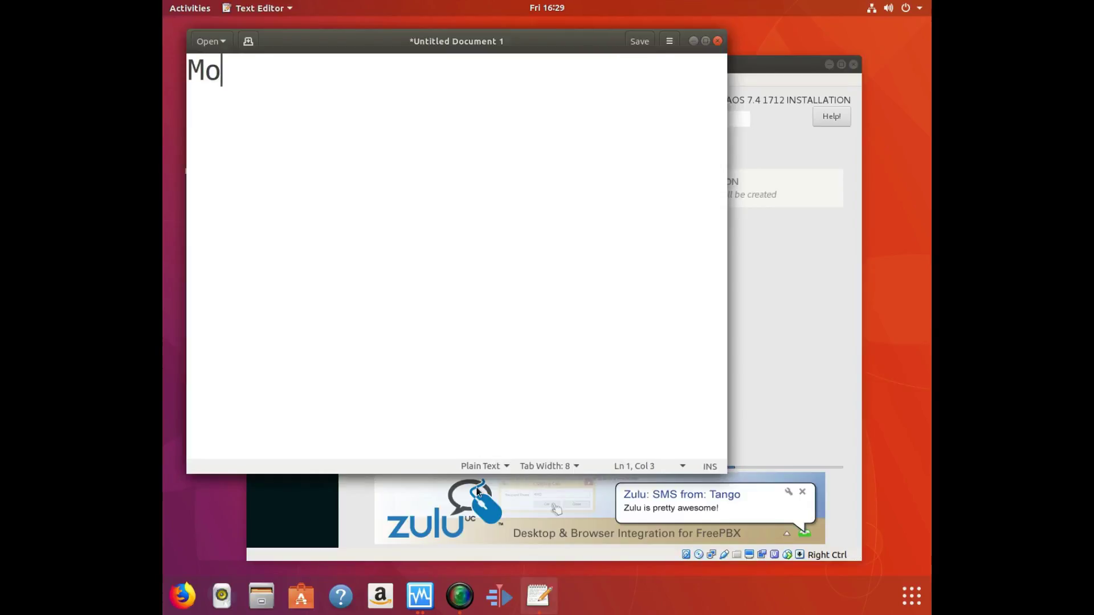
pyautogui.press('BackSpace')
pyautogui.press('BackSpace')
pyautogui.write('I have on')
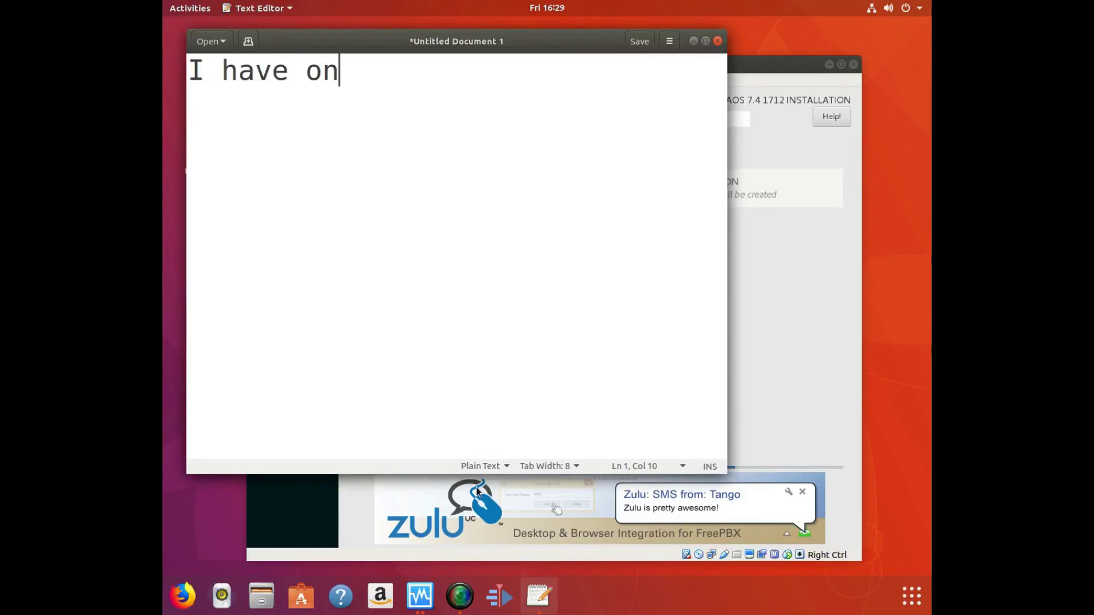
pyautogui.write('ly se')
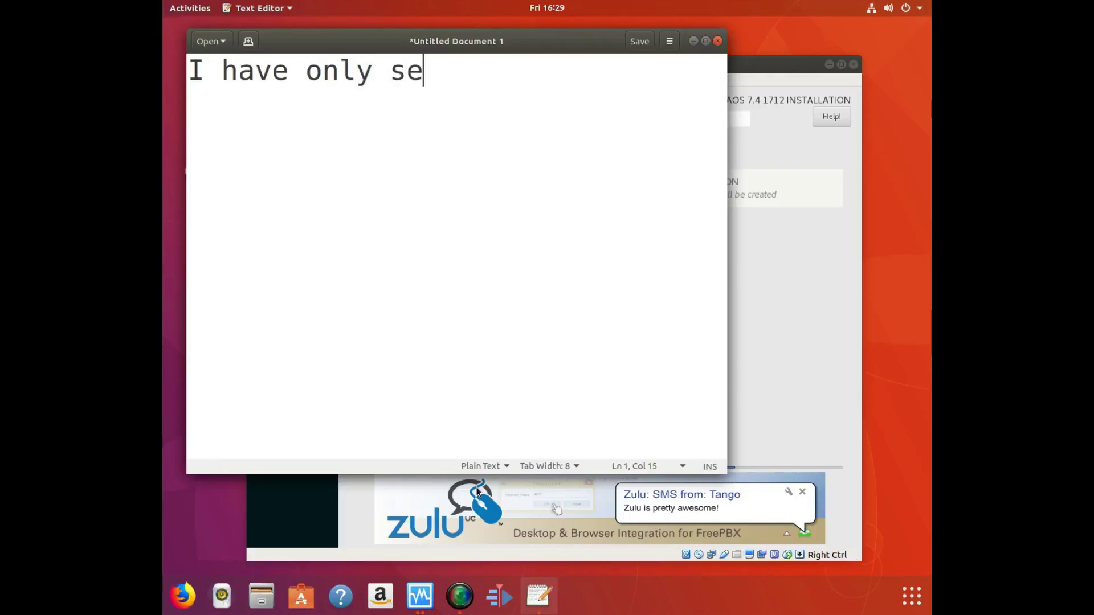
pyautogui.write('en on')
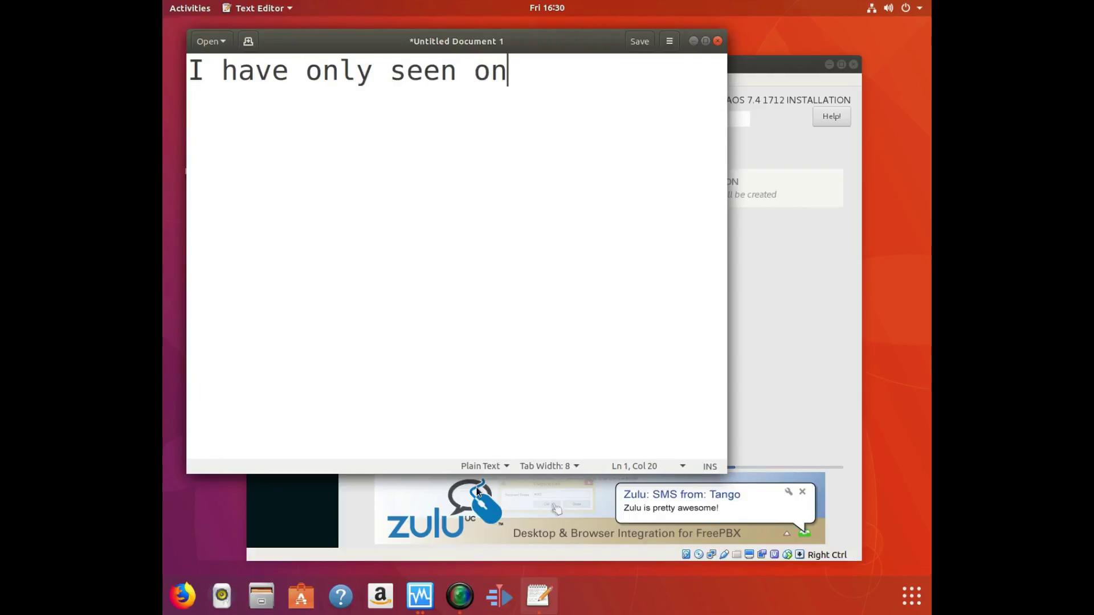
pyautogui.write('e Yout')
pyautogui.press('BackSpace')
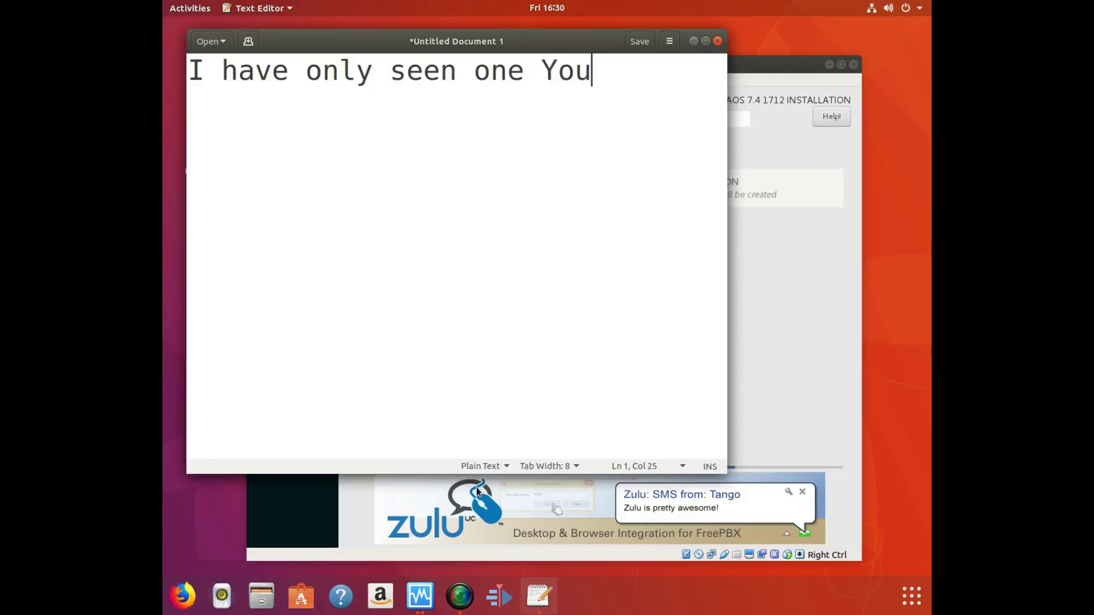
pyautogui.write('Tuber ')
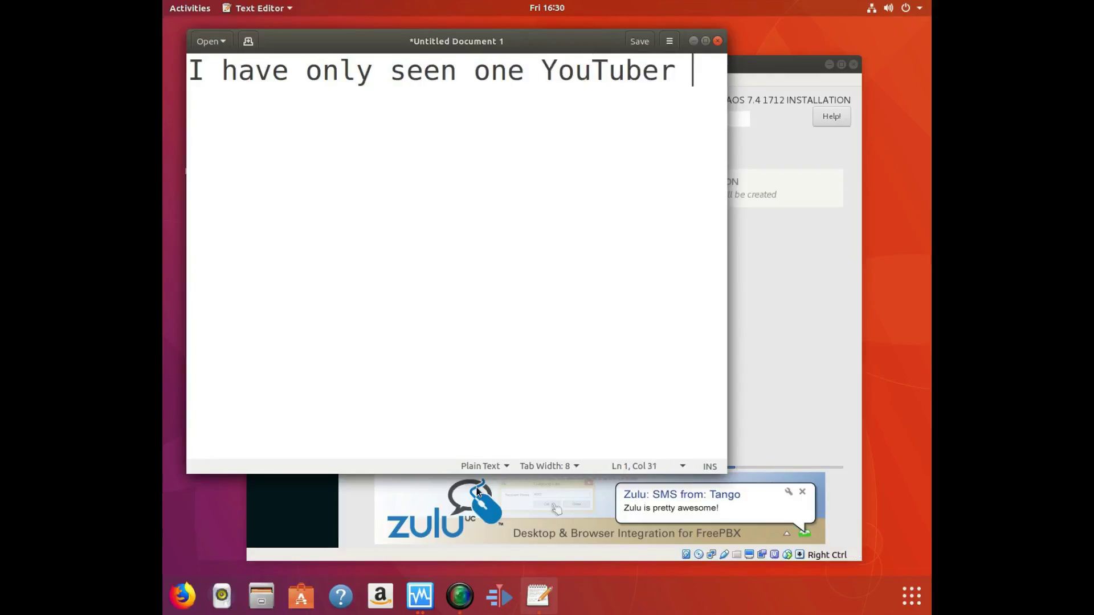
pyautogui.write('give ou')
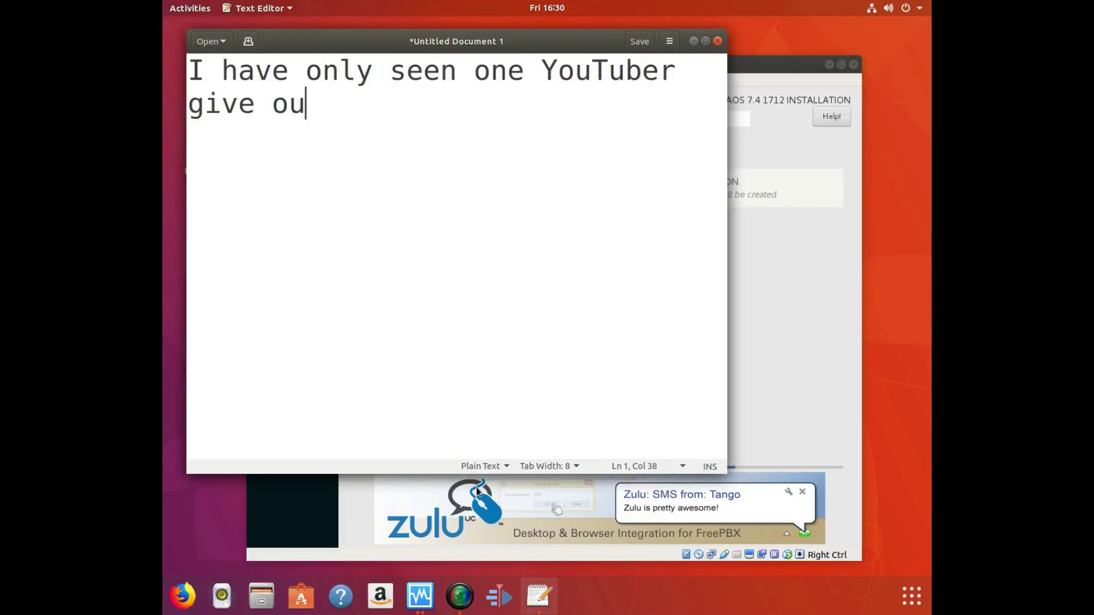
pyautogui.write('t a #')
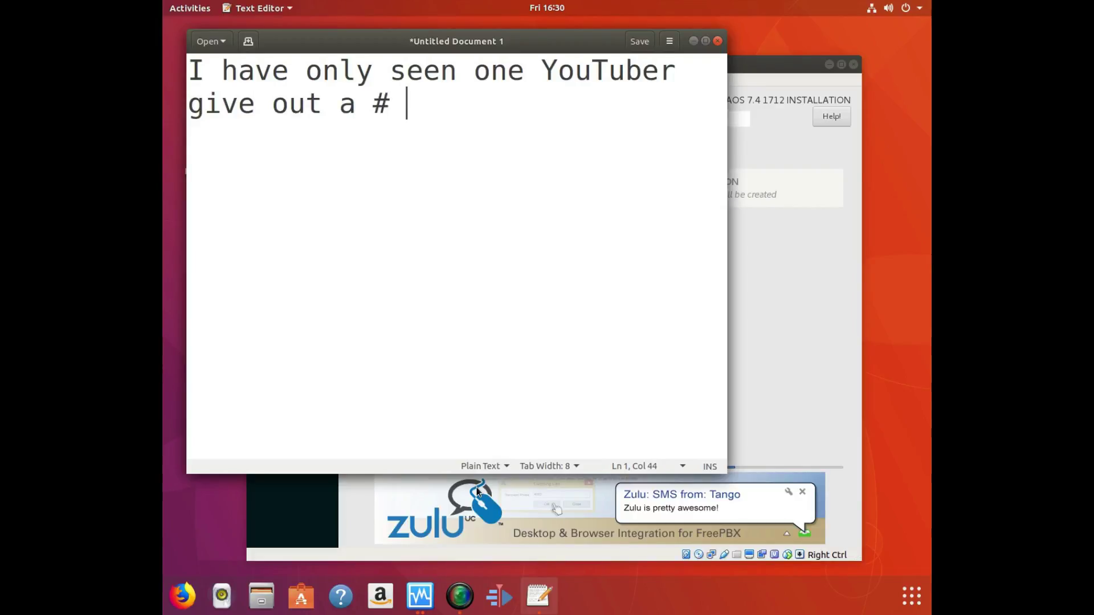
pyautogui.write(' to c')
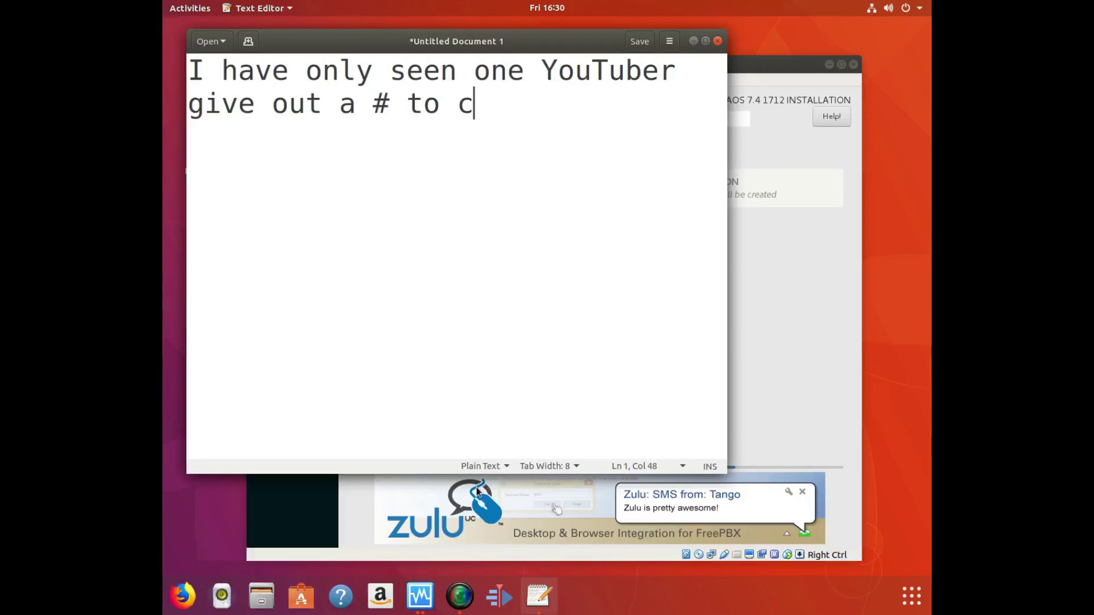
pyautogui.write('all then')
pyautogui.press('BackSpace')
pyautogui.write('m')
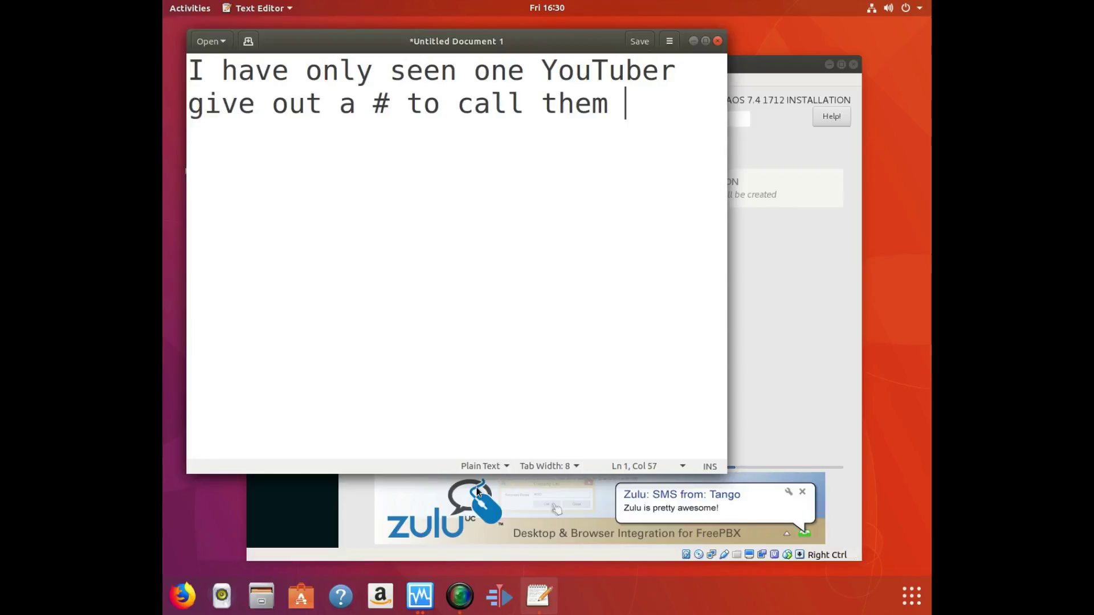
pyautogui.press('BackSpace')
# Add 'A few others have but it was a service not there own equipment. I am willing to break my own Shit.'.
pyautogui.write('. A few')
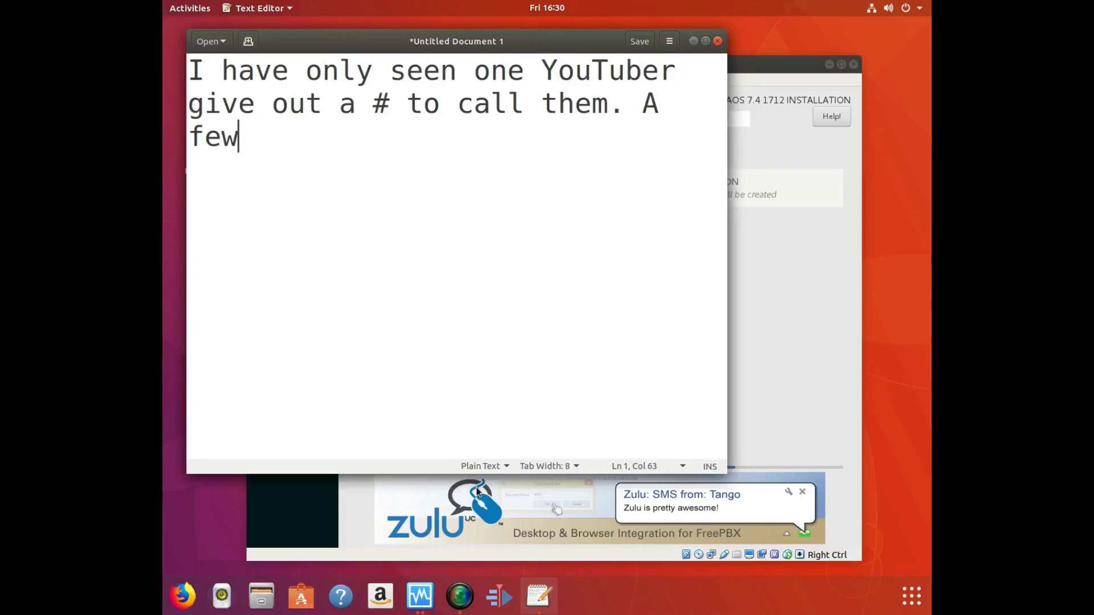
pyautogui.write(' others h')
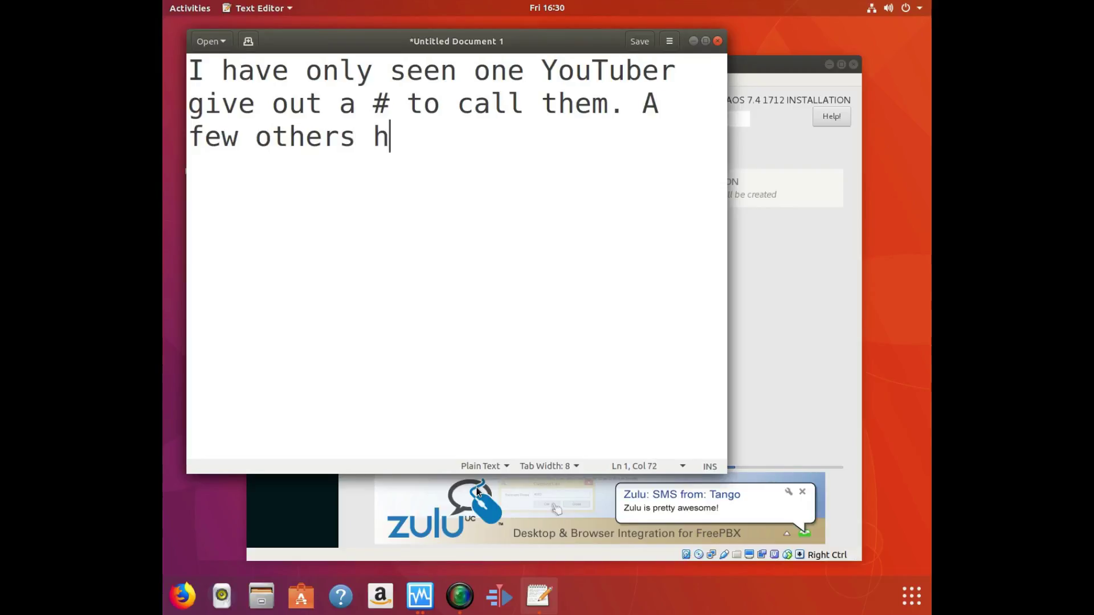
pyautogui.write('ave ')
pyautogui.write('b')
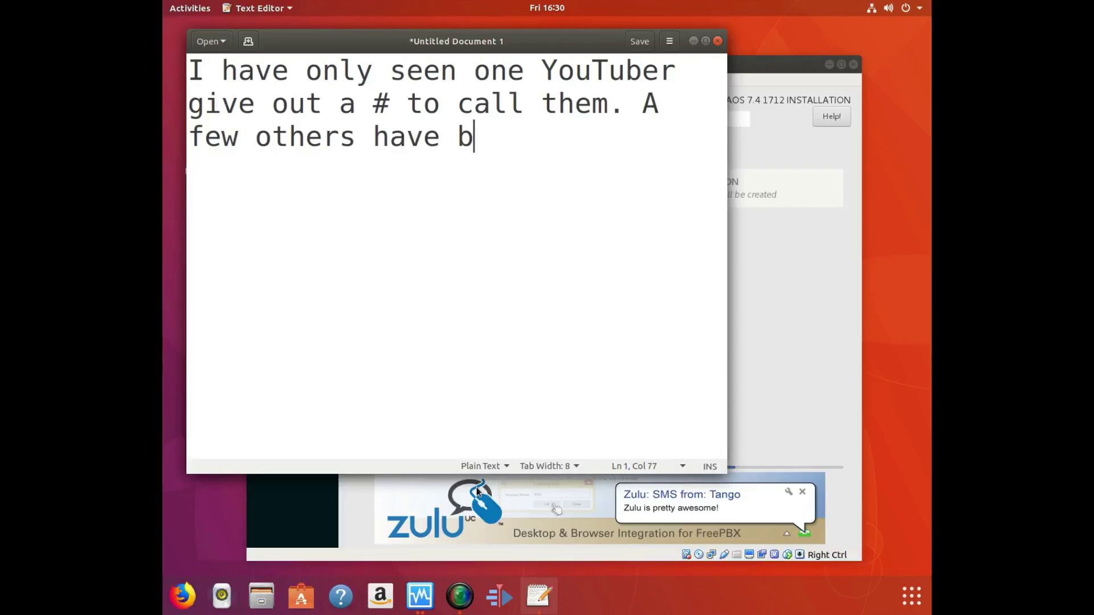
pyautogui.write('ut it iwas not')
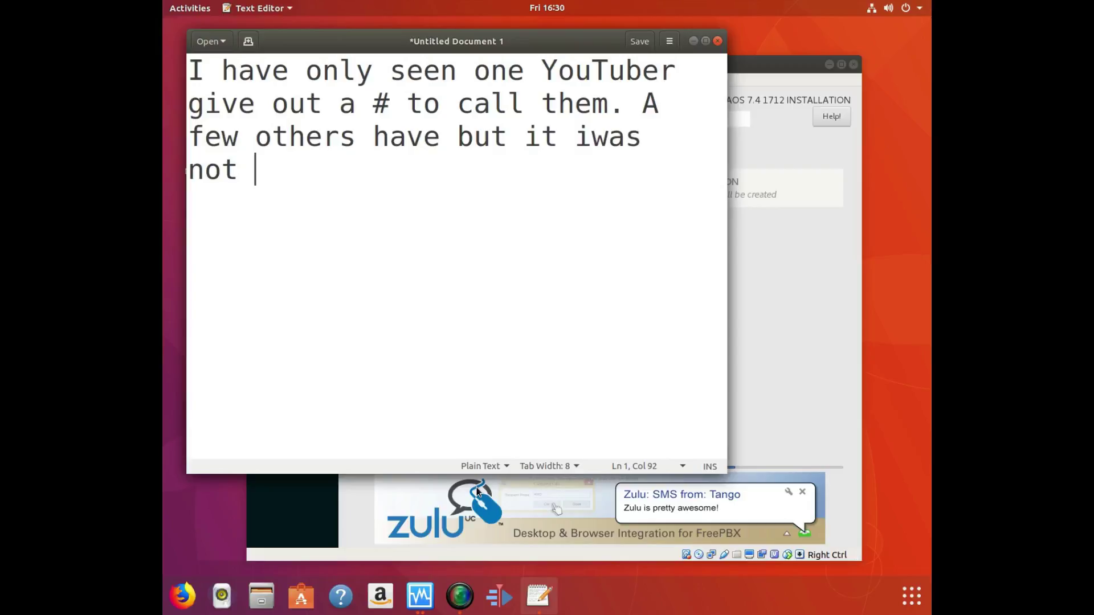
pyautogui.press('BackSpace')
pyautogui.press('BackSpace')
pyautogui.press('BackSpace')
pyautogui.press('BackSpace')
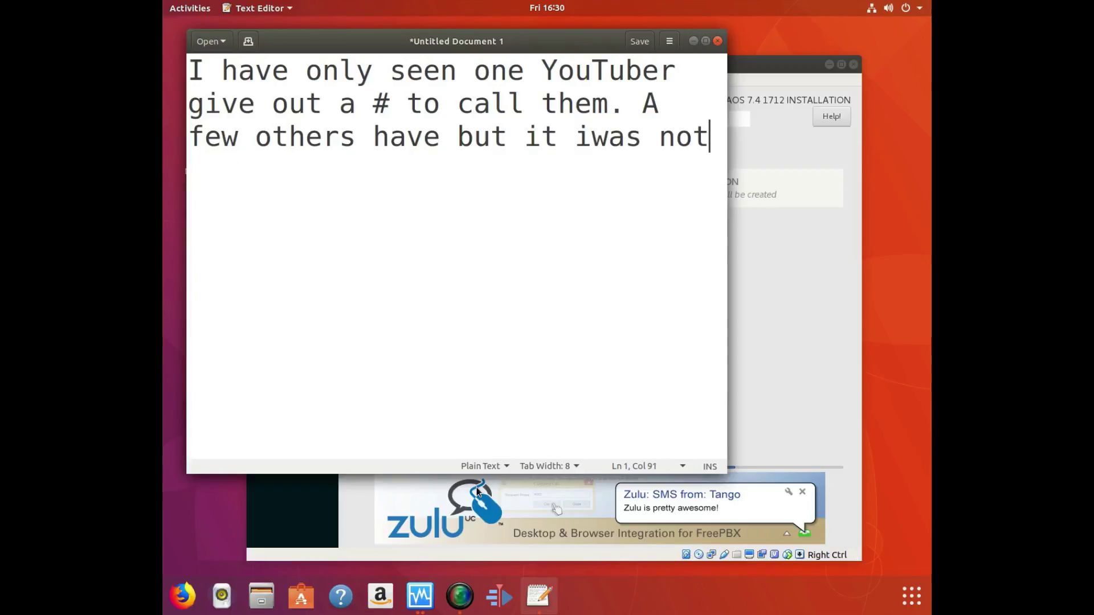
pyautogui.press('BackSpace')
pyautogui.press('BackSpace')
pyautogui.press('BackSpace')
pyautogui.press('BackSpace')
pyautogui.press('BackSpace')
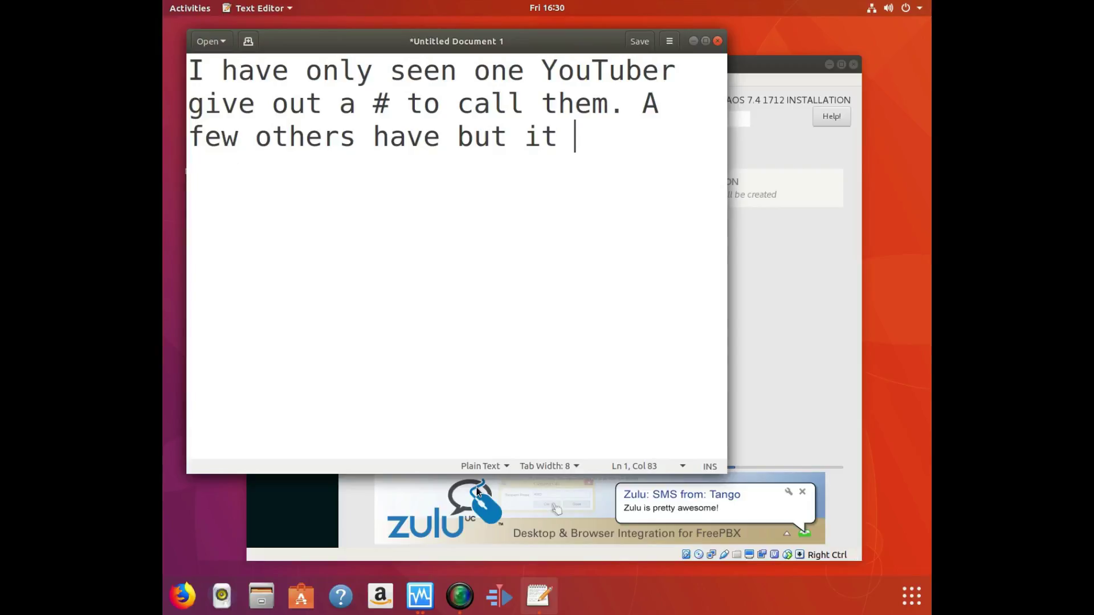
pyautogui.write('was a se')
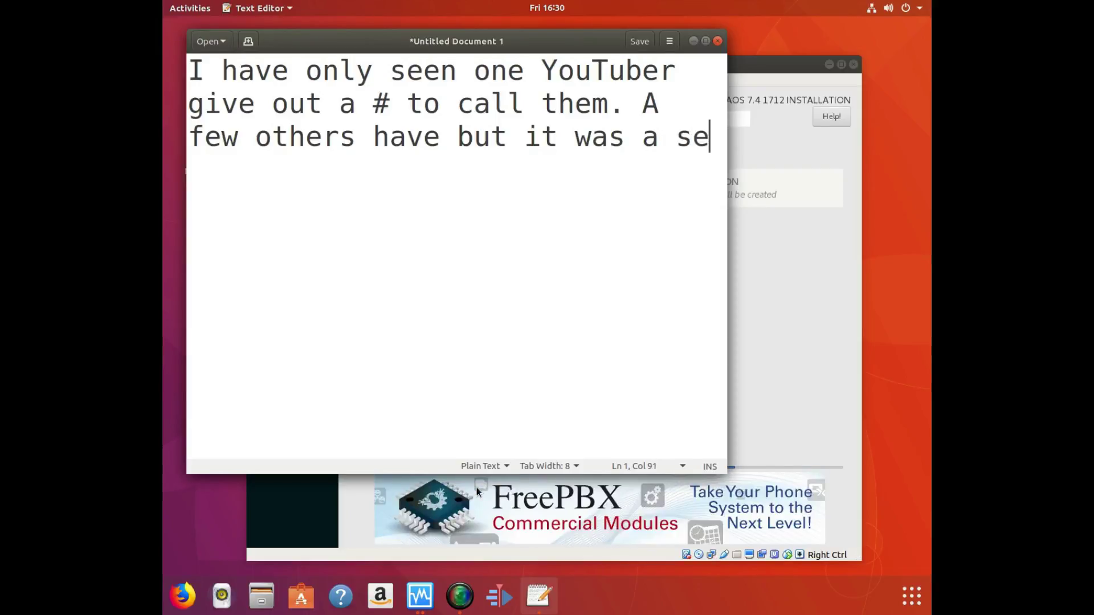
pyautogui.write('rvice ')
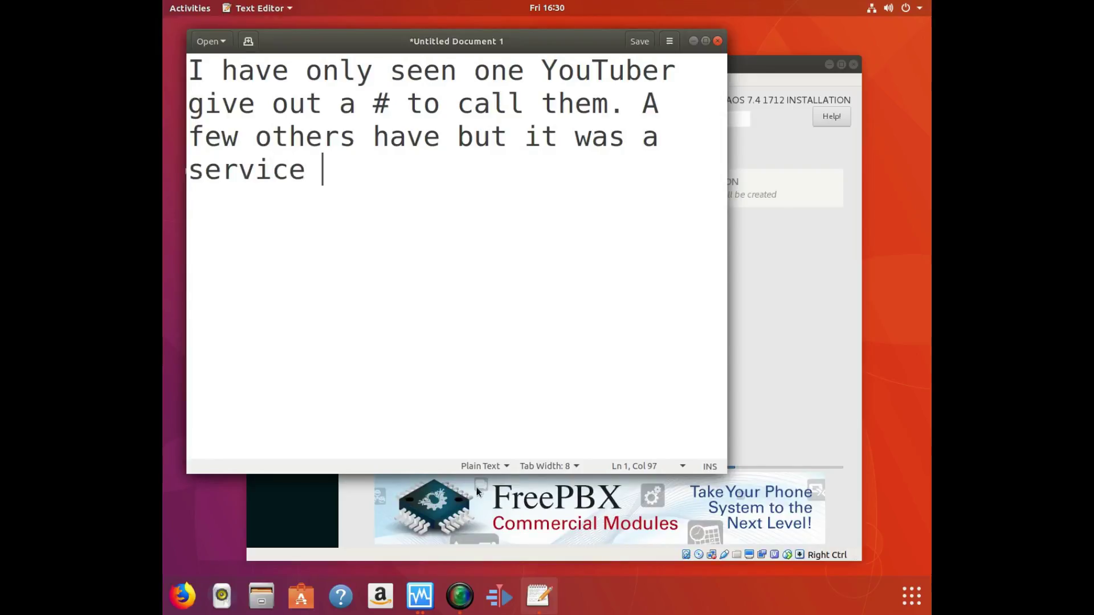
pyautogui.write('not t')
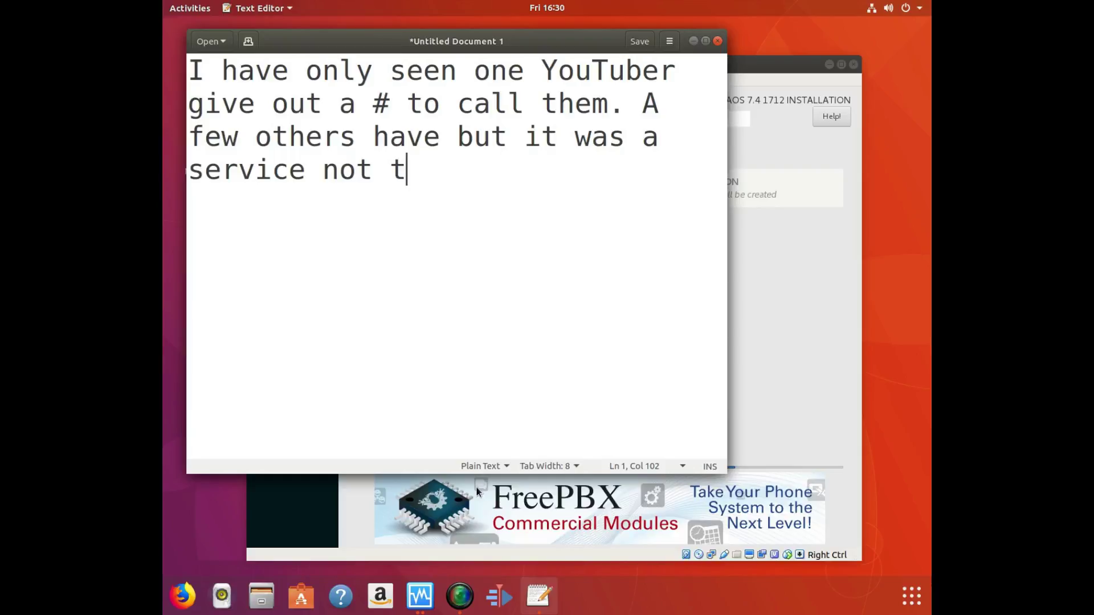
pyautogui.write('here own ')
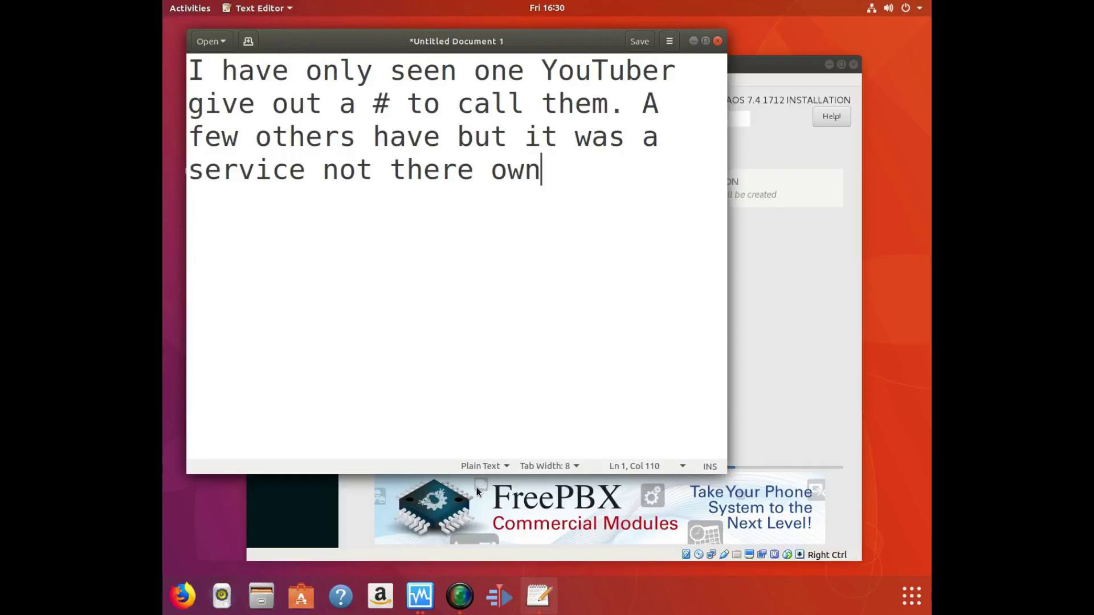
pyautogui.write('equ')
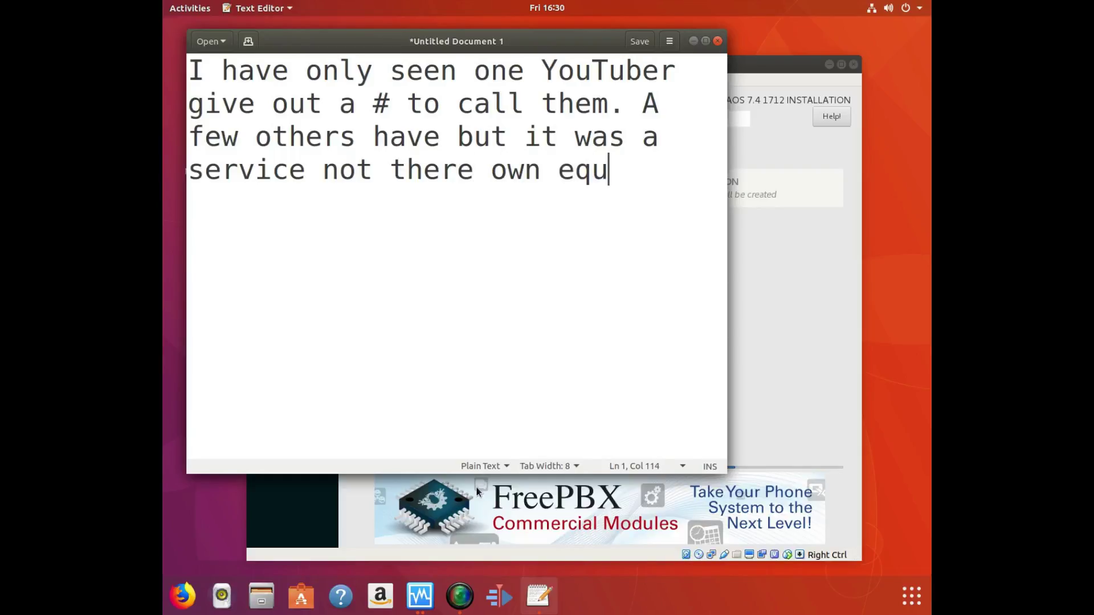
pyautogui.write('ipmen')
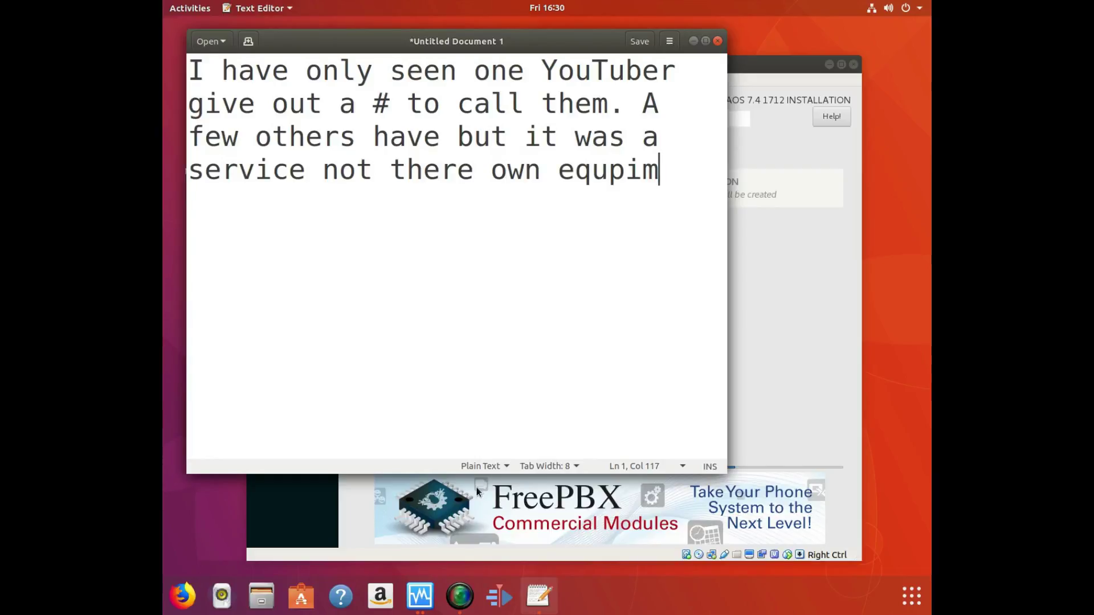
pyautogui.write('t.')
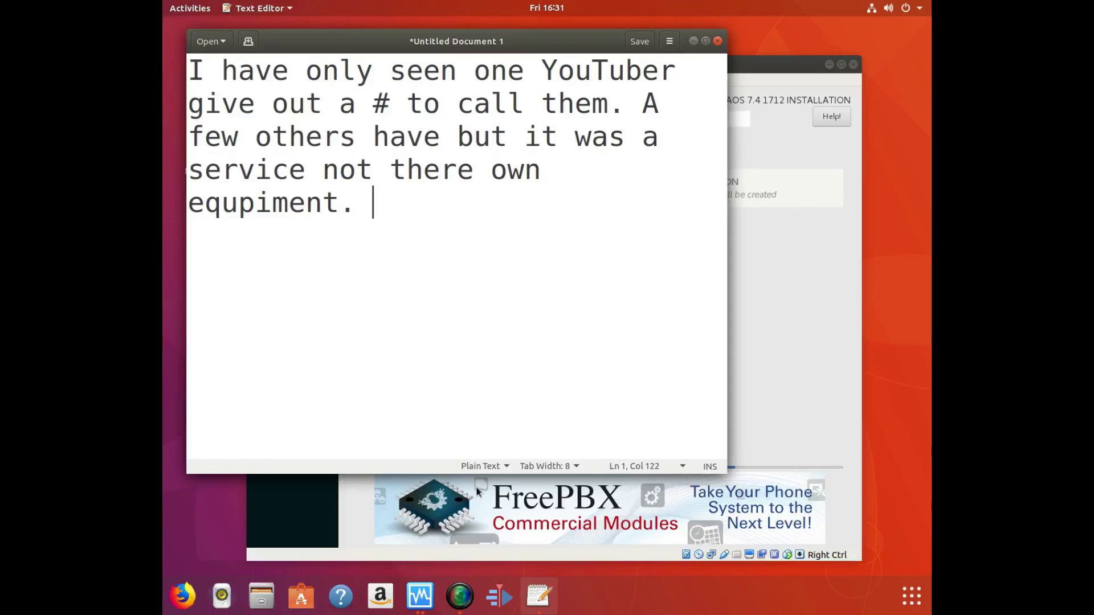
pyautogui.write('I am will')
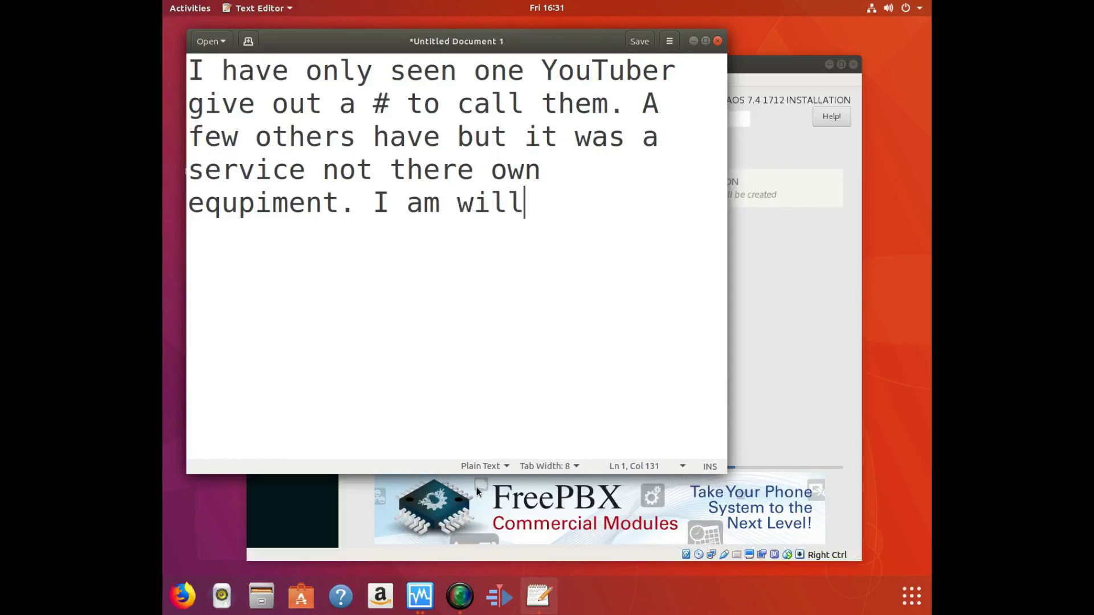
pyautogui.write('ing to ')
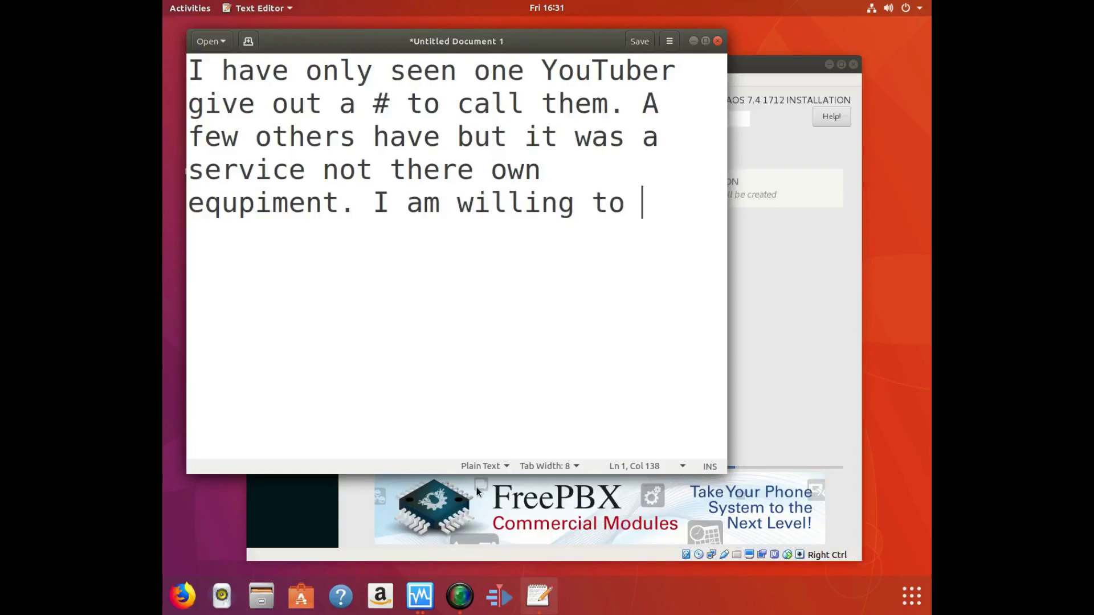
pyautogui.write('break my ')
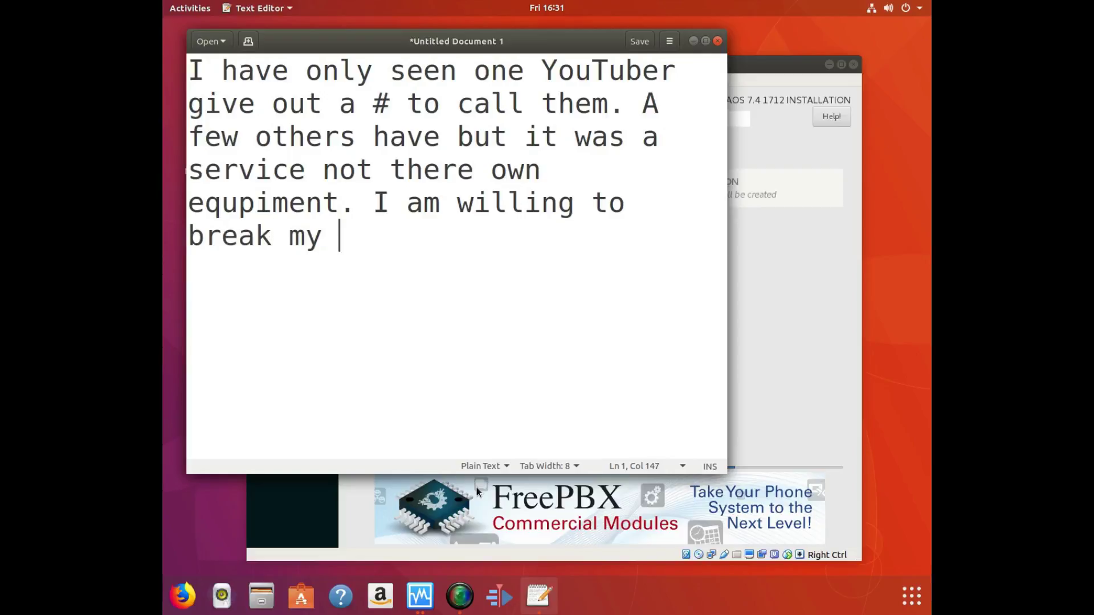
pyautogui.write('own Shit.')
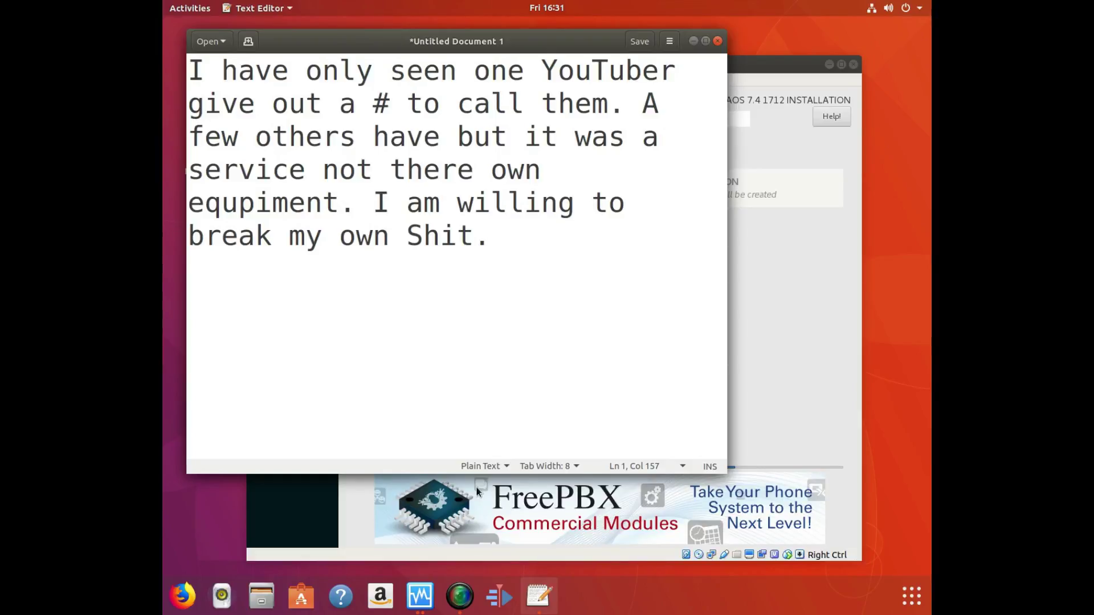
pyautogui.press('BackSpace')
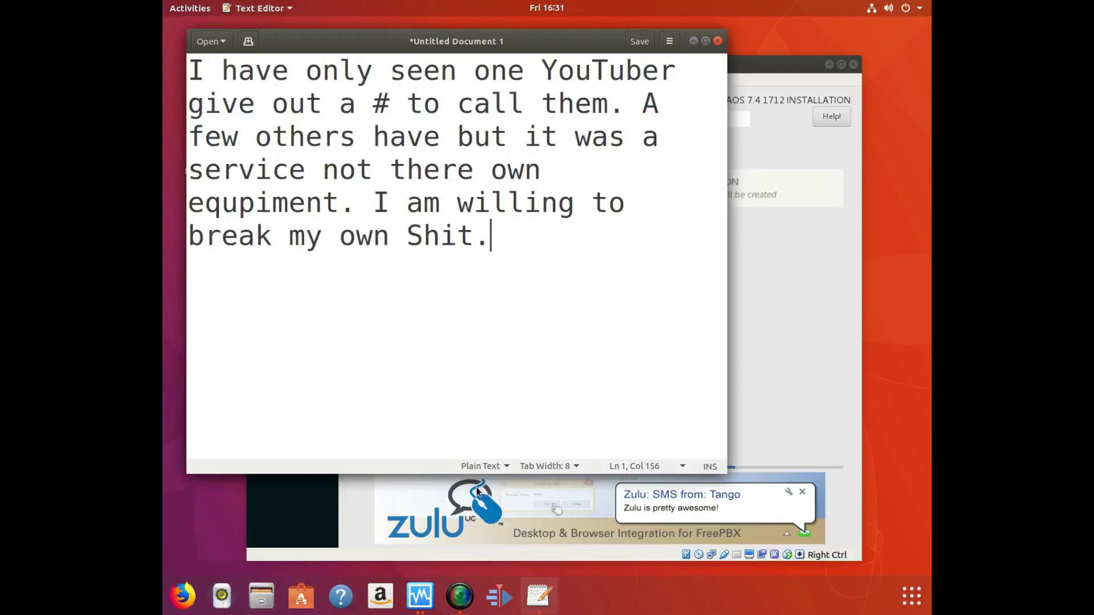
# Add 'To say it has been done by me. I might be able to say I am the only who gave out a phone # for people to call and talk in a gru'.
pyautogui.write('To say ')
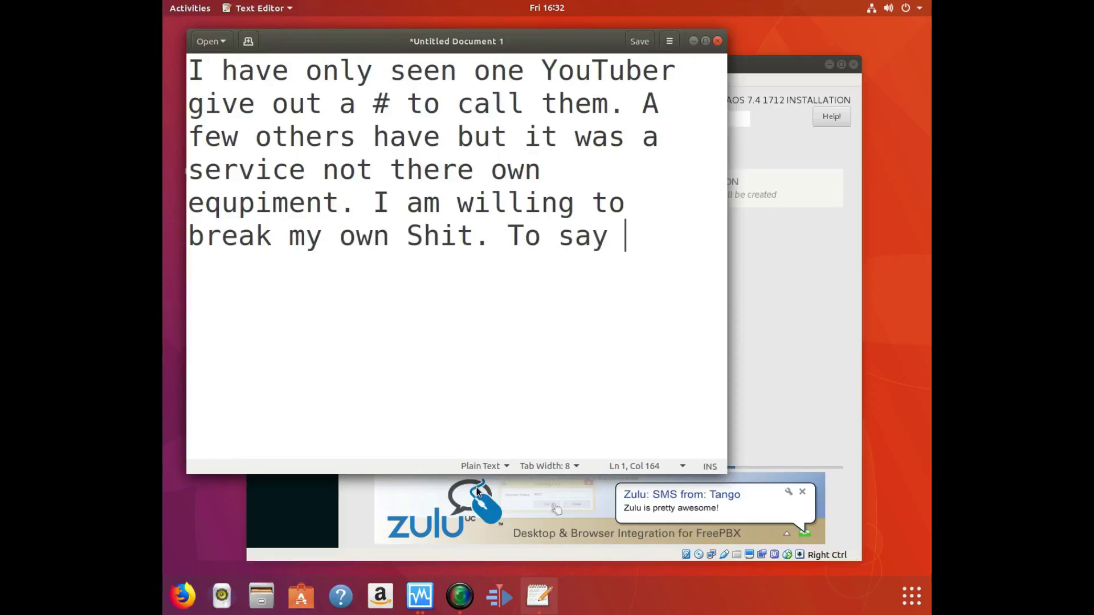
pyautogui.write('it has been done O')
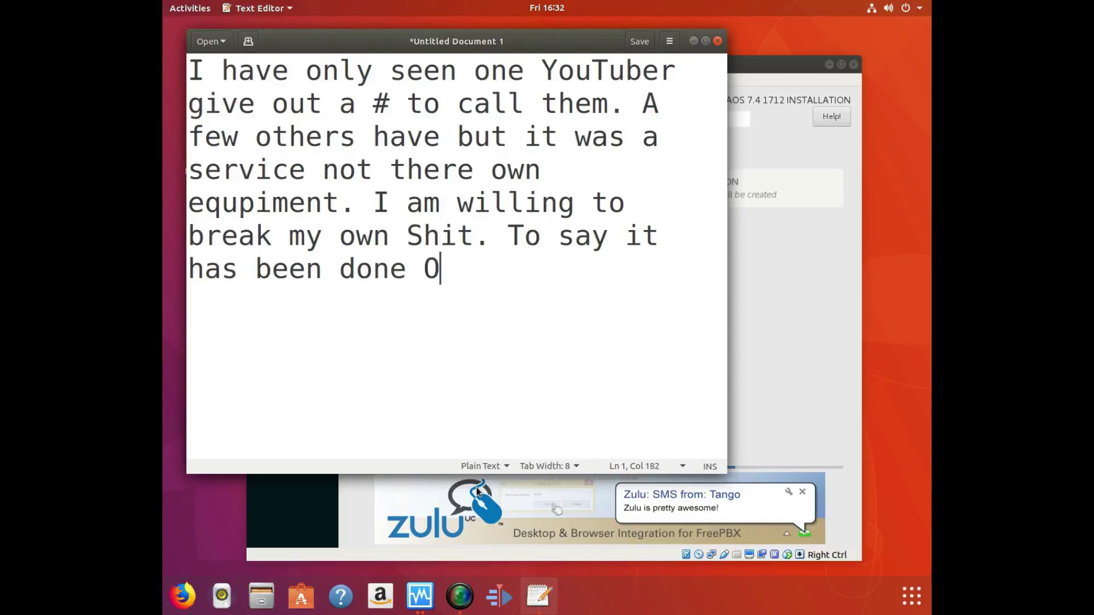
pyautogui.press('BackSpace')
pyautogui.write('by me')
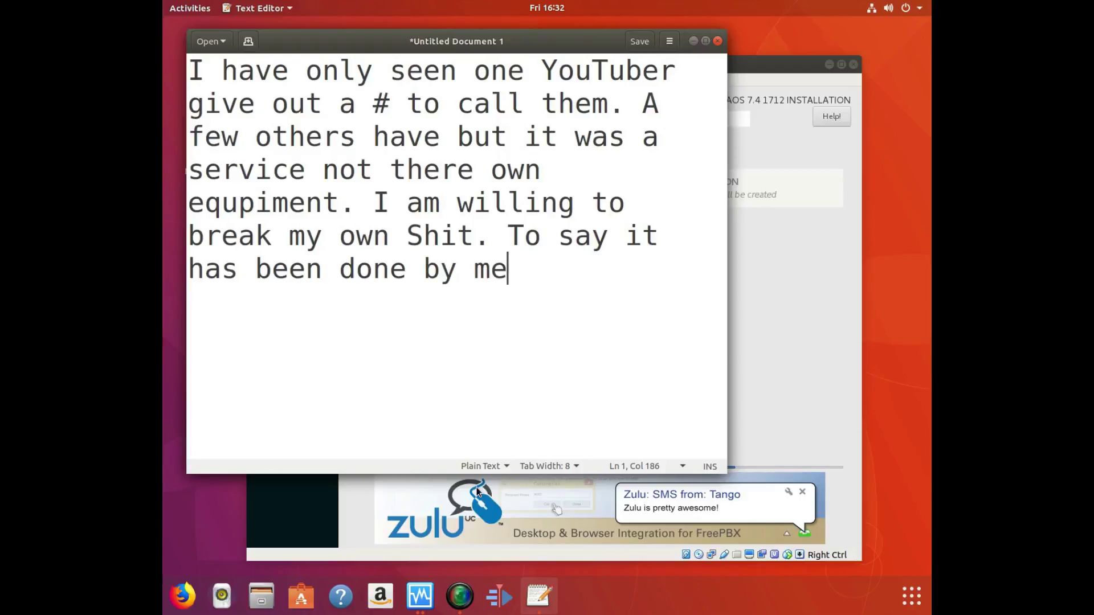
pyautogui.write('. ')
pyautogui.write('I can a')
pyautogui.write('lso')
pyautogui.press('BackSpace')
pyautogui.press('BackSpace')
pyautogui.press('BackSpace')
pyautogui.press('BackSpace')
pyautogui.press('BackSpace')
pyautogui.press('BackSpace')
pyautogui.press('BackSpace')
pyautogui.press('BackSpace')
pyautogui.press('BackSpace')
pyautogui.write('might ')
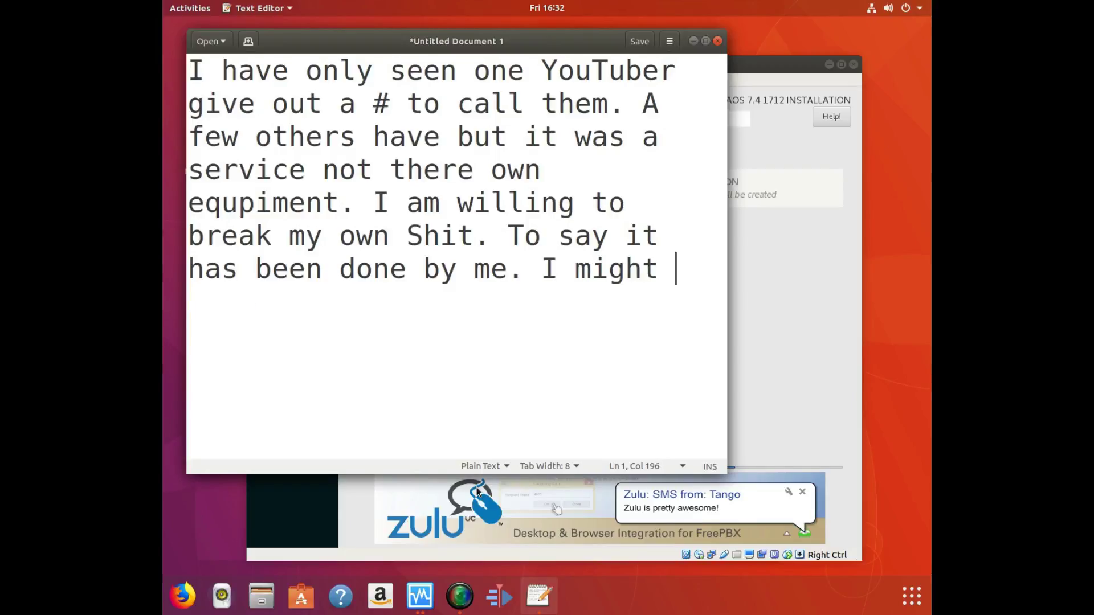
pyautogui.write('be able t')
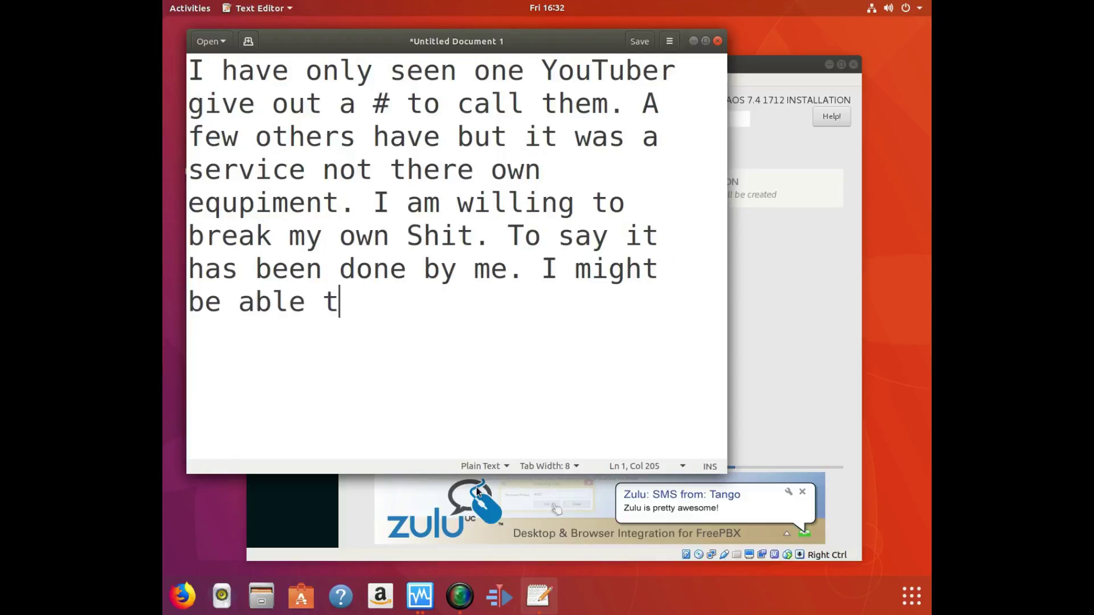
pyautogui.write('o say I')
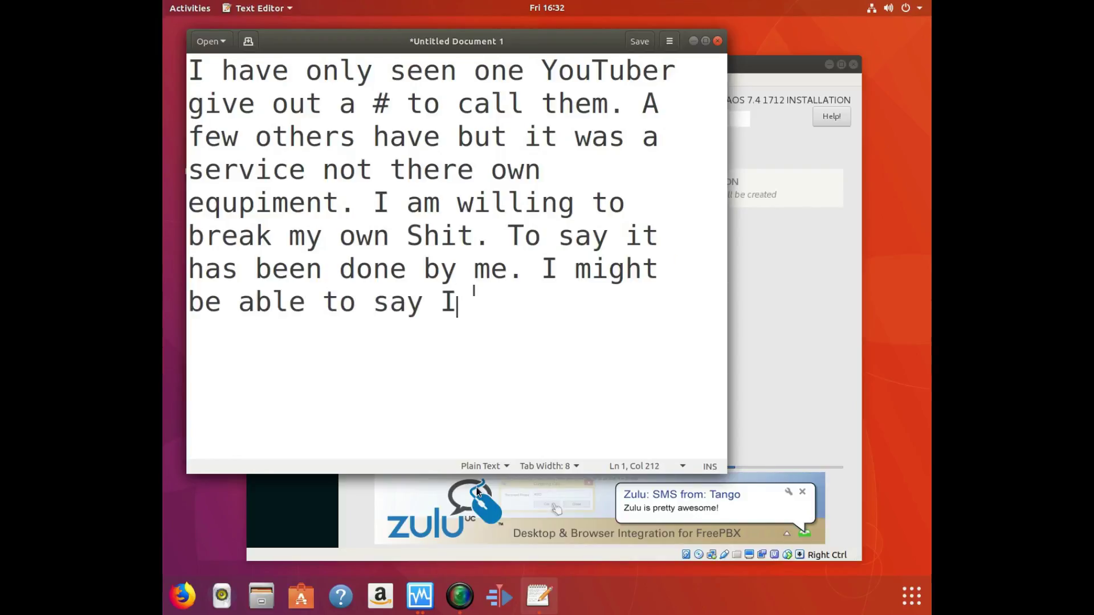
pyautogui.write(' am the on')
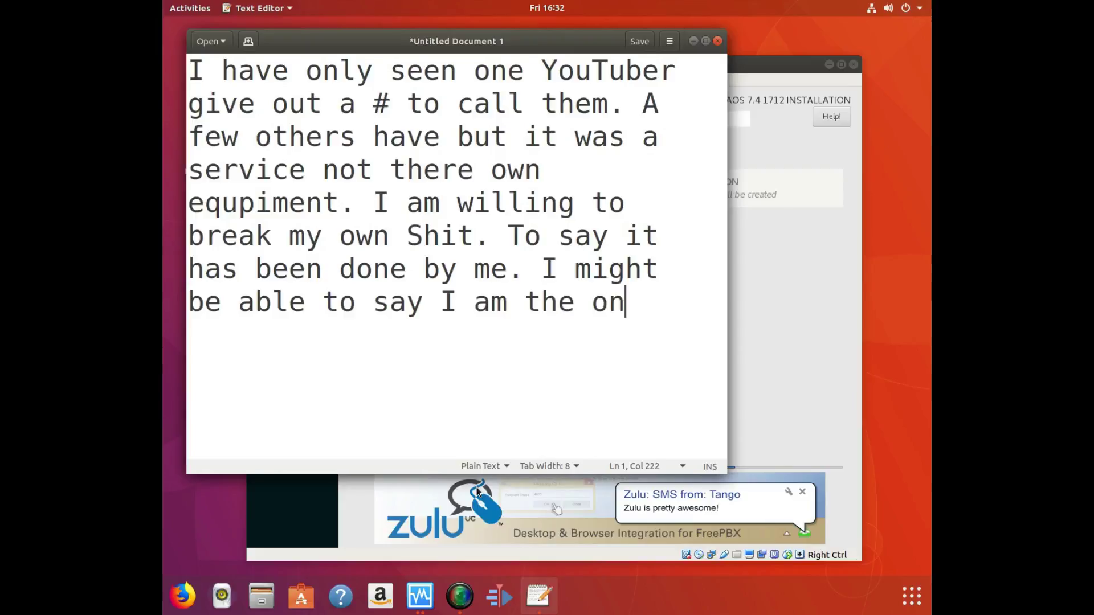
pyautogui.write('ly one')
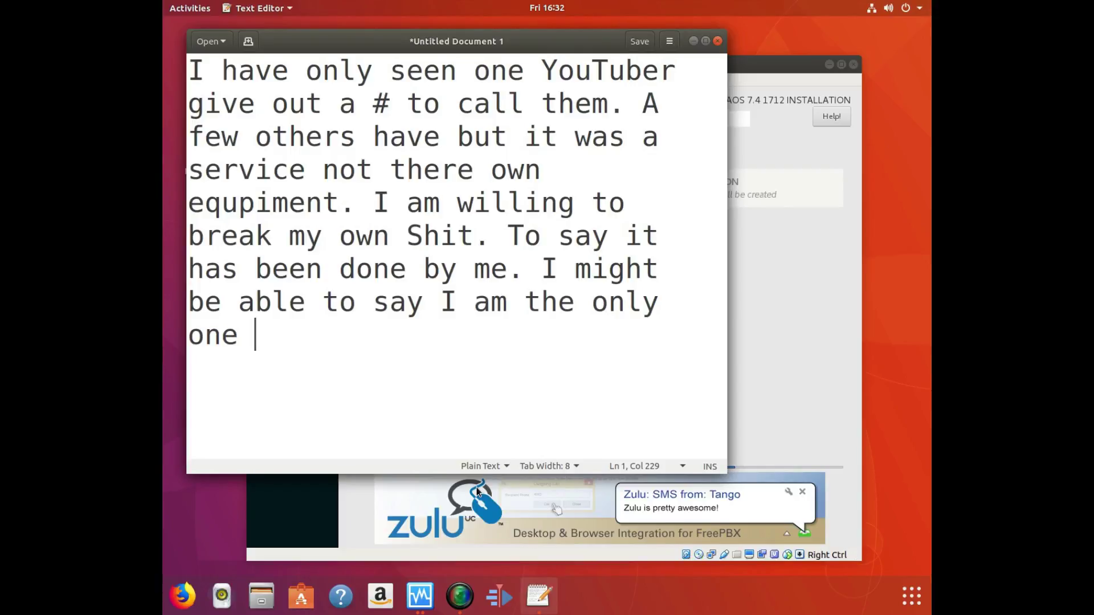
pyautogui.write('who g')
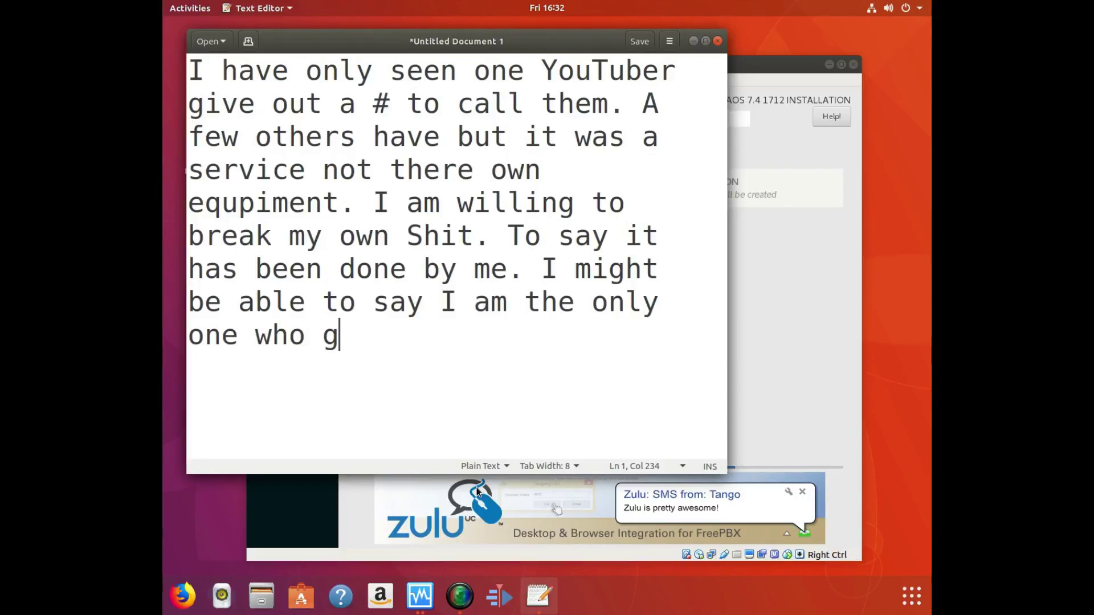
pyautogui.write('ave out ')
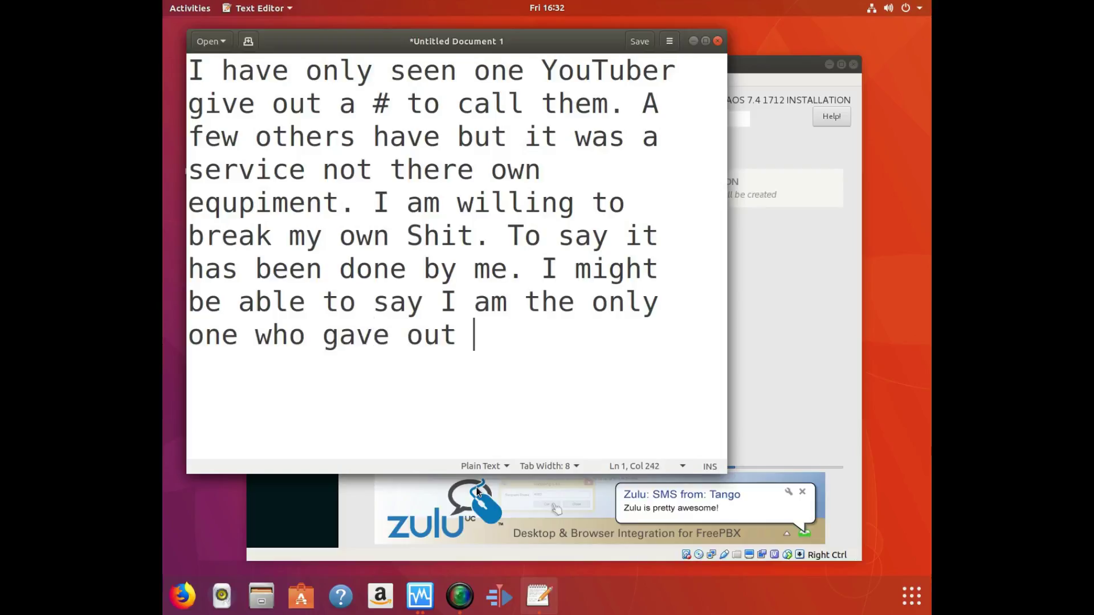
pyautogui.write('a phone ')
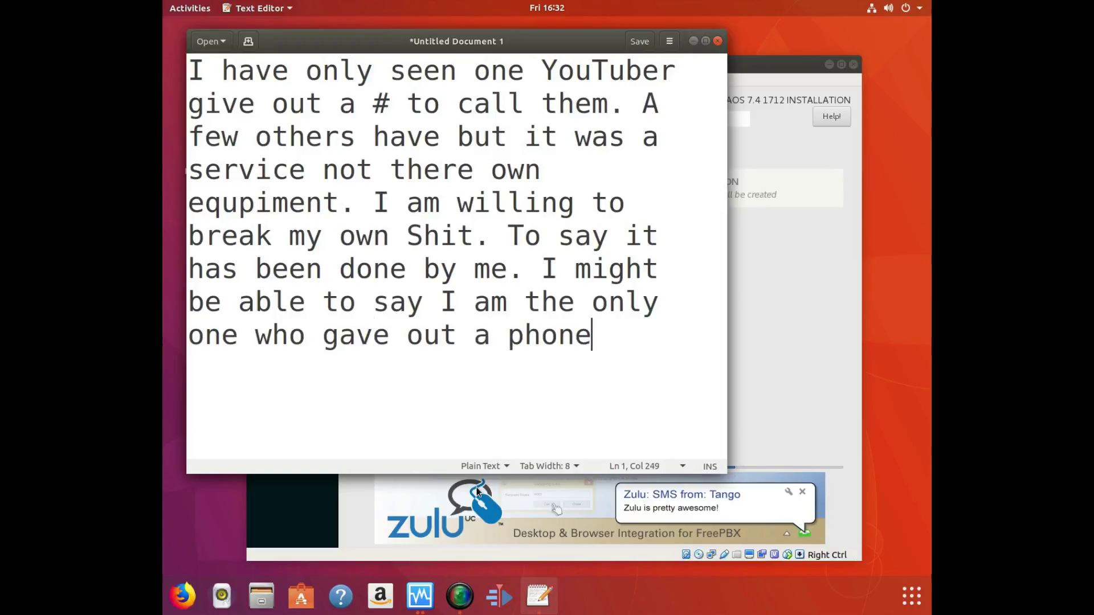
pyautogui.write('# ')
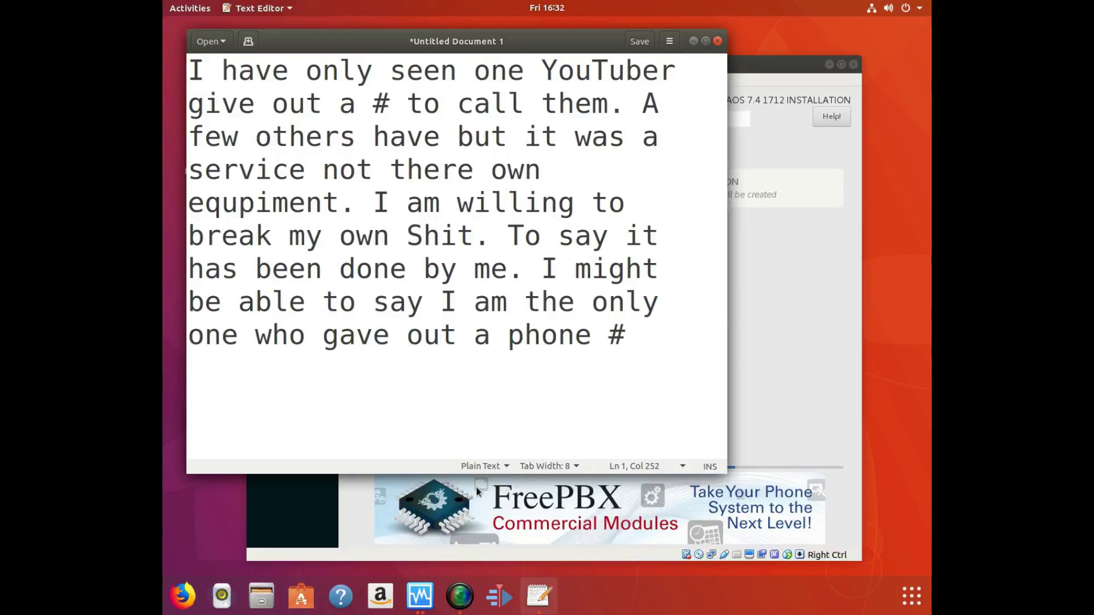
pyautogui.write('for p')
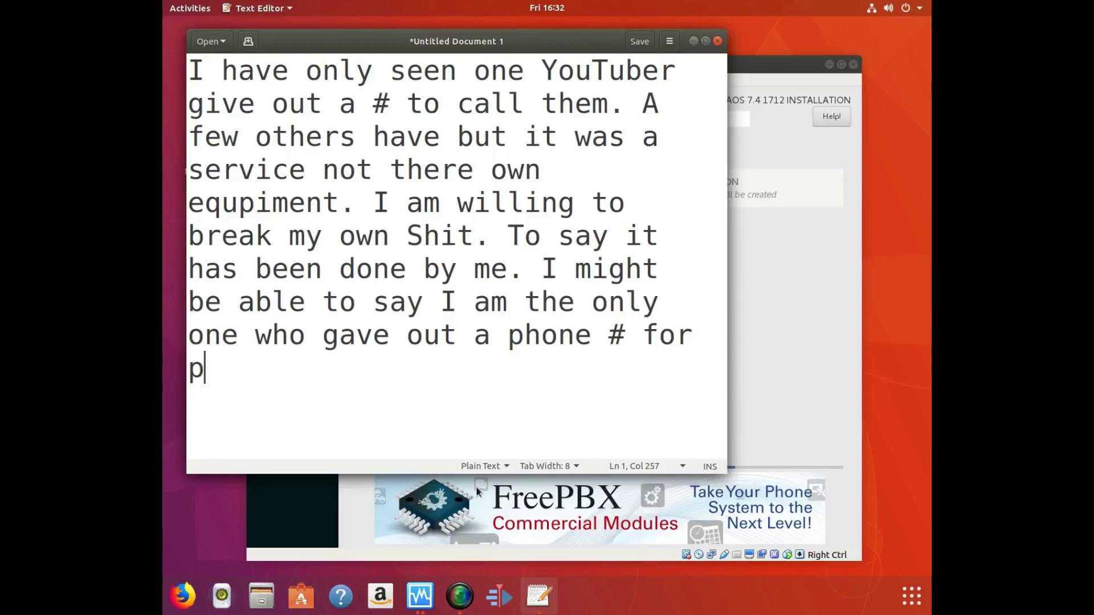
pyautogui.write('eople to call ')
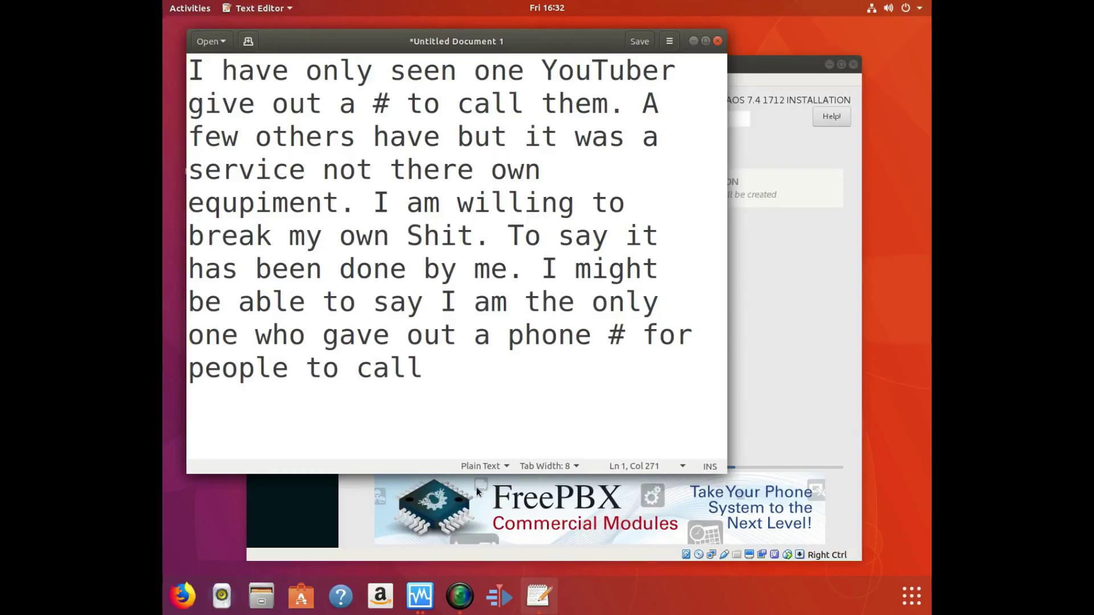
pyautogui.write('and')
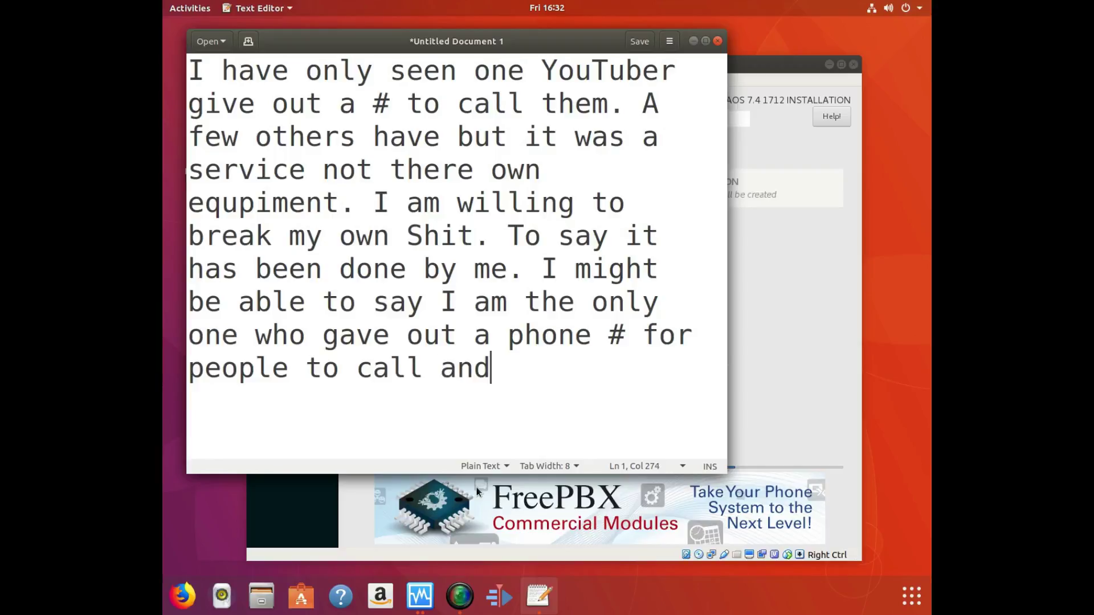
pyautogui.write(' talk in a')
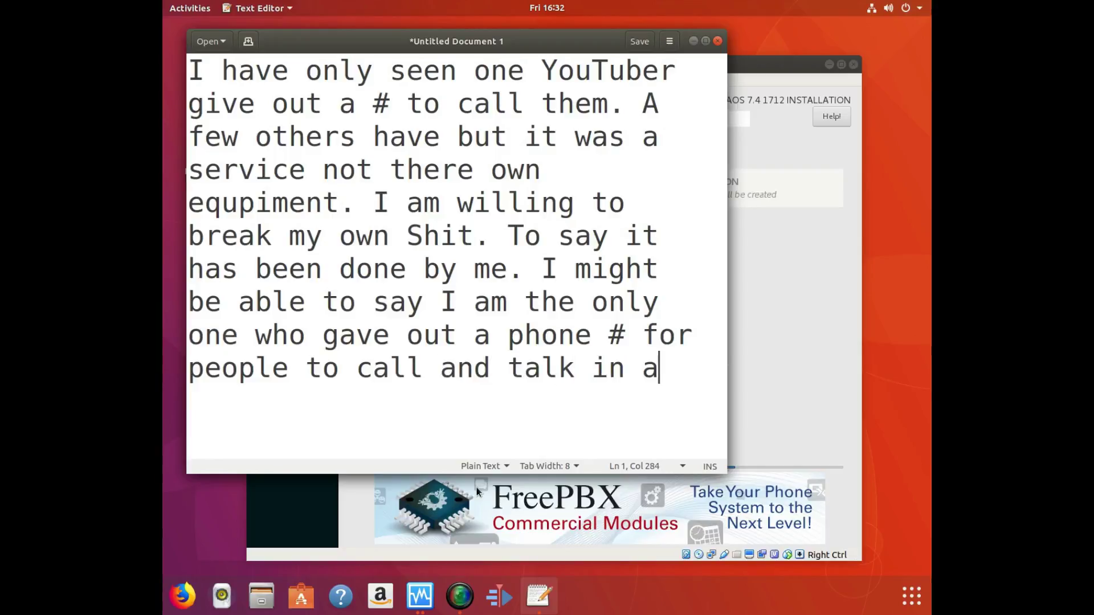
pyautogui.write(' gru')
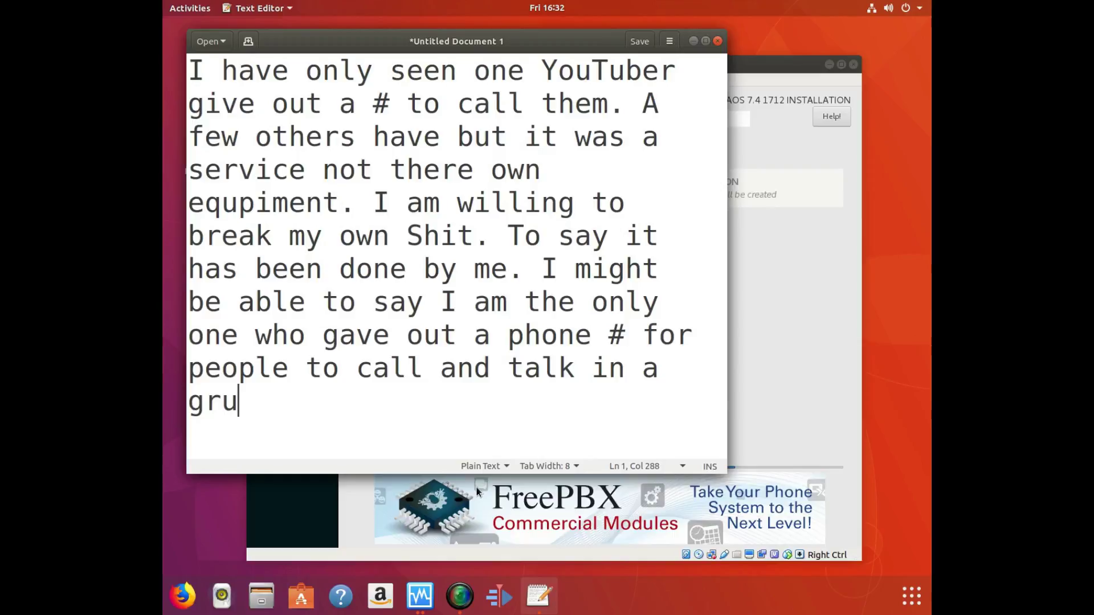
# Reword the ending to 'talk on a confrance to see if he could break it.'.
pyautogui.press('BackSpace')
pyautogui.press('BackSpace')
pyautogui.press('BackSpace')
pyautogui.press('BackSpace')
pyautogui.press('BackSpace')
pyautogui.press('BackSpace')
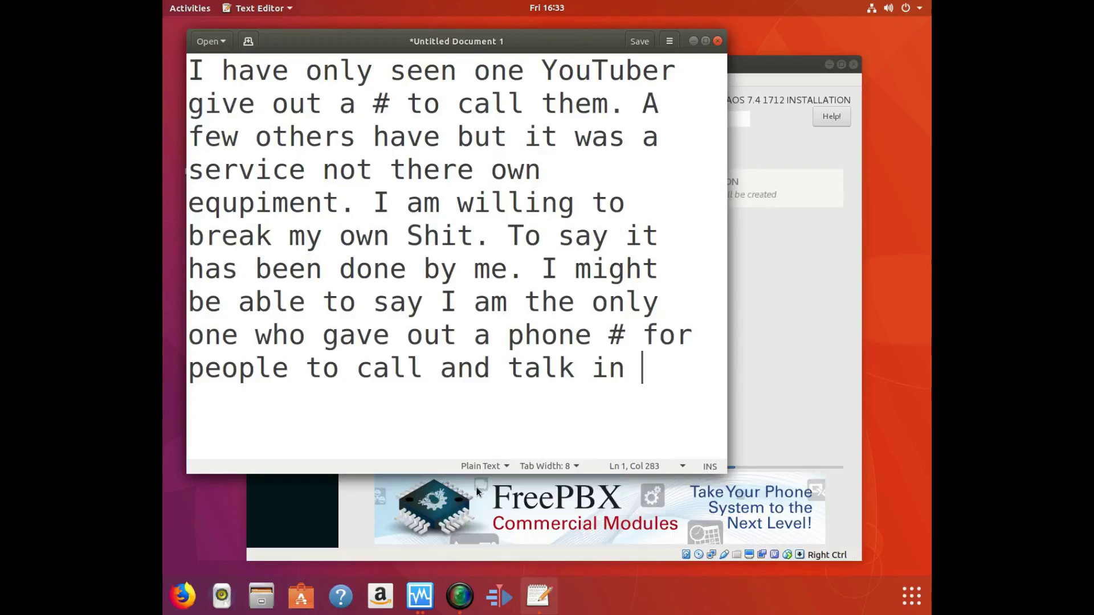
pyautogui.press('BackSpace')
pyautogui.press('BackSpace')
pyautogui.write('on a co')
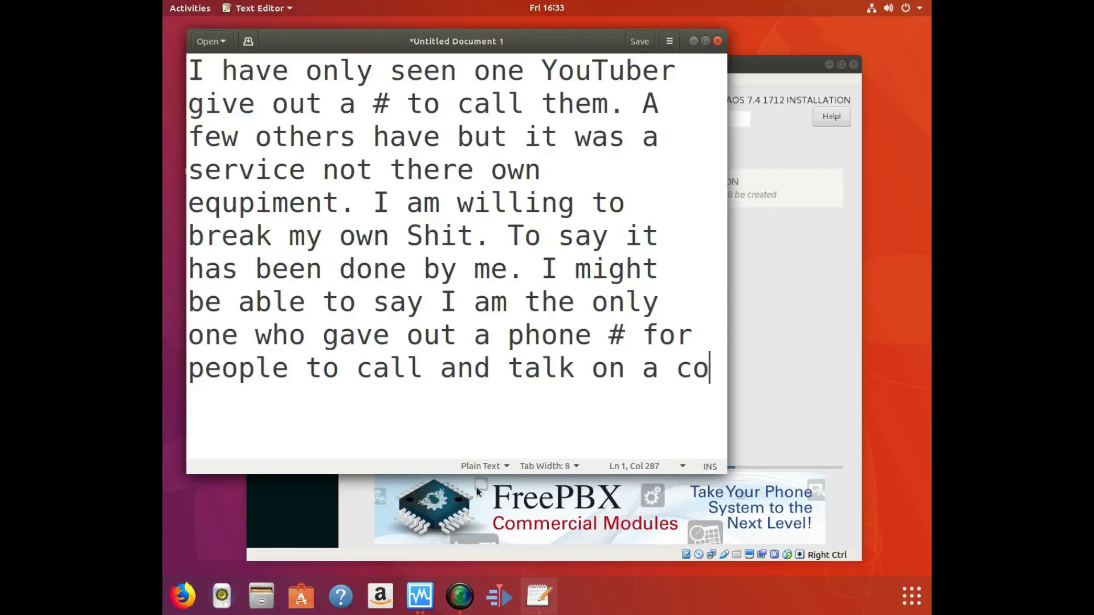
pyautogui.write('nfr')
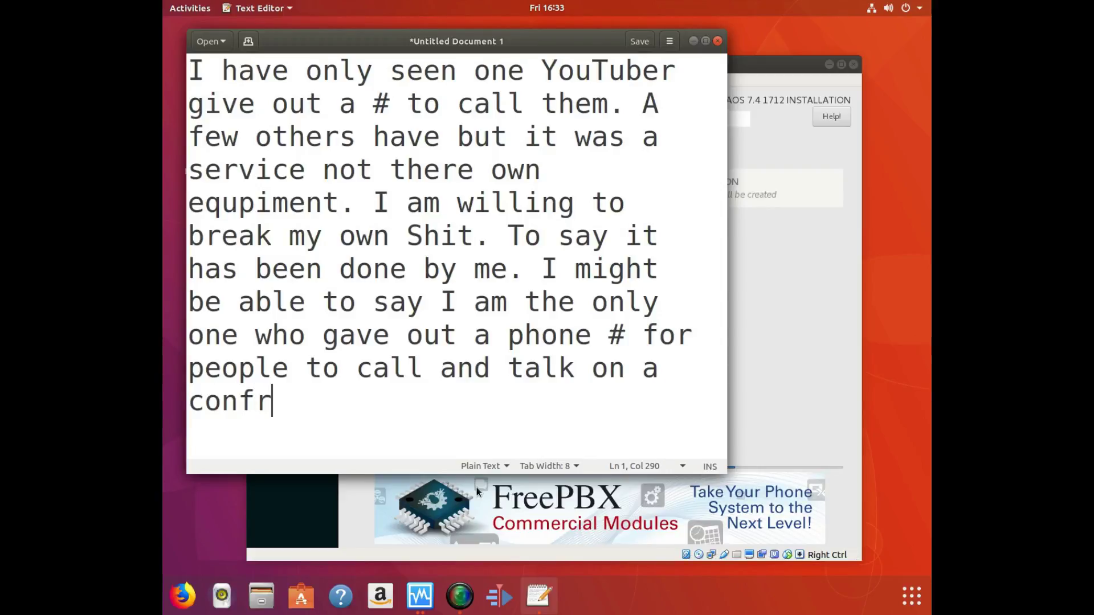
pyautogui.write('ance')
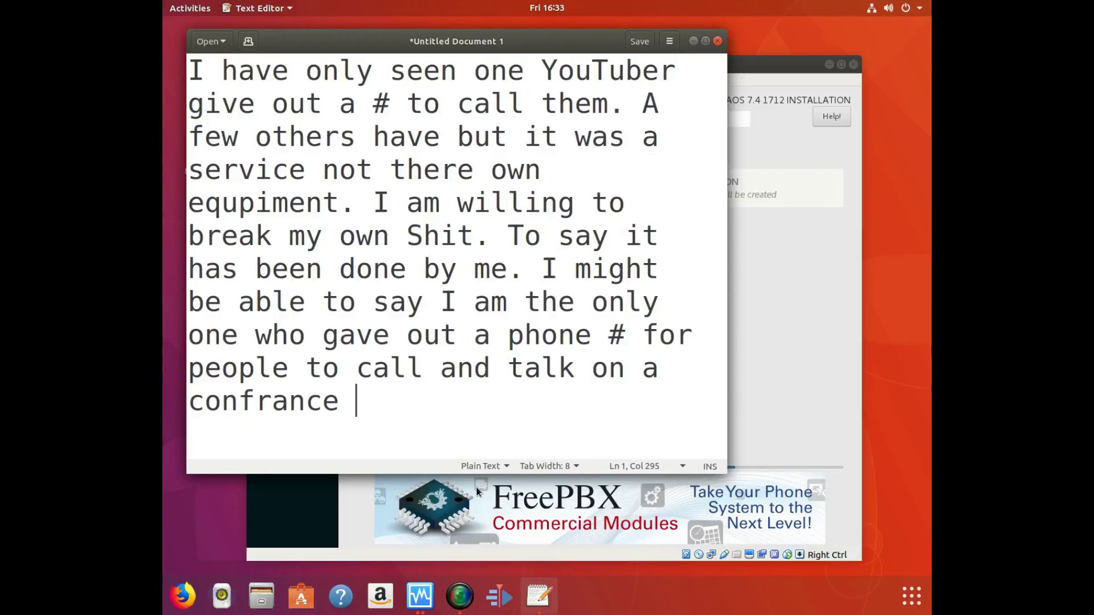
pyautogui.write(' to b')
pyautogui.press('BackSpace')
pyautogui.write('s')
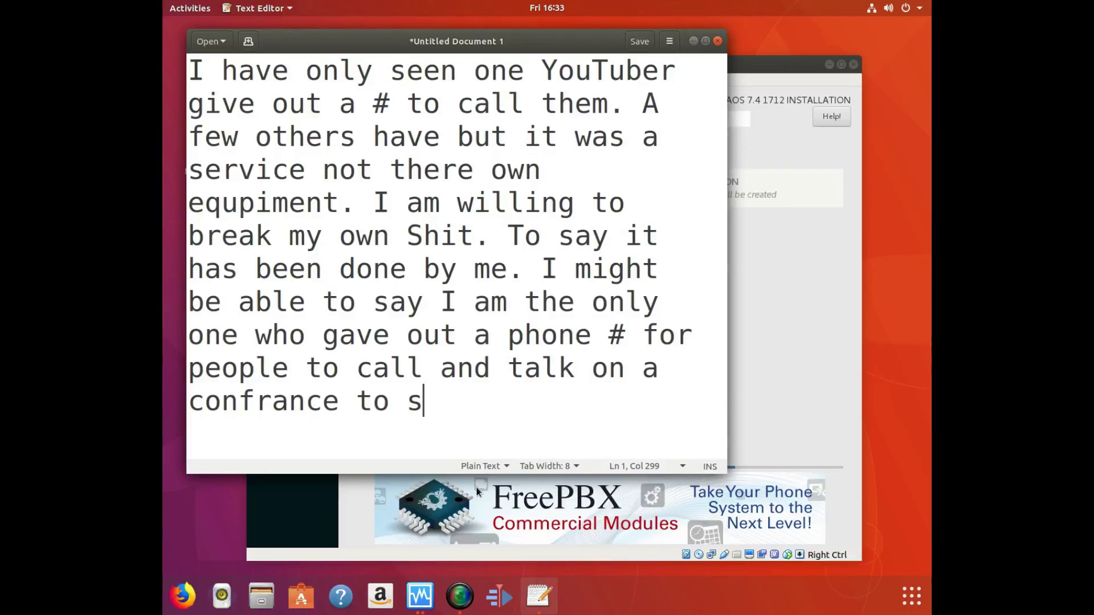
pyautogui.write('ee if he ')
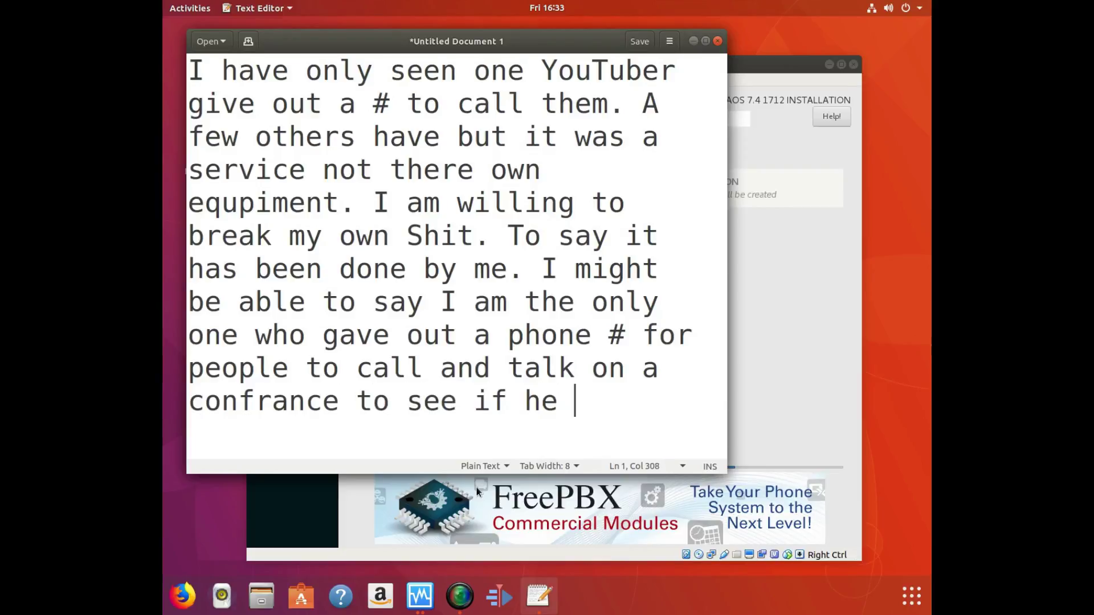
pyautogui.write('could br')
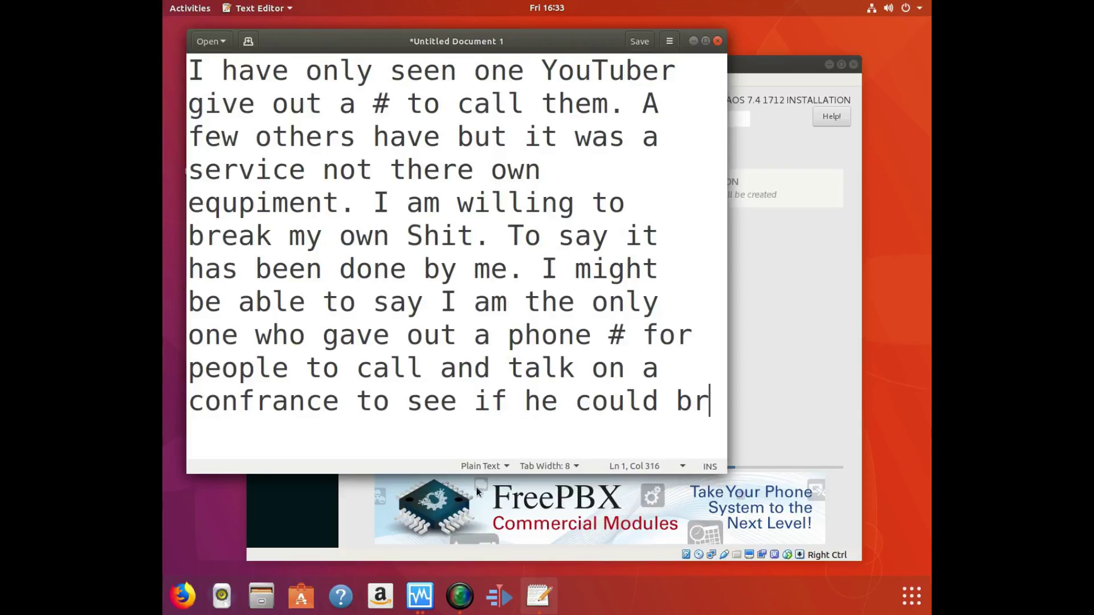
pyautogui.write('eak it.')
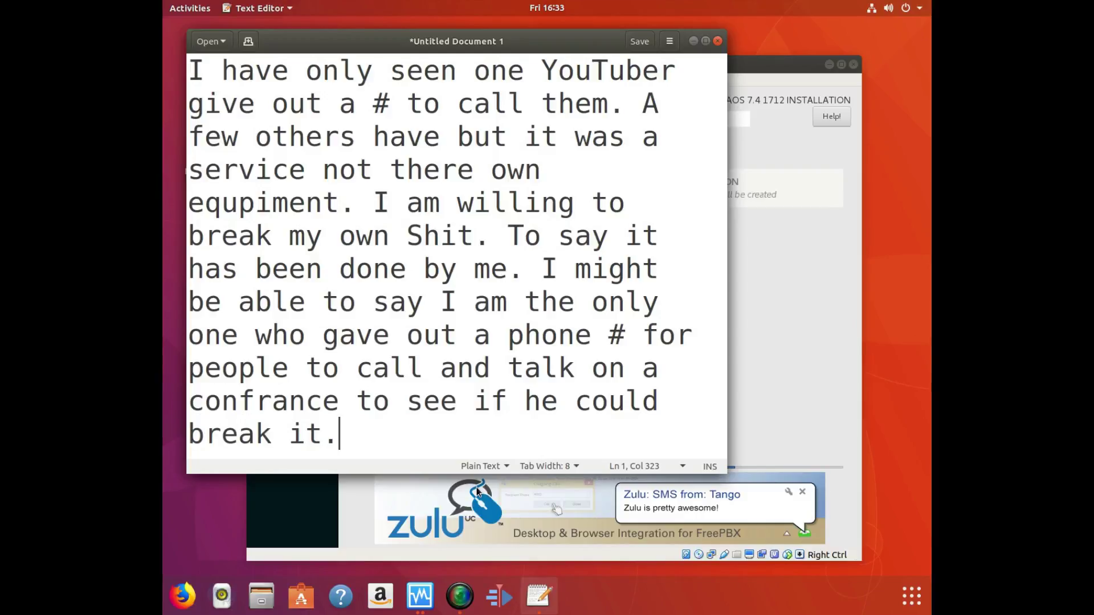
# Erase the entire note so the untitled document is empty.
pyautogui.press('BackSpace')
pyautogui.press('BackSpace')
pyautogui.press('BackSpace')
pyautogui.press('BackSpace')
pyautogui.press('BackSpace')
pyautogui.press('BackSpace')
pyautogui.press('BackSpace')
pyautogui.press('BackSpace')
pyautogui.press('BackSpace')
pyautogui.press('BackSpace')
pyautogui.press('BackSpace')
pyautogui.press('BackSpace')
pyautogui.press('BackSpace')
pyautogui.press('BackSpace')
pyautogui.press('BackSpace')
pyautogui.press('BackSpace')
pyautogui.press('BackSpace')
pyautogui.press('BackSpace')
pyautogui.press('BackSpace')
pyautogui.press('BackSpace')
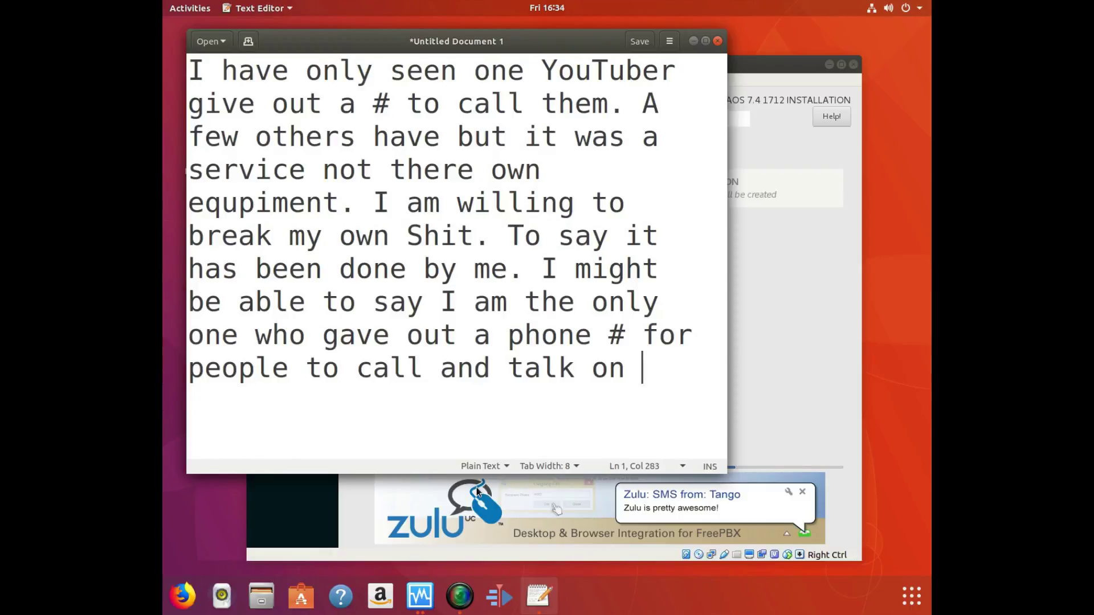
pyautogui.press('BackSpace')
pyautogui.press('BackSpace')
pyautogui.press('BackSpace')
pyautogui.press('BackSpace')
pyautogui.press('BackSpace')
pyautogui.press('BackSpace')
pyautogui.press('BackSpace')
pyautogui.press('BackSpace')
pyautogui.press('BackSpace')
pyautogui.press('BackSpace')
pyautogui.press('BackSpace')
pyautogui.press('BackSpace')
pyautogui.press('BackSpace')
pyautogui.press('BackSpace')
pyautogui.press('BackSpace')
pyautogui.press('BackSpace')
pyautogui.press('BackSpace')
pyautogui.press('BackSpace')
pyautogui.press('BackSpace')
pyautogui.press('BackSpace')
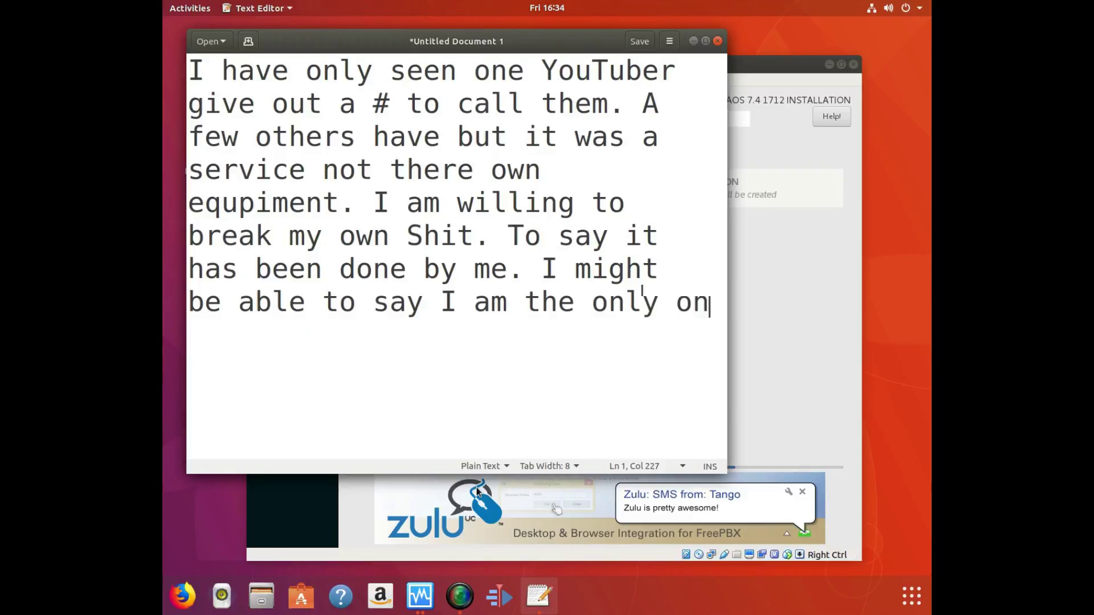
pyautogui.press('BackSpace')
pyautogui.press('BackSpace')
pyautogui.press('BackSpace')
pyautogui.press('BackSpace')
pyautogui.press('BackSpace')
pyautogui.press('BackSpace')
pyautogui.press('BackSpace')
pyautogui.press('BackSpace')
pyautogui.press('BackSpace')
pyautogui.press('BackSpace')
pyautogui.press('BackSpace')
pyautogui.press('BackSpace')
pyautogui.press('BackSpace')
pyautogui.press('BackSpace')
pyautogui.press('BackSpace')
pyautogui.press('BackSpace')
pyautogui.press('BackSpace')
pyautogui.press('BackSpace')
pyautogui.press('BackSpace')
pyautogui.press('BackSpace')
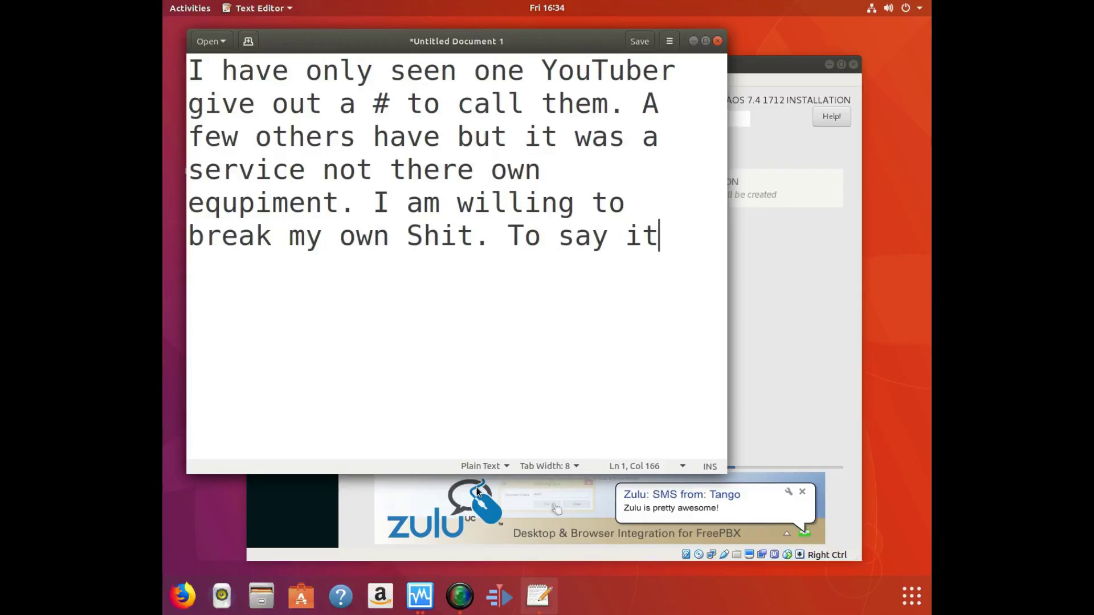
pyautogui.press('BackSpace')
pyautogui.press('BackSpace')
pyautogui.press('BackSpace')
pyautogui.press('BackSpace')
pyautogui.press('BackSpace')
pyautogui.press('BackSpace')
pyautogui.press('BackSpace')
pyautogui.press('BackSpace')
pyautogui.press('BackSpace')
pyautogui.press('BackSpace')
pyautogui.press('BackSpace')
pyautogui.press('BackSpace')
pyautogui.press('BackSpace')
pyautogui.press('BackSpace')
pyautogui.press('BackSpace')
pyautogui.press('BackSpace')
pyautogui.press('BackSpace')
pyautogui.press('BackSpace')
pyautogui.press('BackSpace')
pyautogui.press('BackSpace')
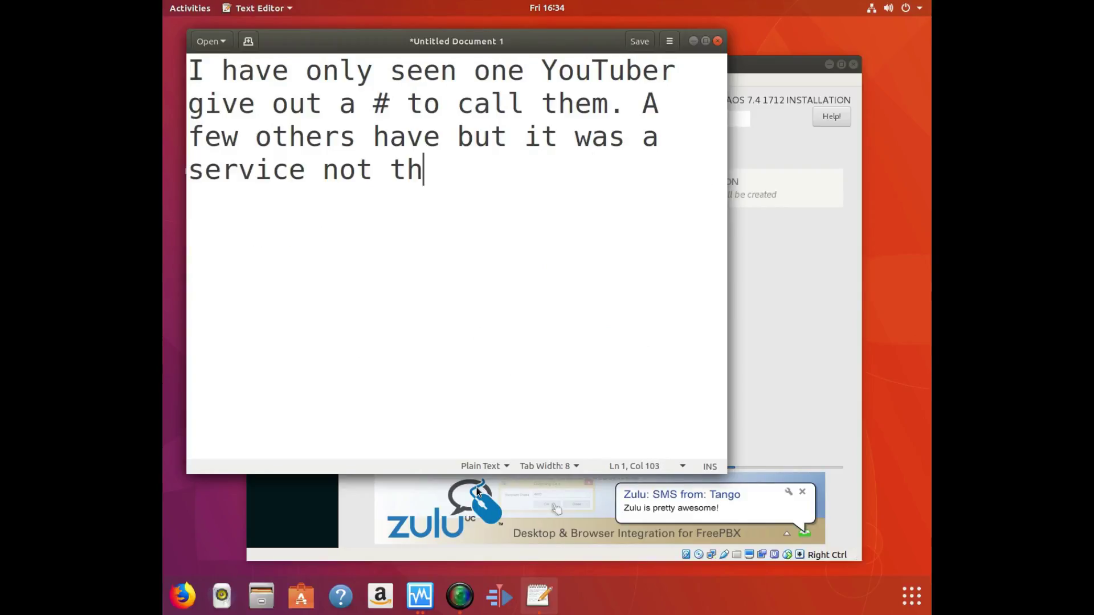
pyautogui.press('BackSpace')
pyautogui.press('BackSpace')
pyautogui.press('BackSpace')
pyautogui.press('BackSpace')
pyautogui.press('BackSpace')
pyautogui.press('BackSpace')
pyautogui.press('BackSpace')
pyautogui.press('BackSpace')
pyautogui.press('BackSpace')
pyautogui.press('BackSpace')
pyautogui.press('BackSpace')
pyautogui.press('BackSpace')
pyautogui.press('BackSpace')
pyautogui.press('BackSpace')
pyautogui.press('BackSpace')
pyautogui.press('BackSpace')
pyautogui.press('BackSpace')
pyautogui.press('BackSpace')
pyautogui.press('BackSpace')
pyautogui.press('BackSpace')
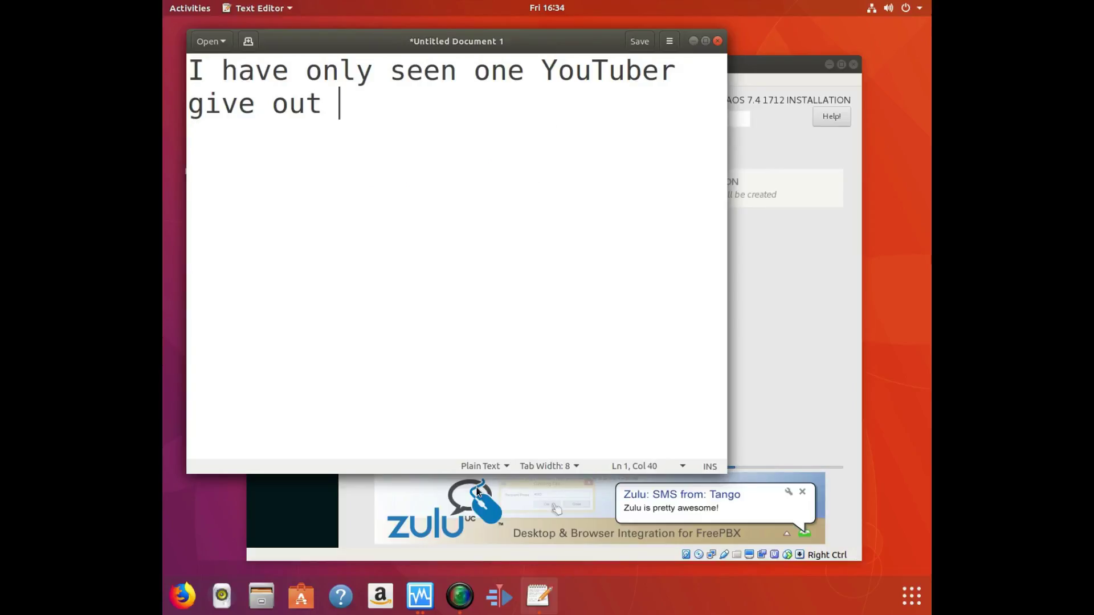
pyautogui.press('BackSpace')
pyautogui.press('BackSpace')
pyautogui.press('BackSpace')
pyautogui.press('BackSpace')
pyautogui.press('BackSpace')
pyautogui.press('BackSpace')
pyautogui.press('BackSpace')
pyautogui.press('BackSpace')
pyautogui.press('BackSpace')
pyautogui.press('BackSpace')
pyautogui.press('BackSpace')
pyautogui.press('BackSpace')
pyautogui.press('BackSpace')
pyautogui.press('BackSpace')
pyautogui.press('BackSpace')
pyautogui.press('BackSpace')
pyautogui.press('BackSpace')
pyautogui.press('BackSpace')
pyautogui.press('BackSpace')
pyautogui.press('BackSpace')
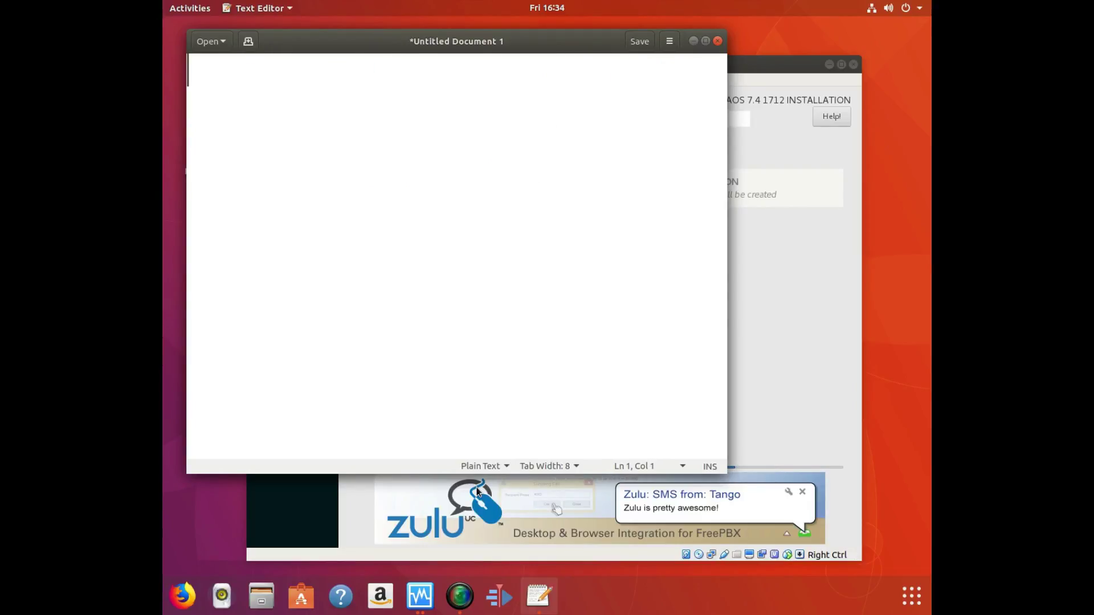
# Type 'Yes I am using a google service for now...', then erase it and return to the freebbx VM.
pyautogui.write('Yes ')
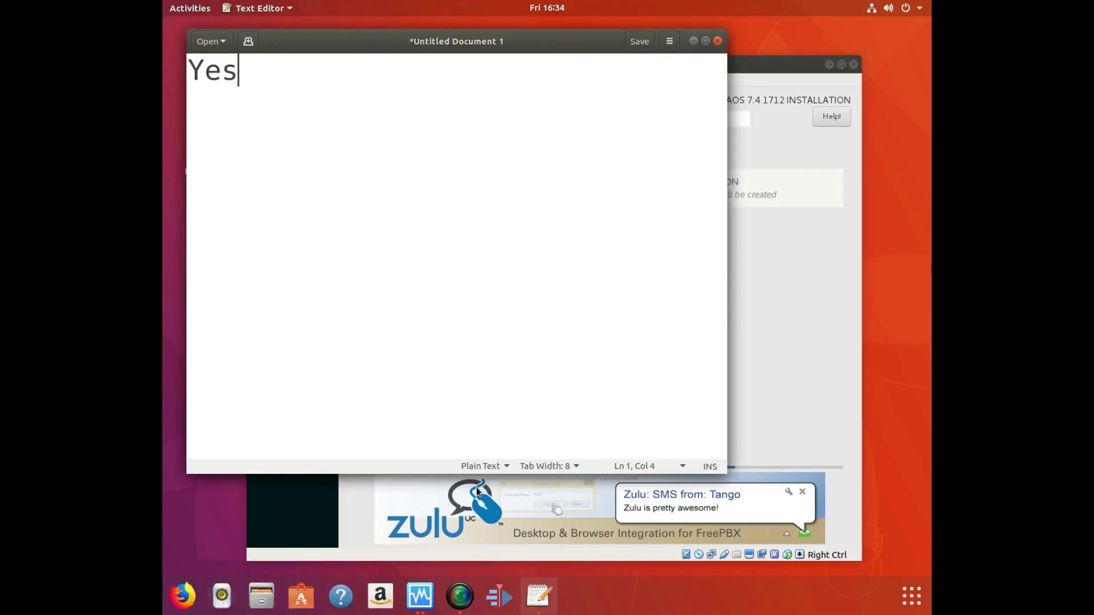
pyautogui.write('I am ')
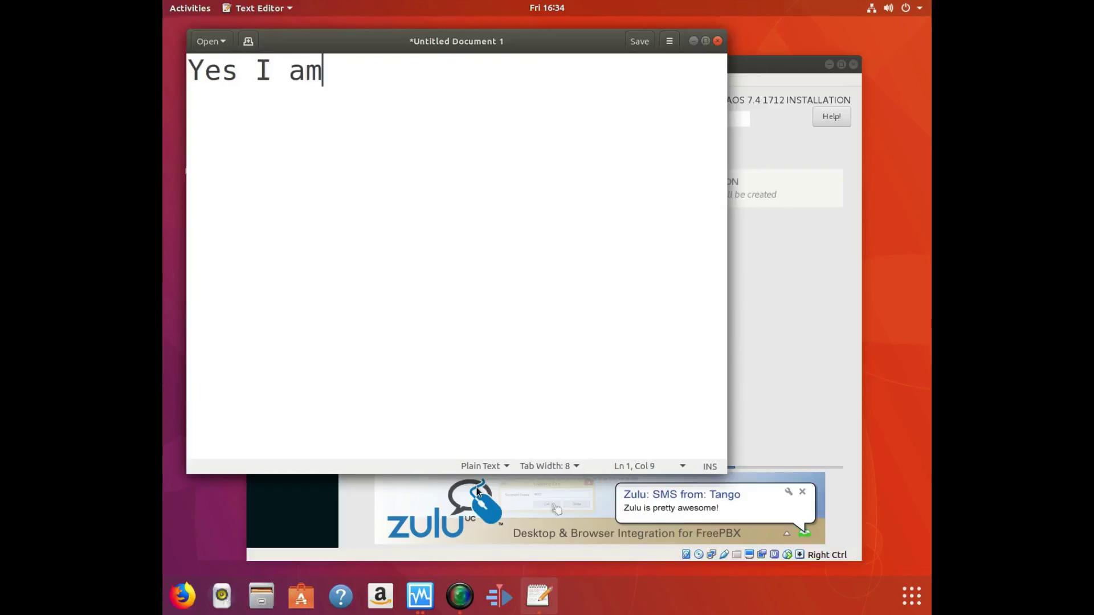
pyautogui.write('h')
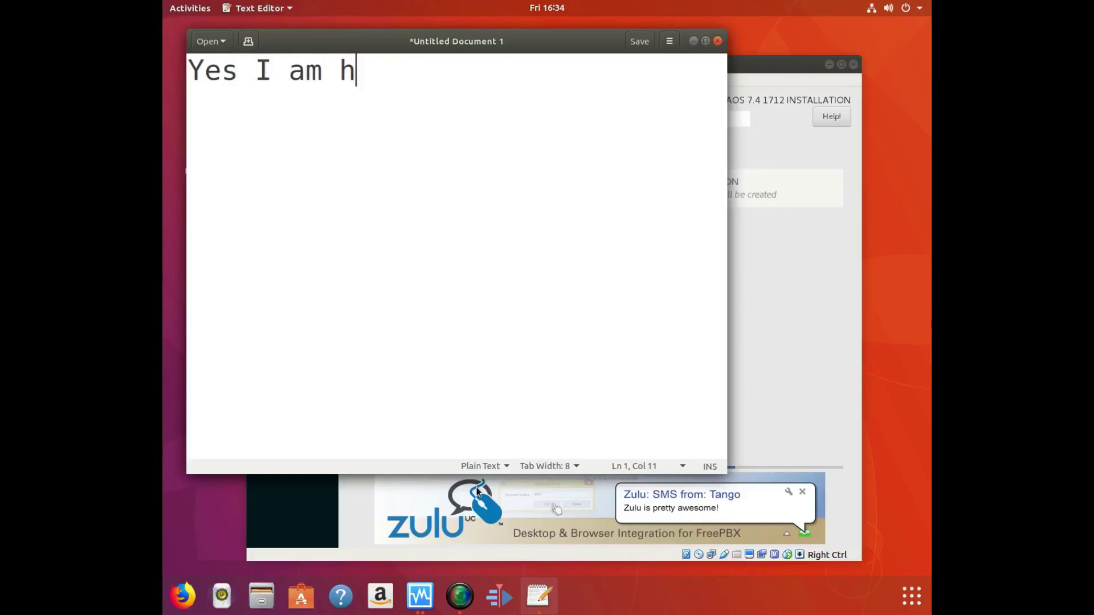
pyautogui.press('BackSpace')
pyautogui.write('using a g')
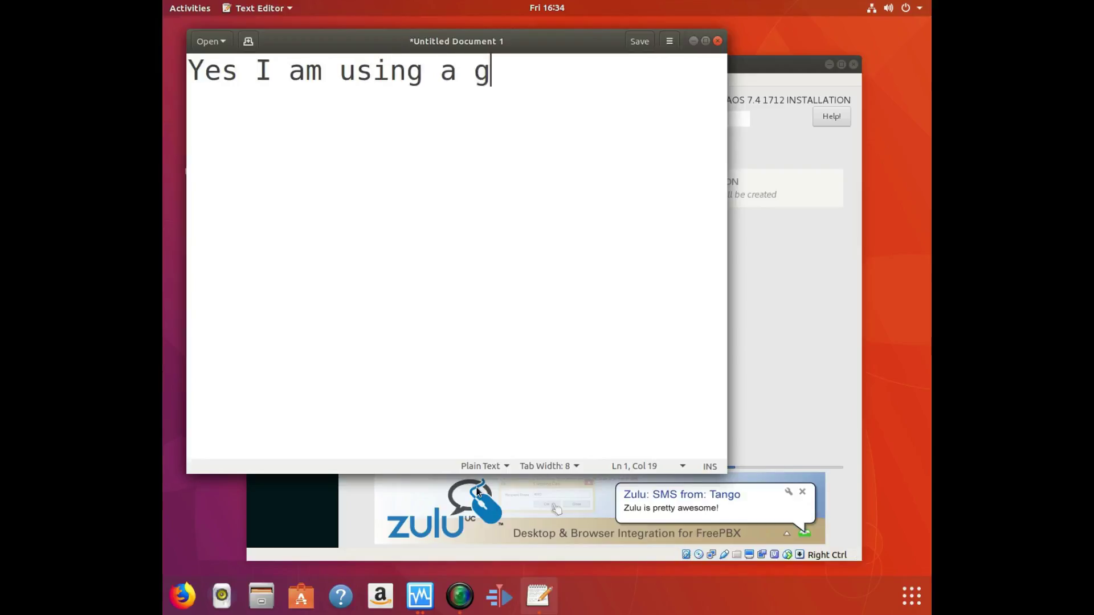
pyautogui.write('oogle service')
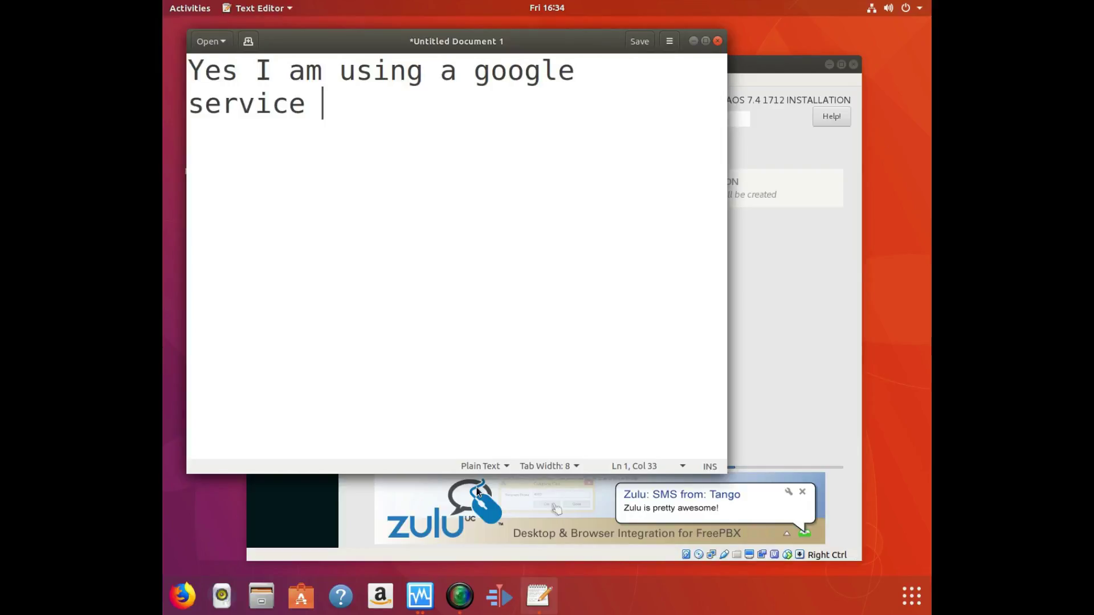
pyautogui.write(' for now If google ')
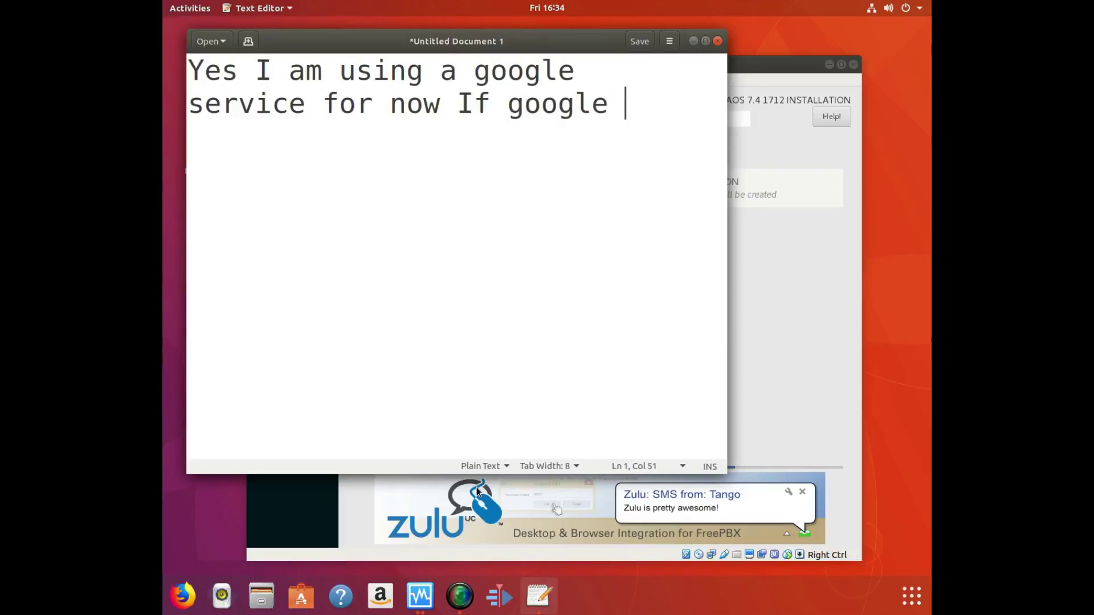
pyautogui.write('decieds ')
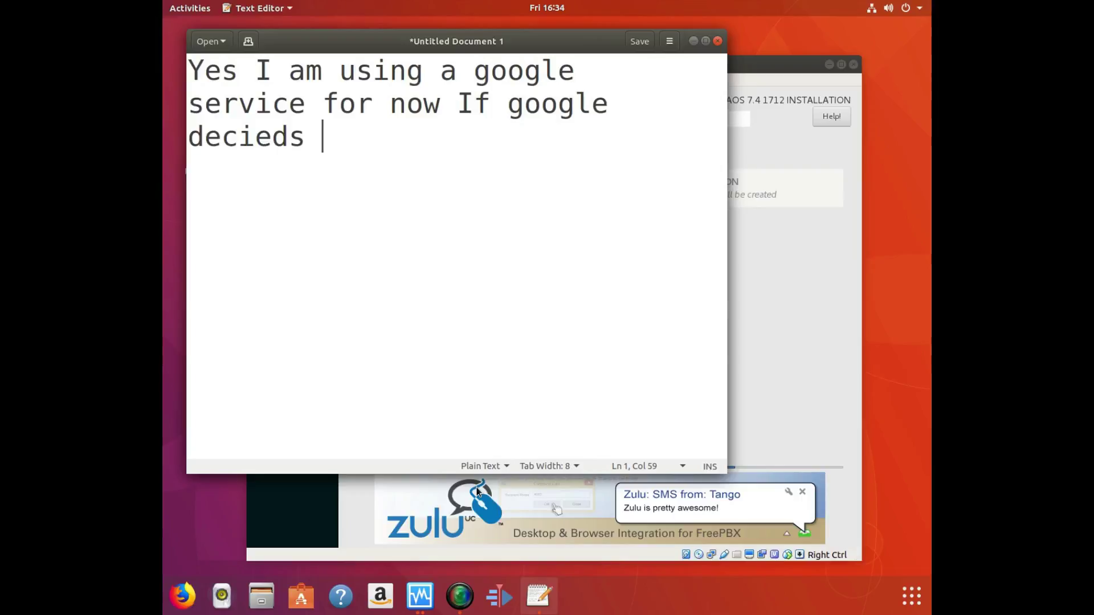
pyautogui.write('to cut it I will ')
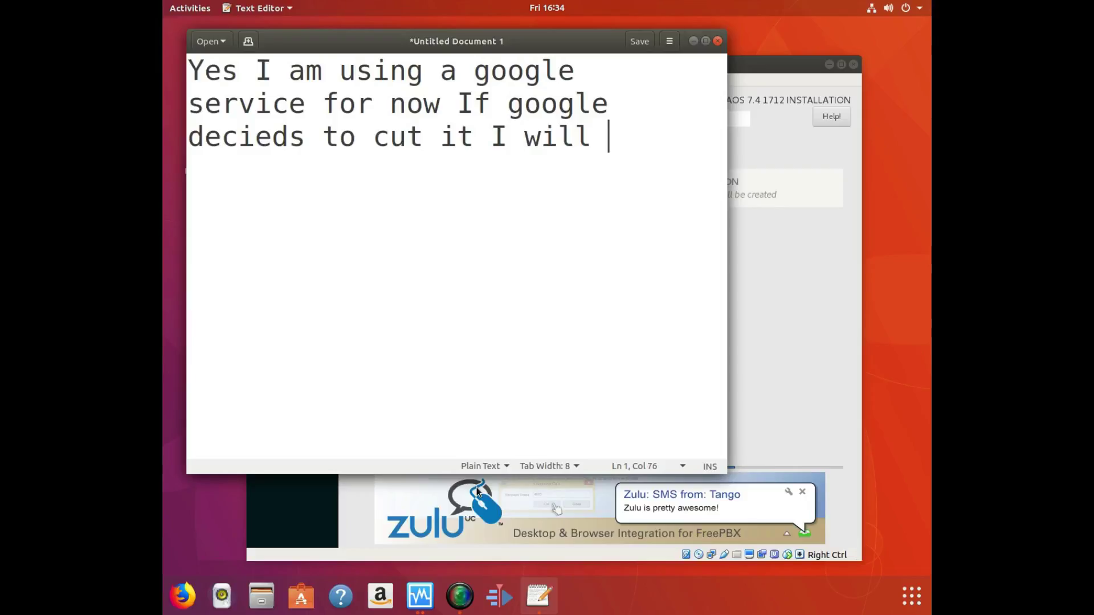
pyautogui.write('look for some one who will charge me ')
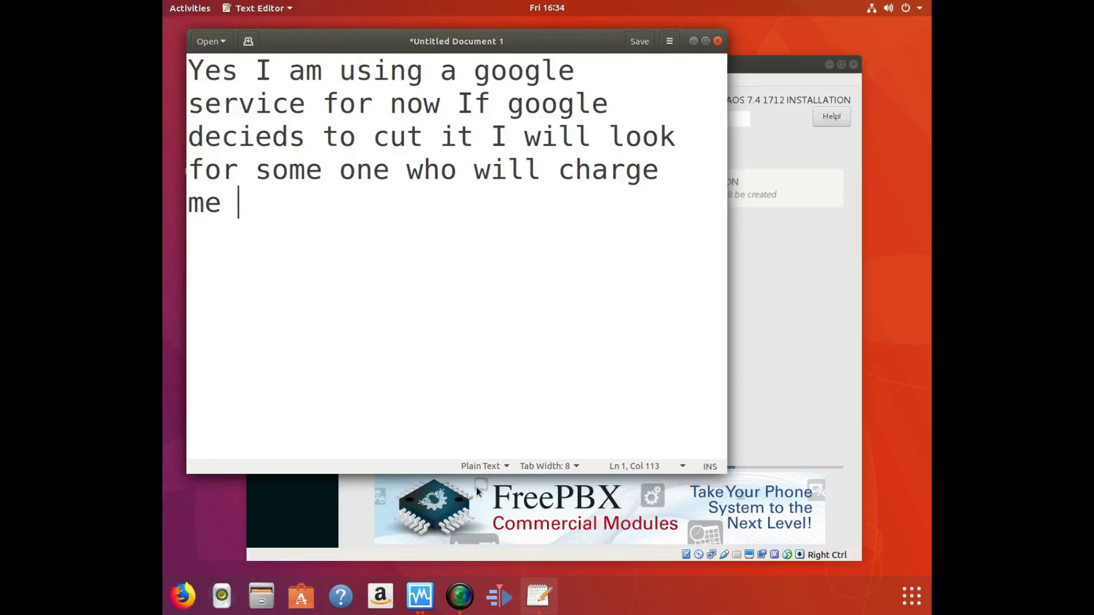
pyautogui.write('but allow')
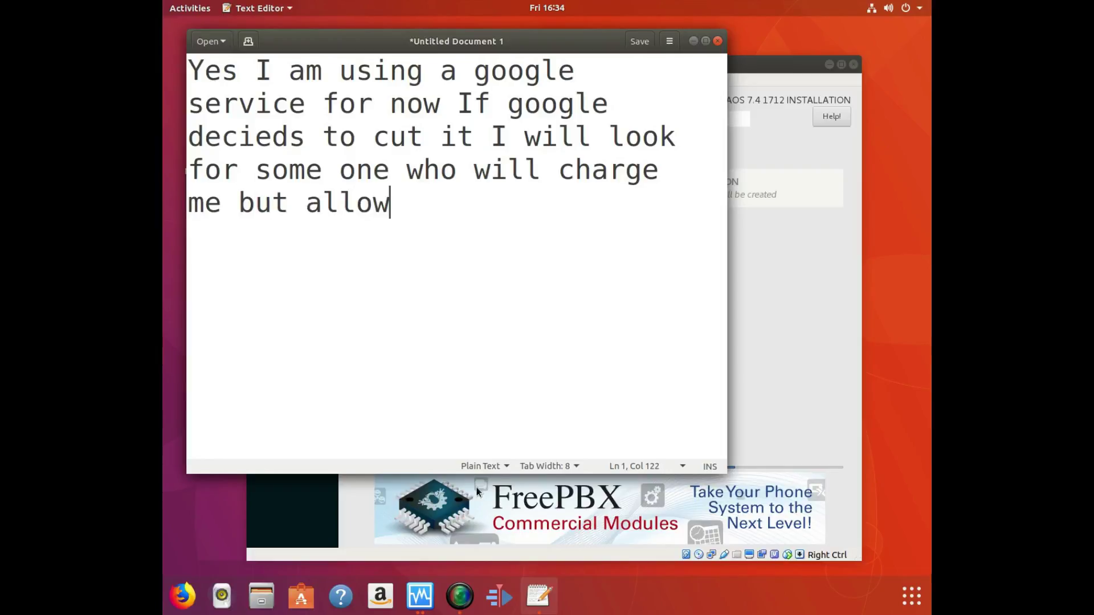
pyautogui.write(' me to ')
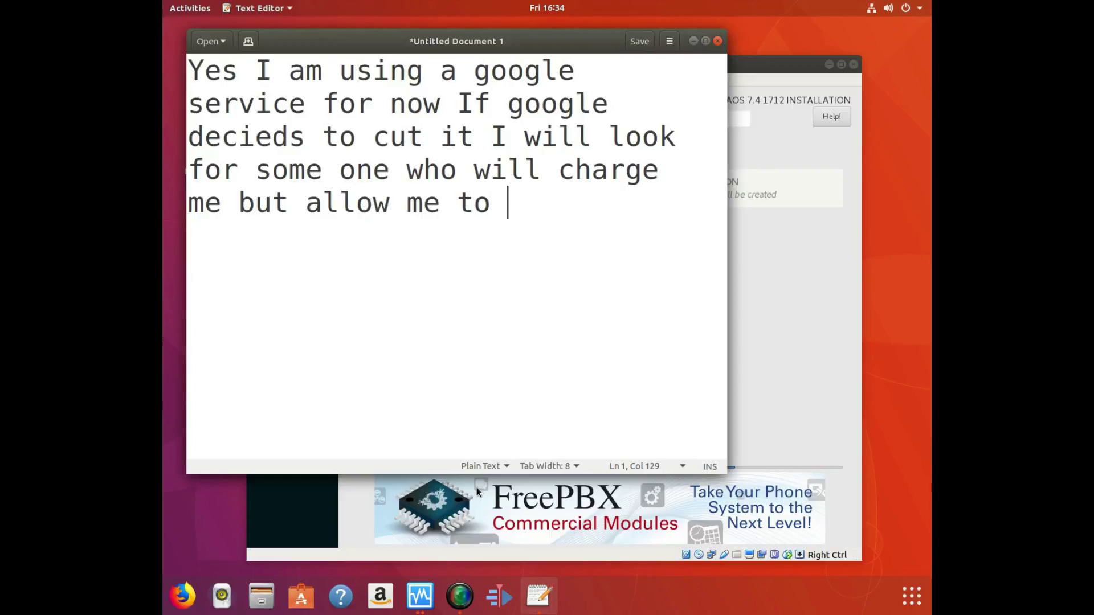
pyautogui.write('do th')
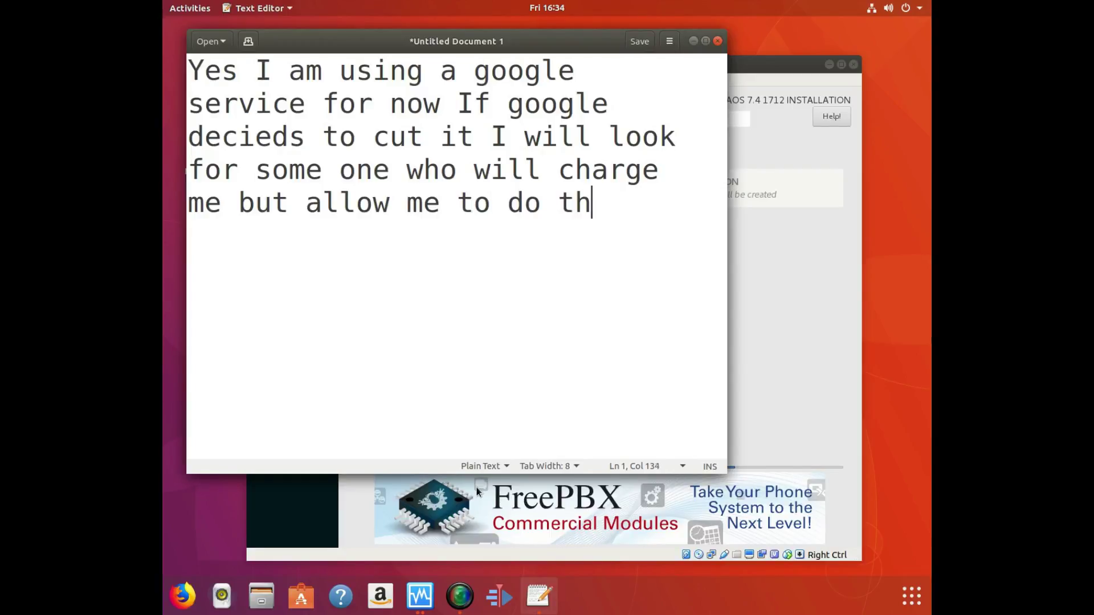
pyautogui.write('is.')
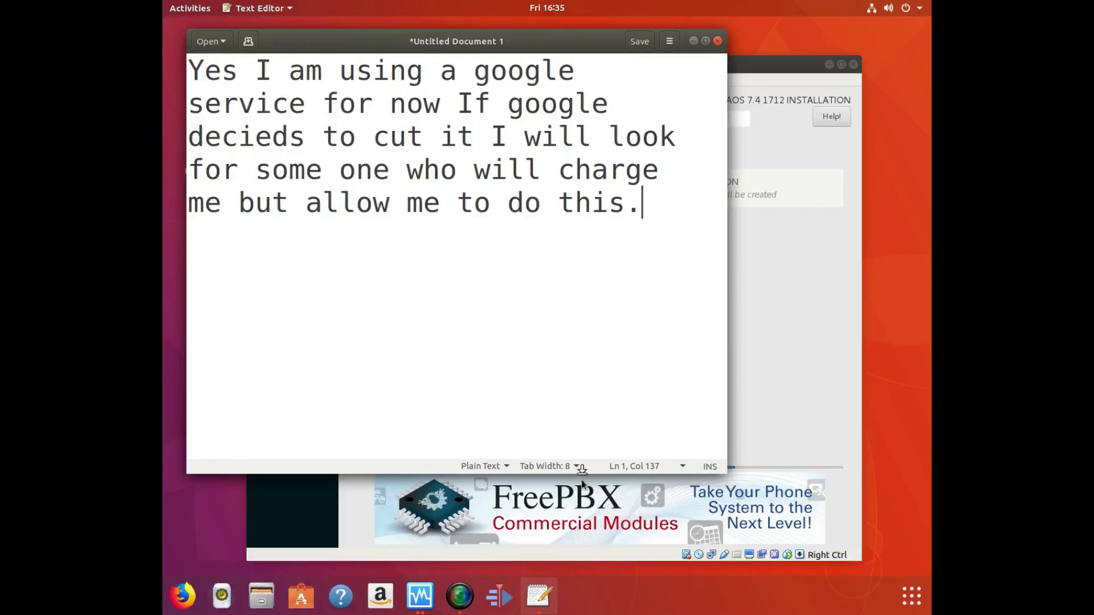
pyautogui.press('BackSpace')
pyautogui.press('BackSpace')
pyautogui.press('BackSpace')
pyautogui.press('BackSpace')
pyautogui.press('BackSpace')
pyautogui.press('BackSpace')
pyautogui.press('BackSpace')
pyautogui.press('BackSpace')
pyautogui.press('BackSpace')
pyautogui.press('BackSpace')
pyautogui.press('BackSpace')
pyautogui.press('BackSpace')
pyautogui.press('BackSpace')
pyautogui.press('BackSpace')
pyautogui.press('BackSpace')
pyautogui.press('BackSpace')
pyautogui.press('BackSpace')
pyautogui.press('BackSpace')
pyautogui.press('BackSpace')
pyautogui.press('BackSpace')
pyautogui.press('BackSpace')
pyautogui.press('BackSpace')
pyautogui.press('BackSpace')
pyautogui.press('BackSpace')
pyautogui.press('BackSpace')
pyautogui.press('BackSpace')
pyautogui.press('BackSpace')
pyautogui.press('BackSpace')
pyautogui.press('BackSpace')
pyautogui.press('BackSpace')
pyautogui.press('BackSpace')
pyautogui.press('BackSpace')
pyautogui.press('BackSpace')
pyautogui.press('BackSpace')
pyautogui.press('BackSpace')
pyautogui.press('BackSpace')
pyautogui.press('BackSpace')
pyautogui.press('BackSpace')
pyautogui.press('BackSpace')
pyautogui.press('BackSpace')
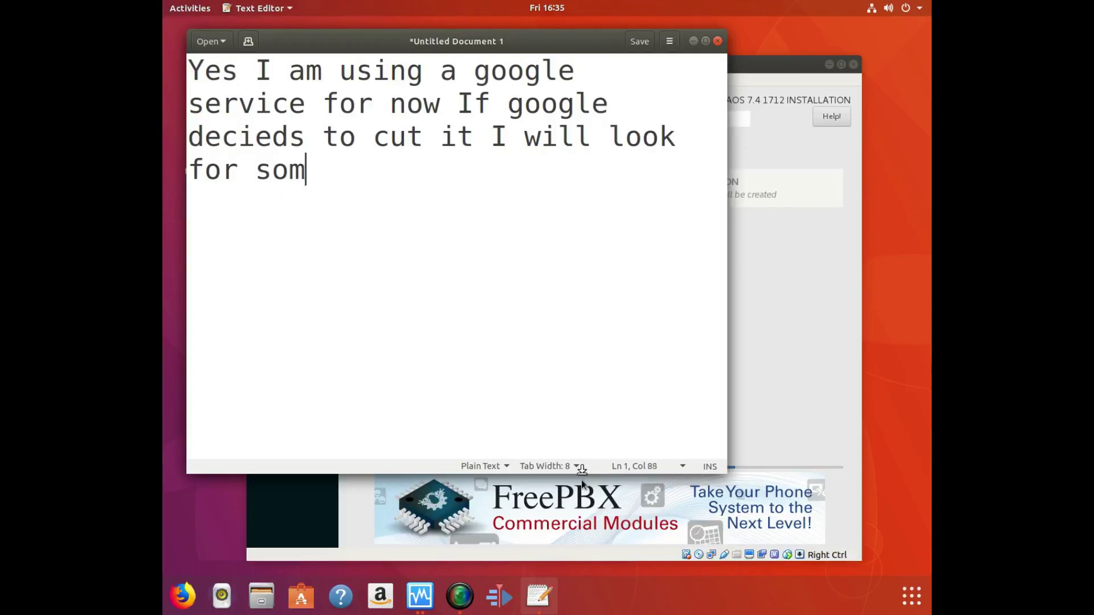
pyautogui.press('BackSpace')
pyautogui.press('BackSpace')
pyautogui.press('BackSpace')
pyautogui.press('BackSpace')
pyautogui.press('BackSpace')
pyautogui.press('BackSpace')
pyautogui.press('BackSpace')
pyautogui.press('BackSpace')
pyautogui.press('BackSpace')
pyautogui.press('BackSpace')
pyautogui.press('BackSpace')
pyautogui.press('BackSpace')
pyautogui.press('BackSpace')
pyautogui.press('BackSpace')
pyautogui.press('BackSpace')
pyautogui.press('BackSpace')
pyautogui.press('BackSpace')
pyautogui.press('BackSpace')
pyautogui.press('BackSpace')
pyautogui.press('BackSpace')
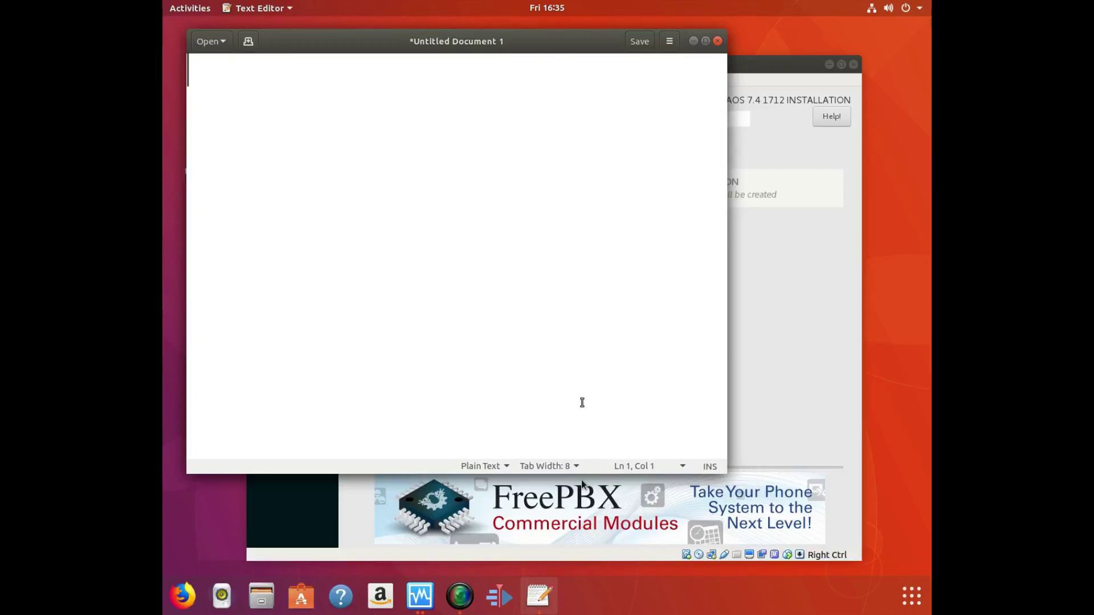
pyautogui.click(765, 64)
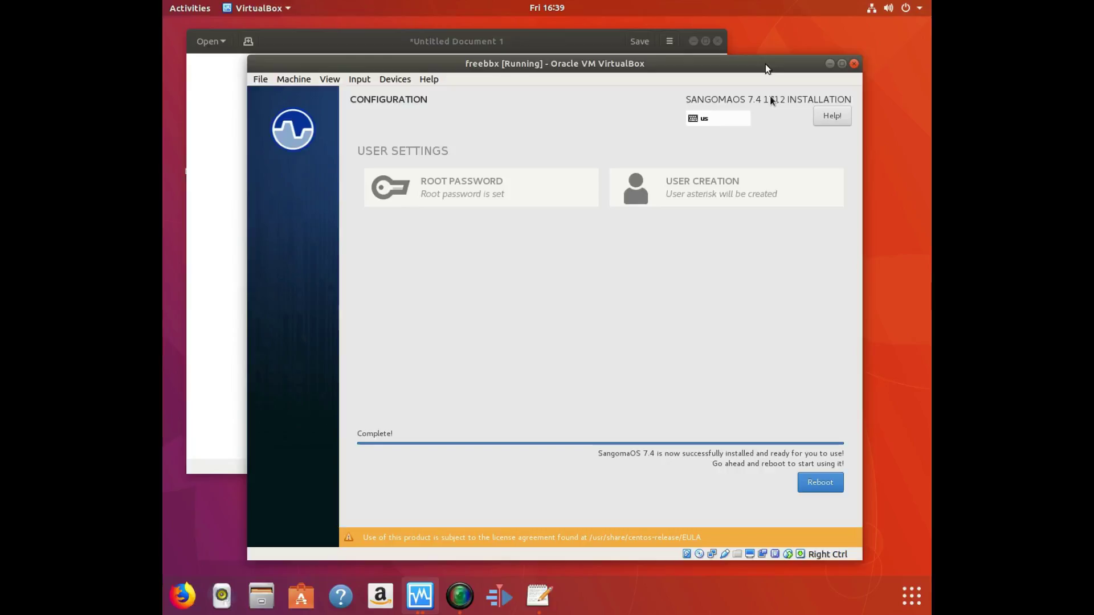
# Reboot the freshly installed freebbx system from the installer's completion screen.
pyautogui.click(812, 482)
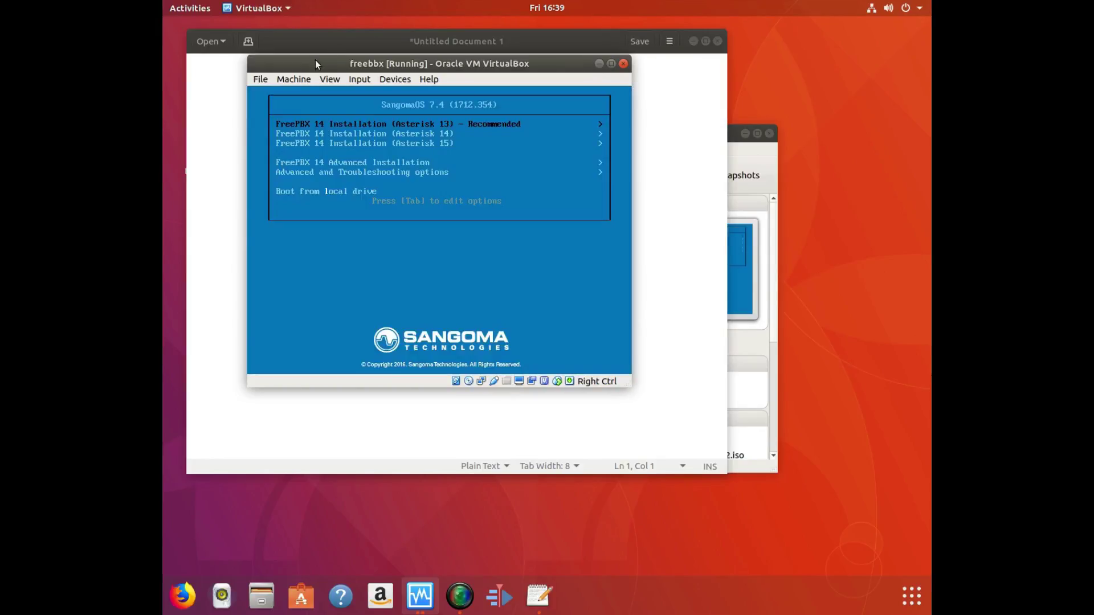
pyautogui.click(294, 79)
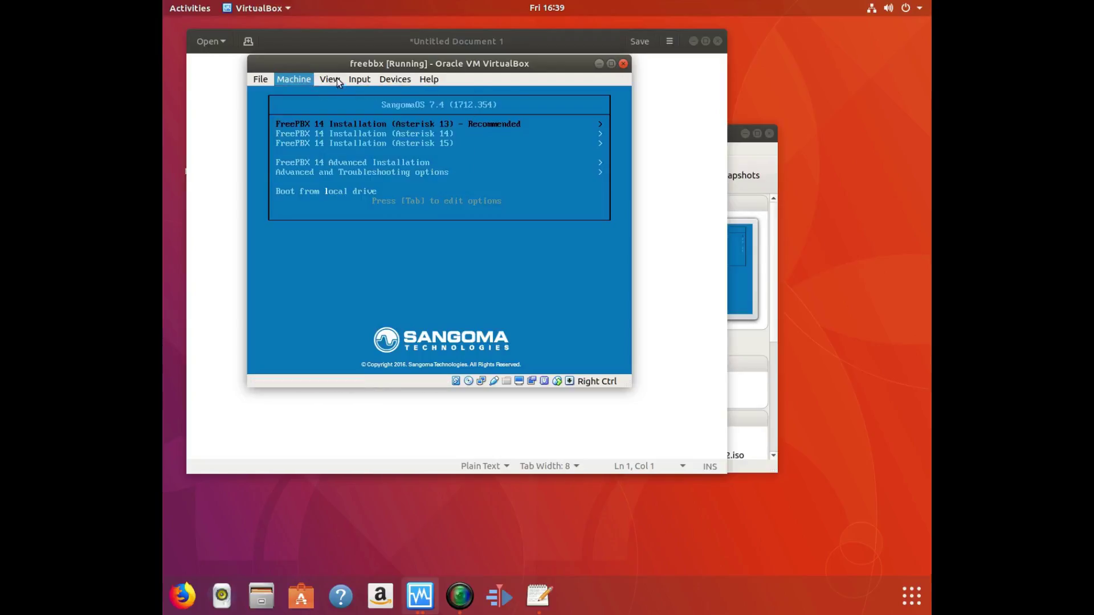
# Eject the SNG7-FPBX installer ISO from the optical drive with Force Unmount.
pyautogui.moveTo(334, 80)
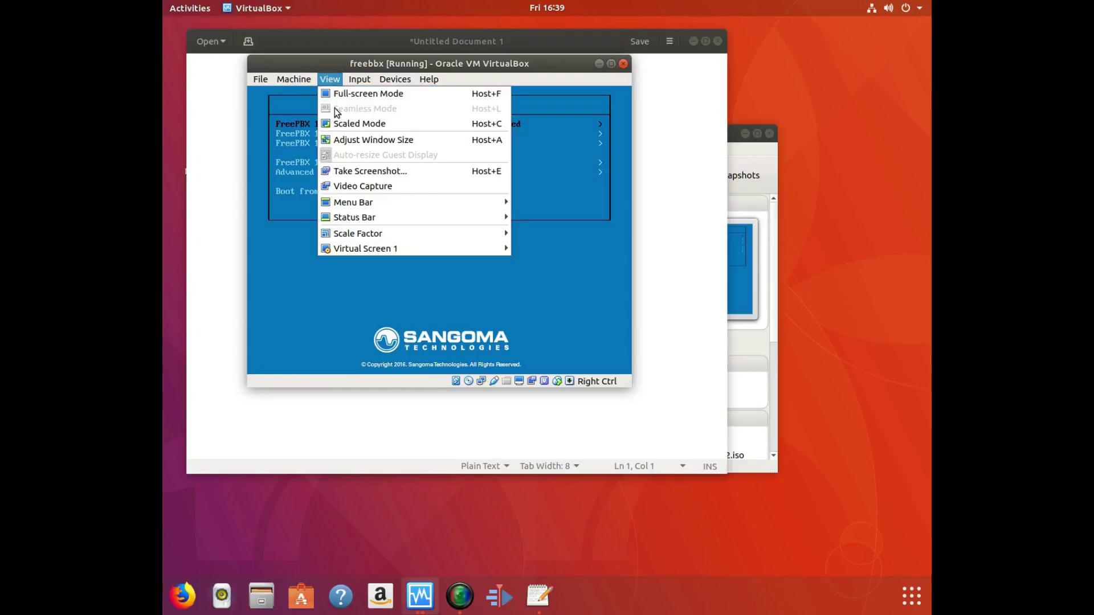
pyautogui.moveTo(392, 77)
pyautogui.moveTo(389, 97)
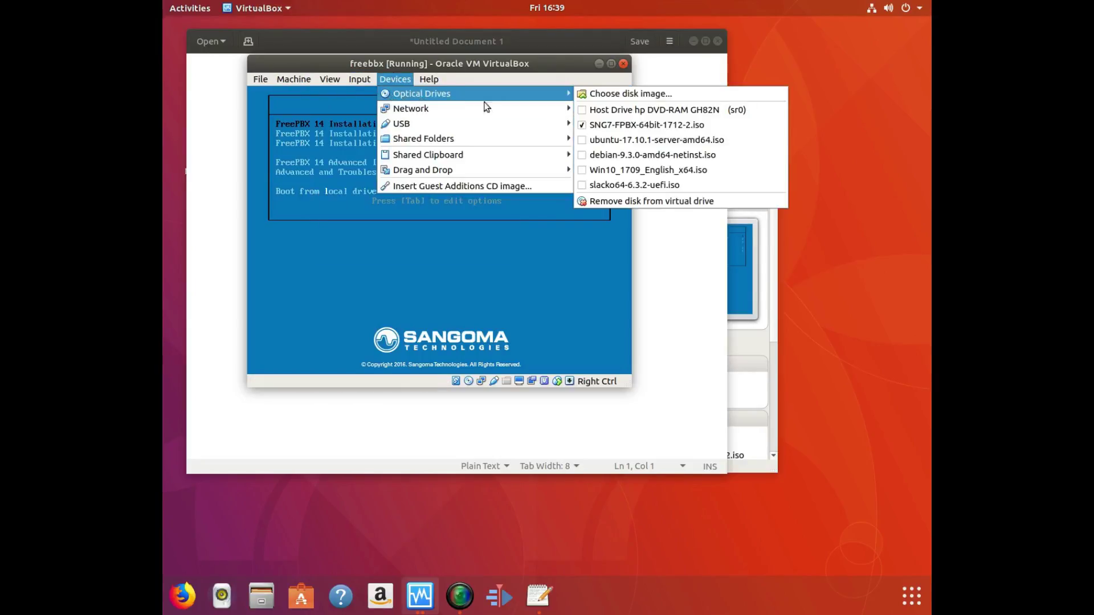
pyautogui.click(592, 124)
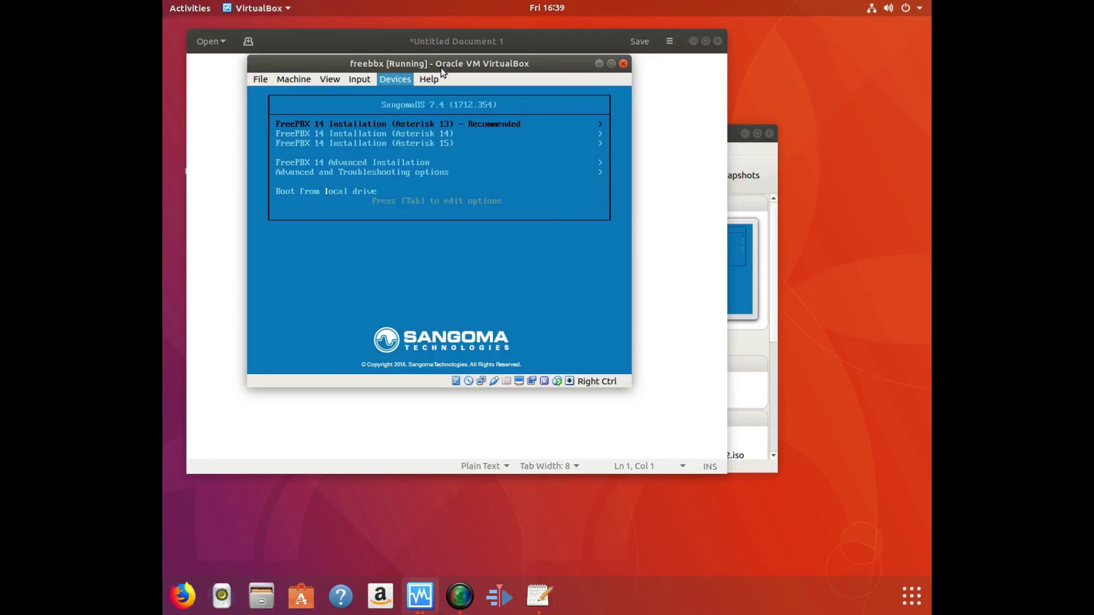
pyautogui.click(465, 277)
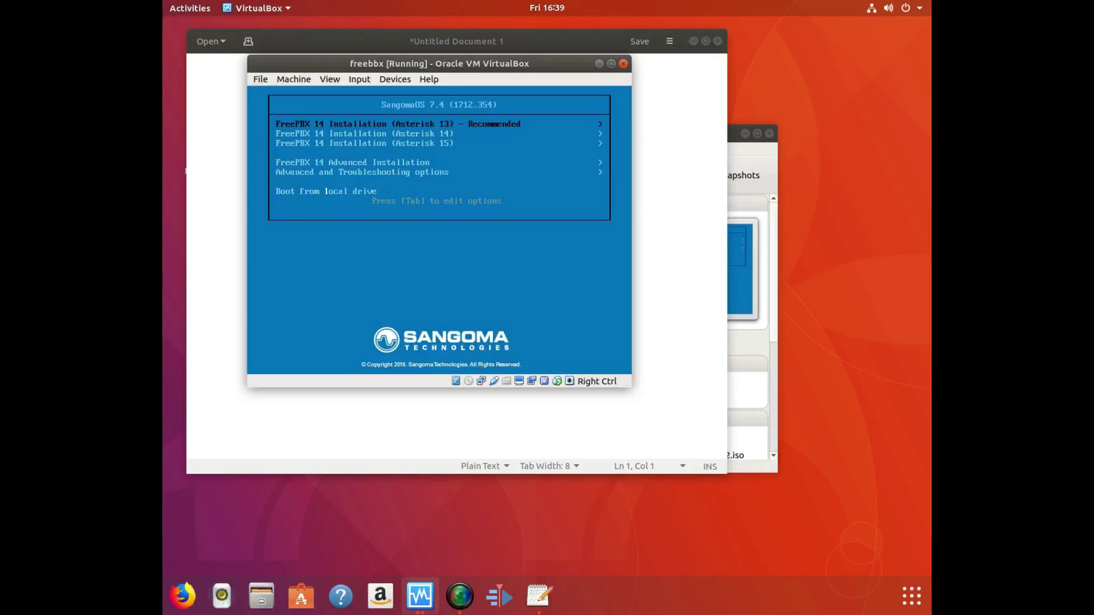
# Reset the freebbx machine and boot it straight into Sangoma Linux 7.
pyautogui.click(261, 80)
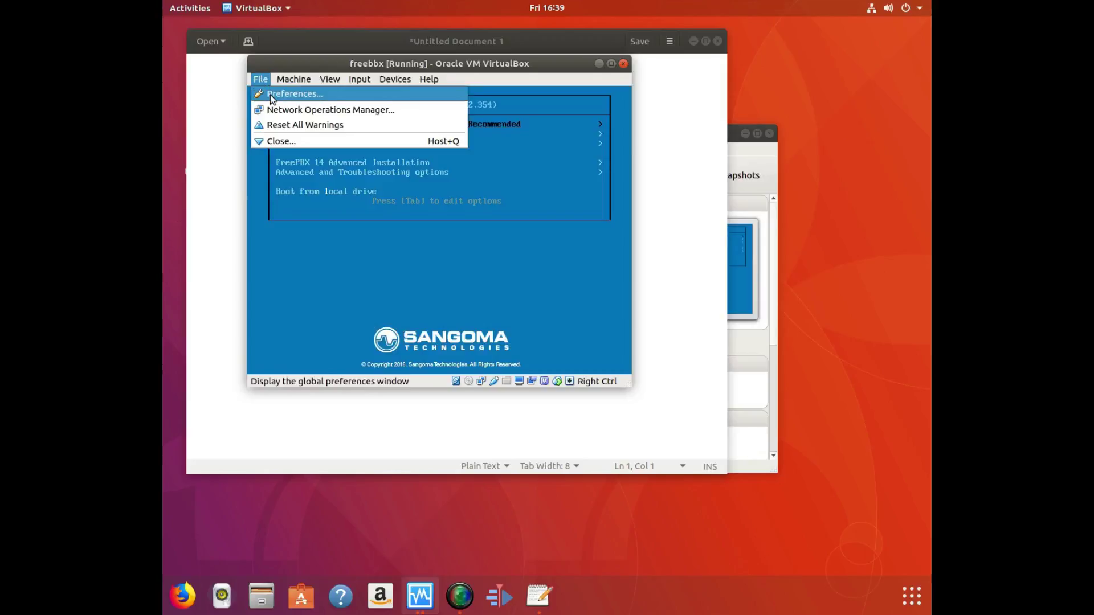
pyautogui.moveTo(302, 80)
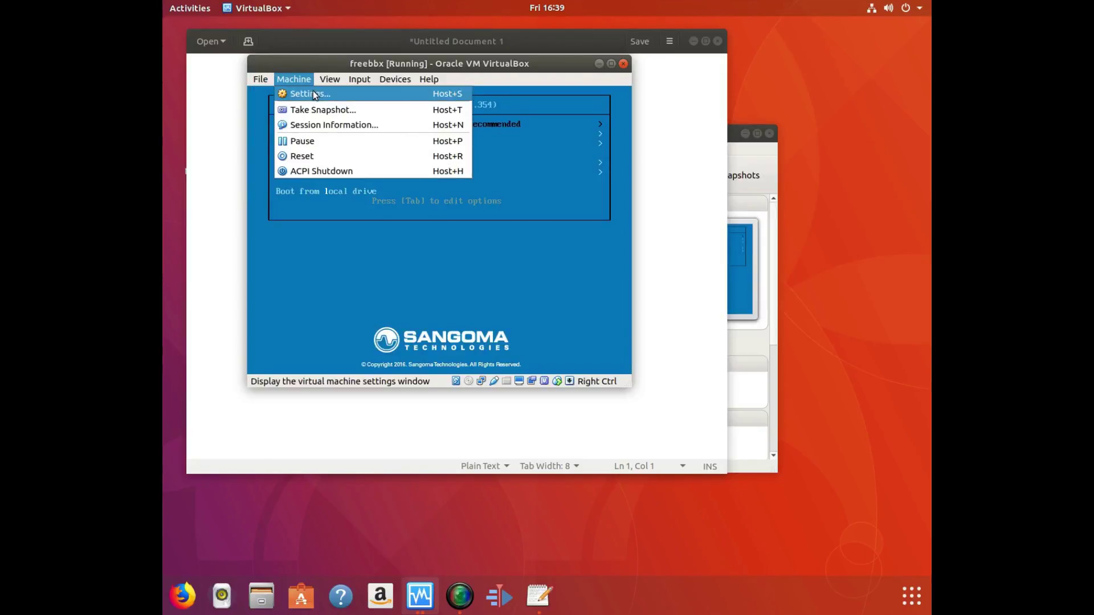
pyautogui.click(318, 157)
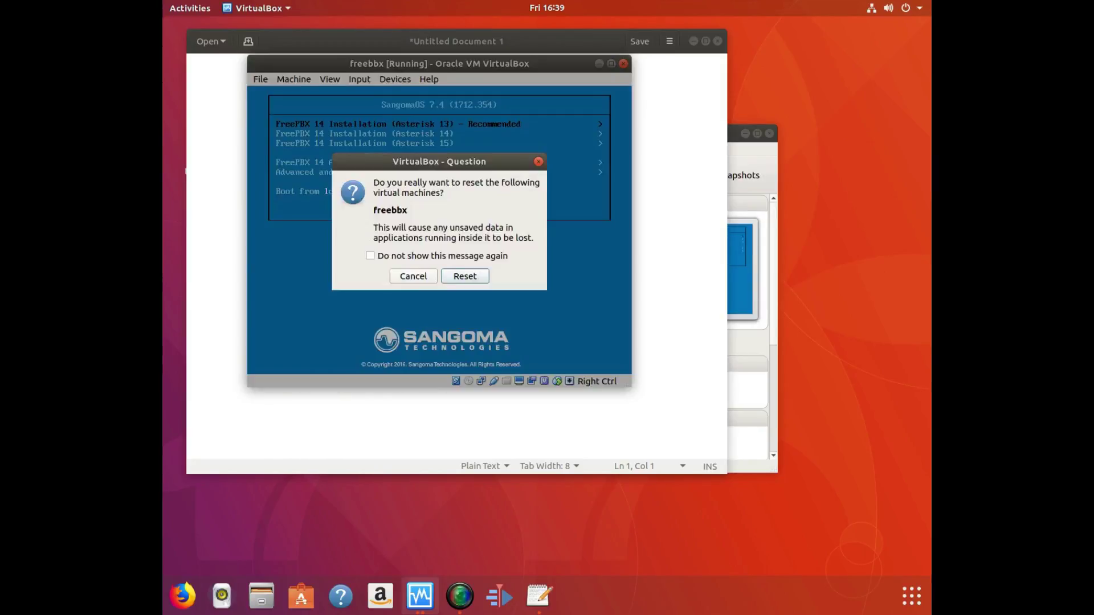
pyautogui.click(464, 276)
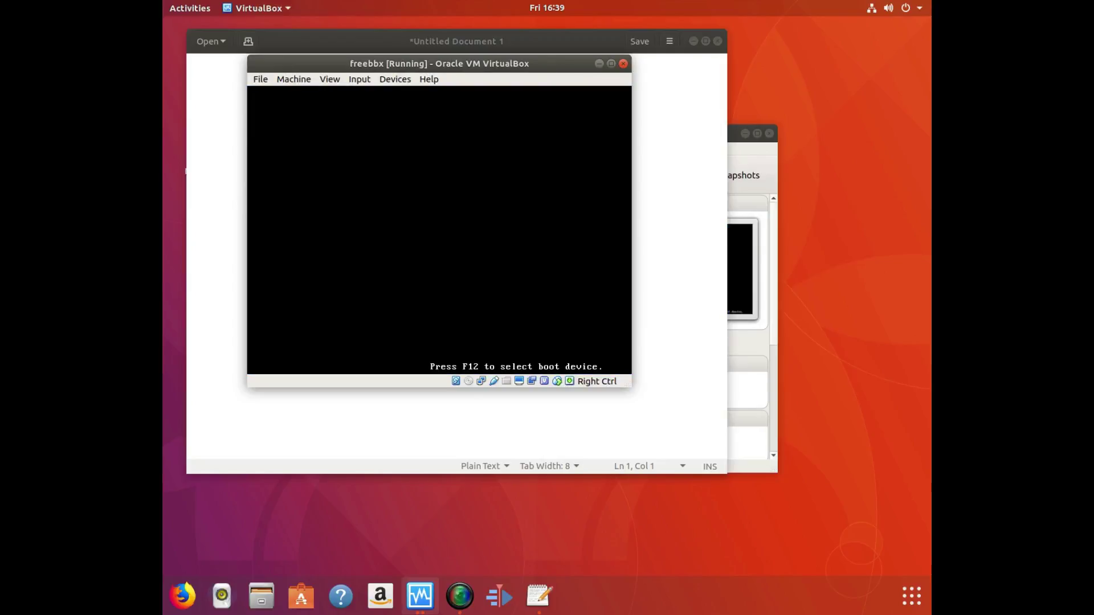
pyautogui.press('Return')
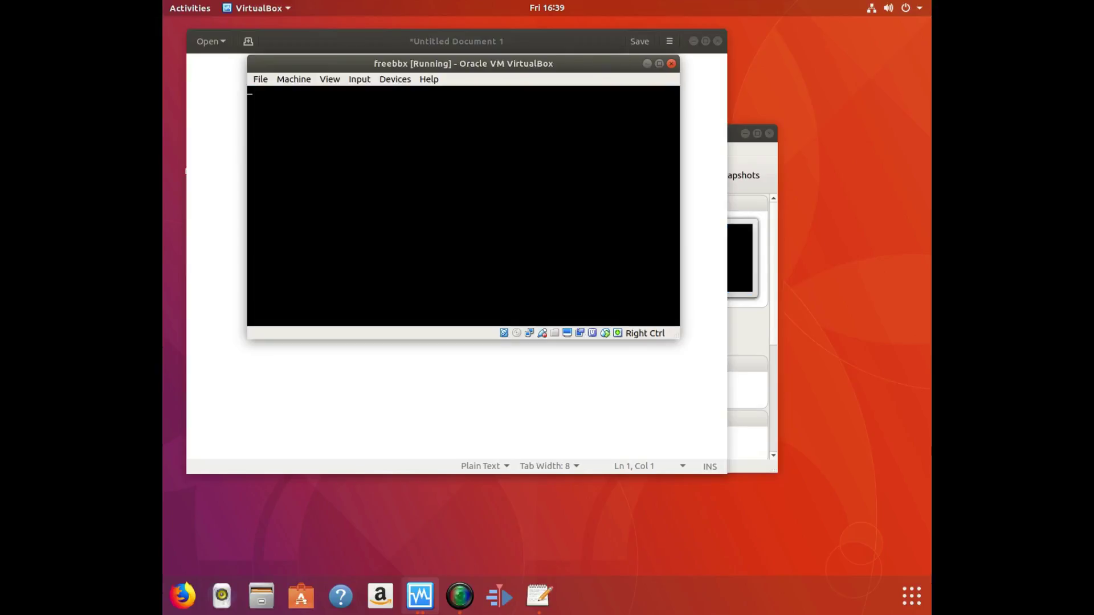
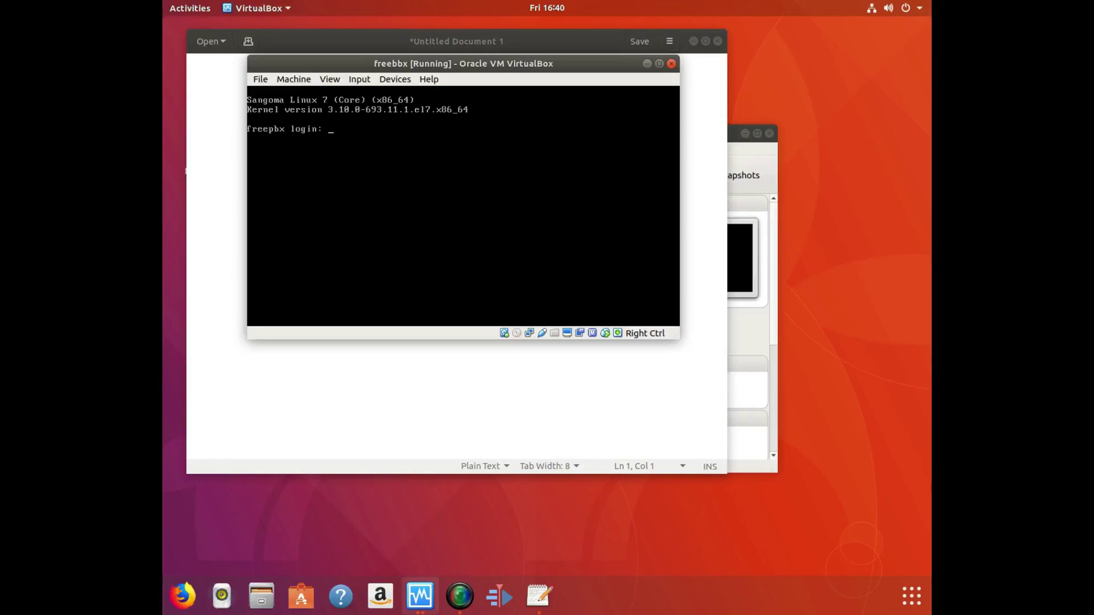
# Log into the freepbx VM console as root to reveal its 10.10.10.30 address and activation notice.
pyautogui.write('root')
pyautogui.press('Return')
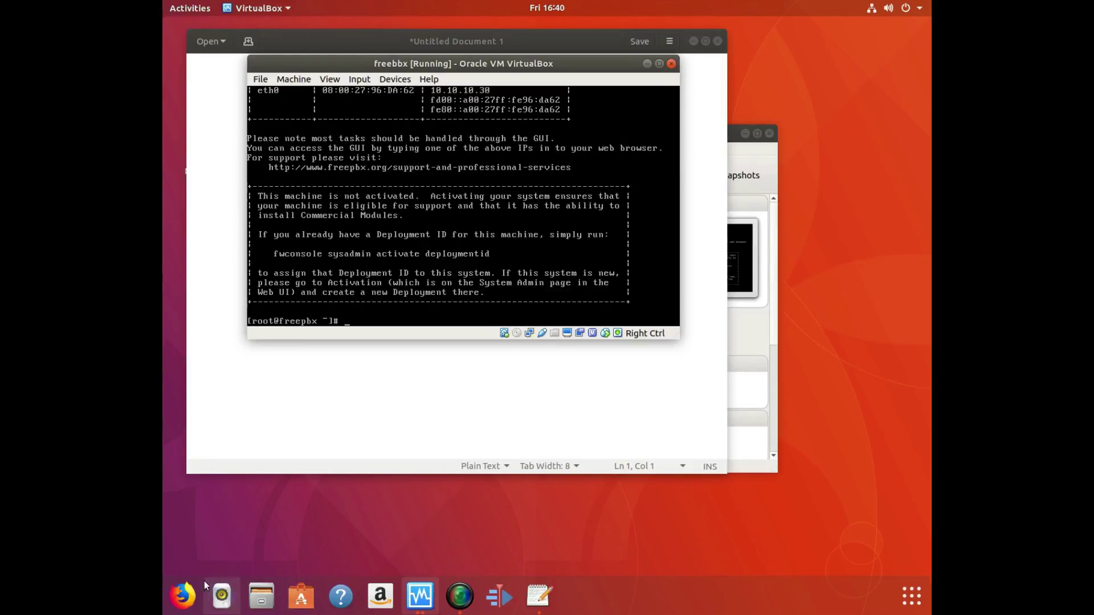
pyautogui.click(182, 596)
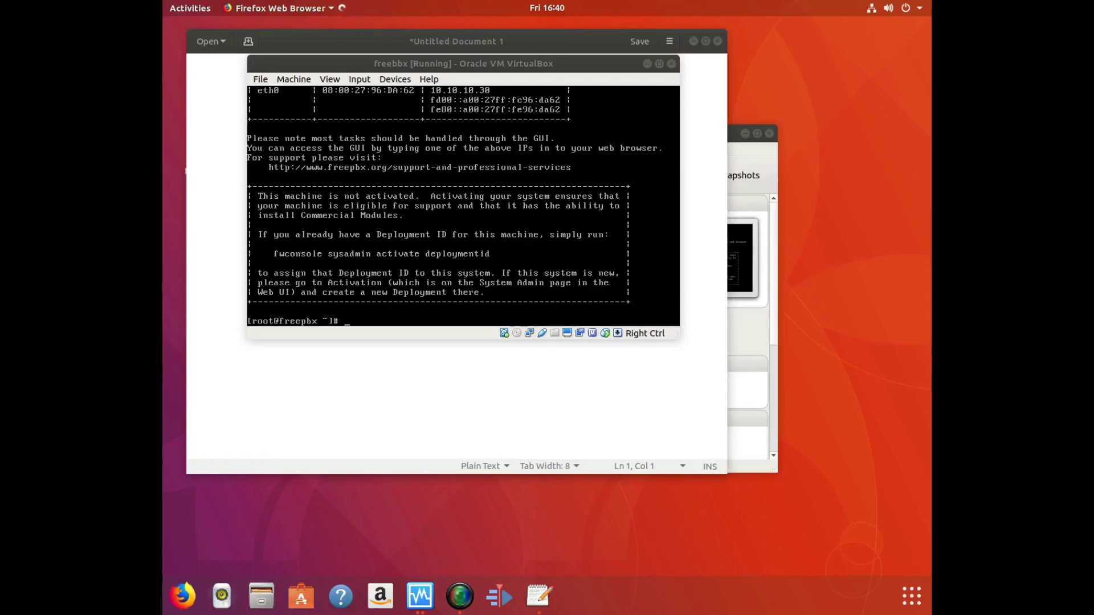
# Write '10.10.10.30 is my New FREE PBX Server' in the blank Text Editor document.
pyautogui.click(648, 63)
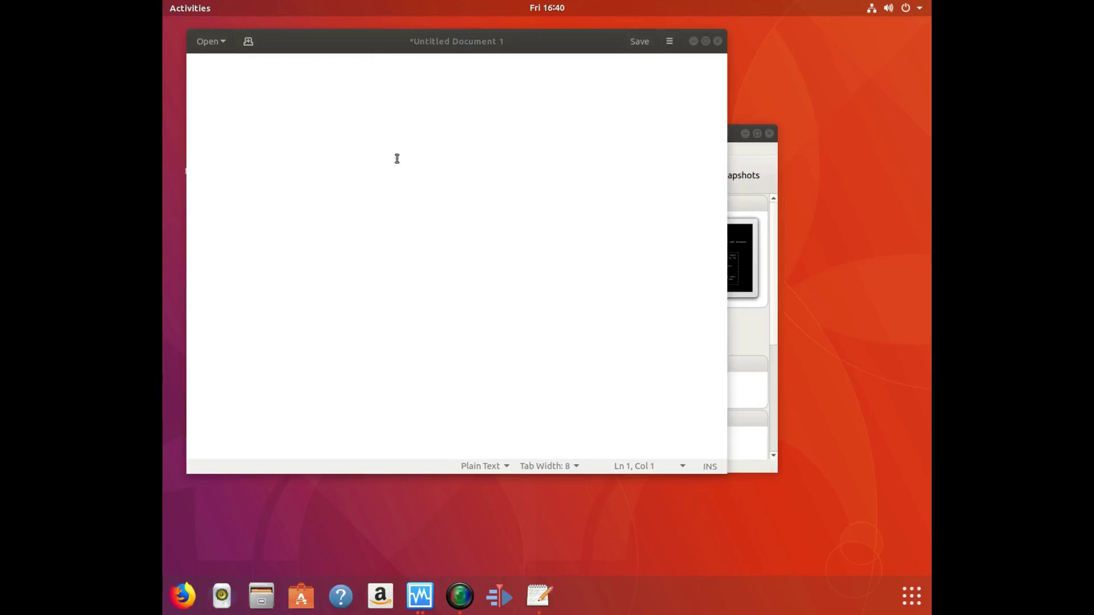
pyautogui.click(438, 360)
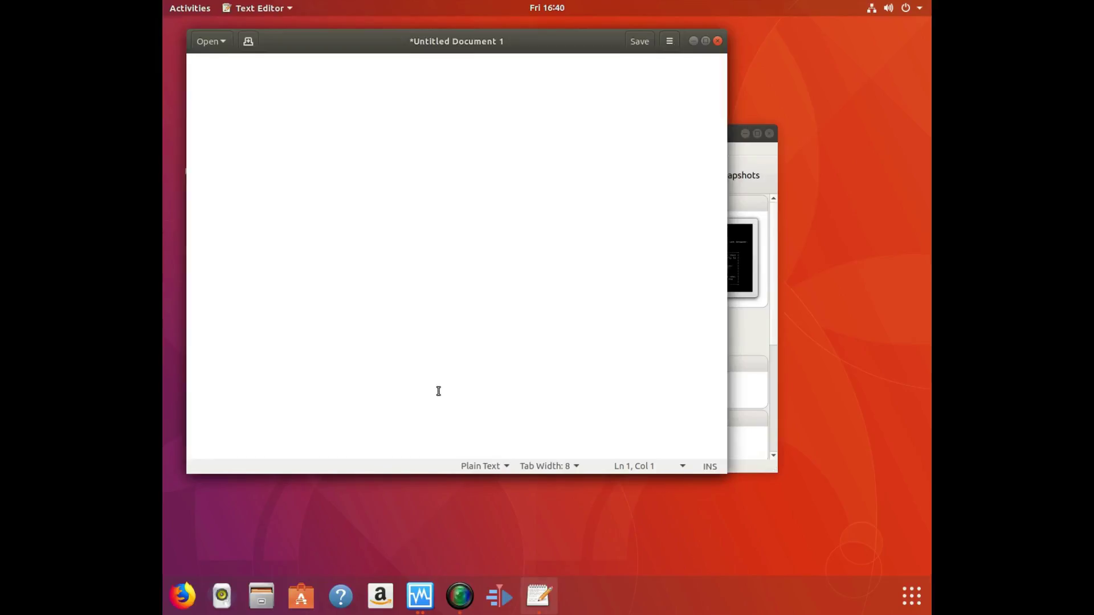
pyautogui.write('10.10')
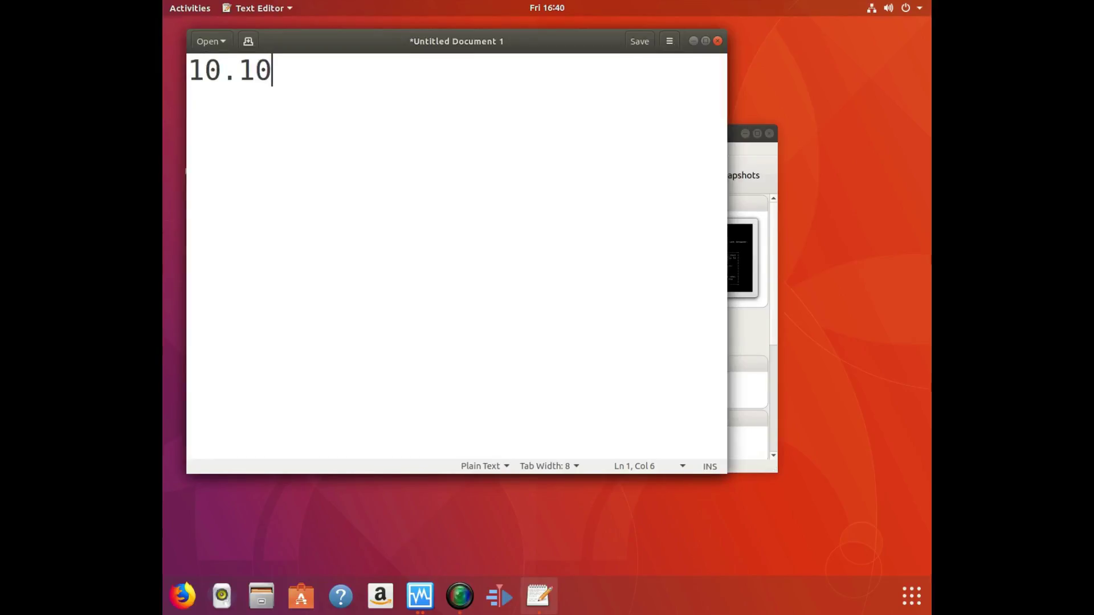
pyautogui.write('.10.30')
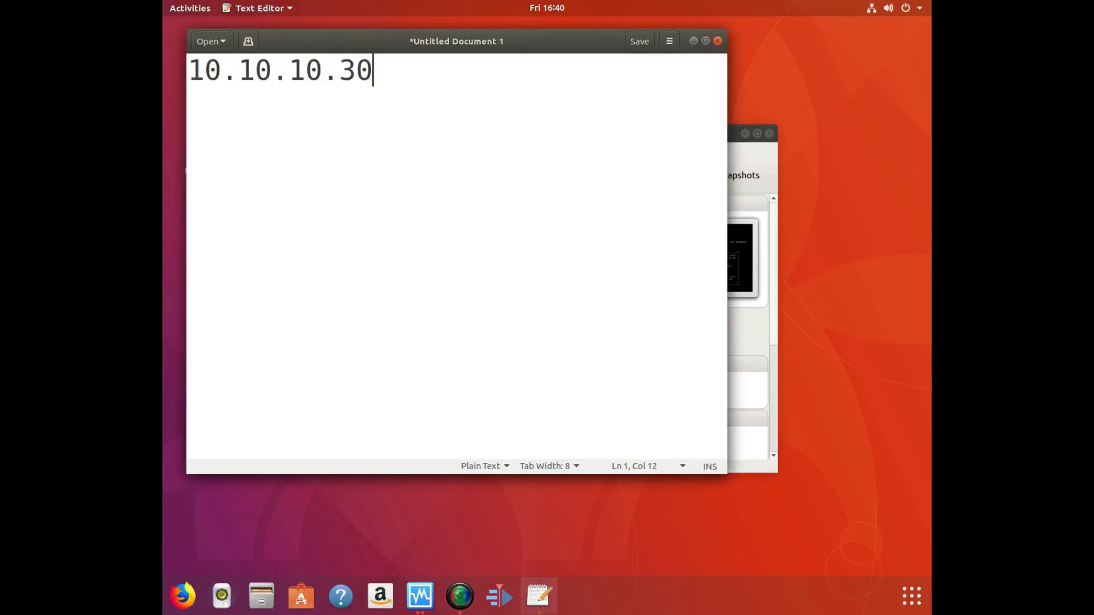
pyautogui.write(' i')
pyautogui.write('s the')
pyautogui.press('BackSpace')
pyautogui.press('BackSpace')
pyautogui.press('BackSpace')
pyautogui.write('m')
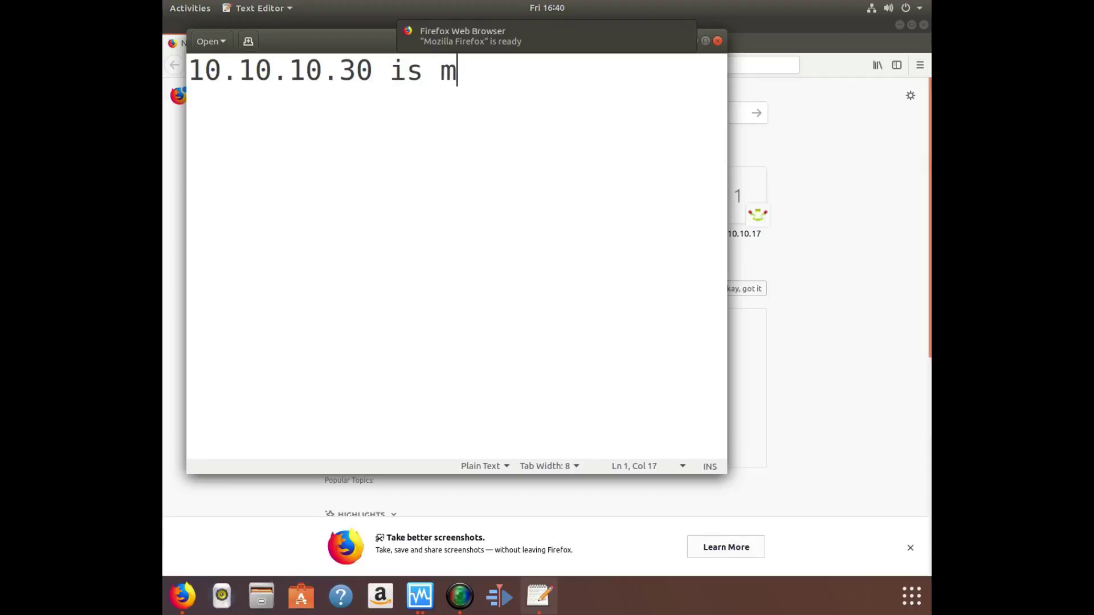
pyautogui.write('y N')
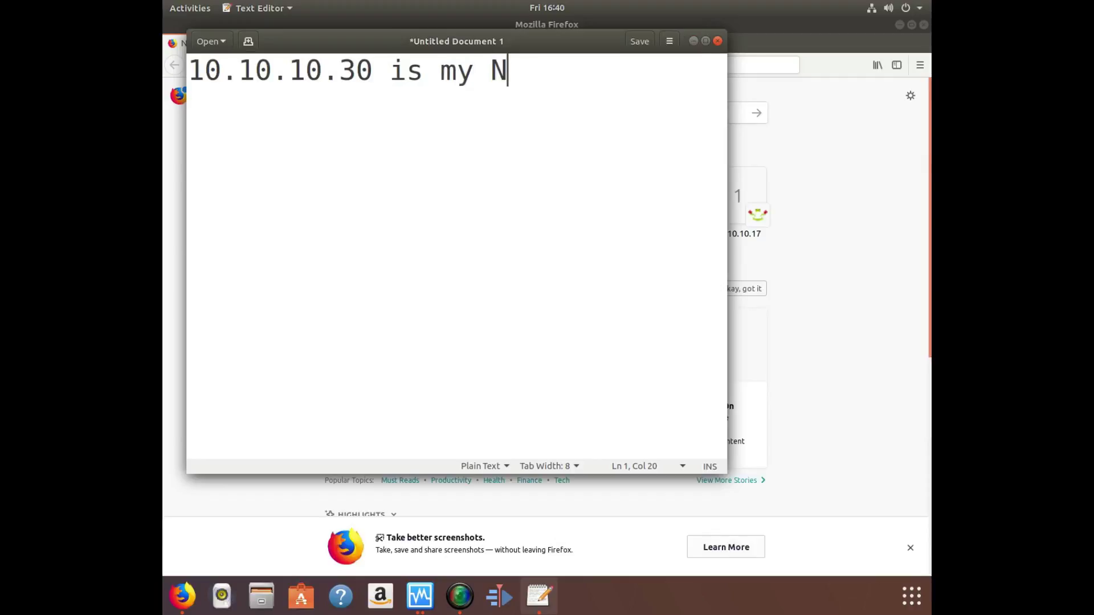
pyautogui.write('ew FREE B')
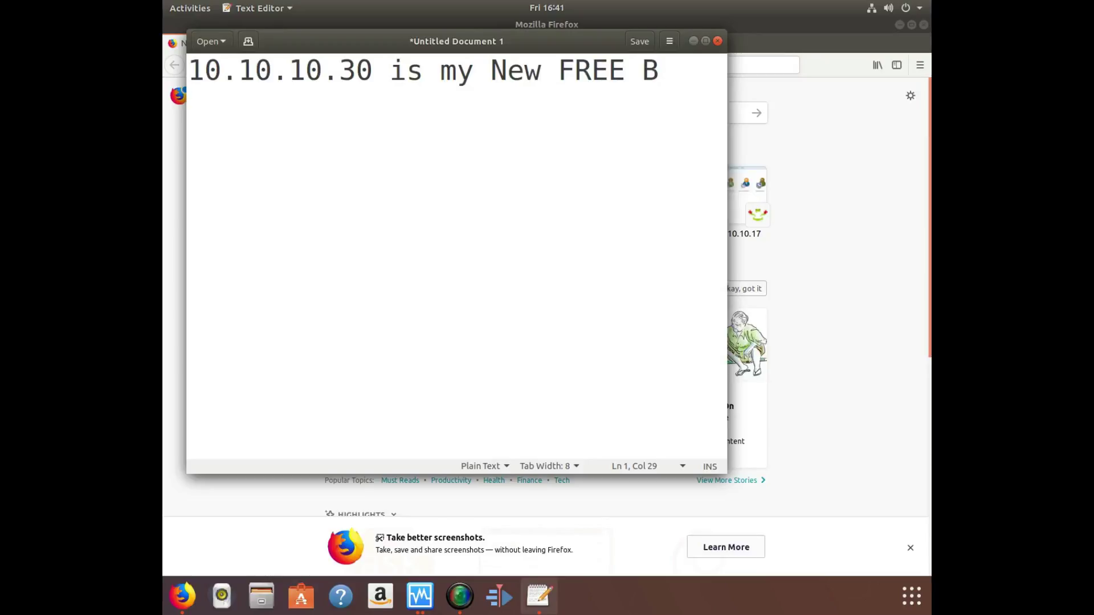
pyautogui.press('BackSpace')
pyautogui.write('PBX Server')
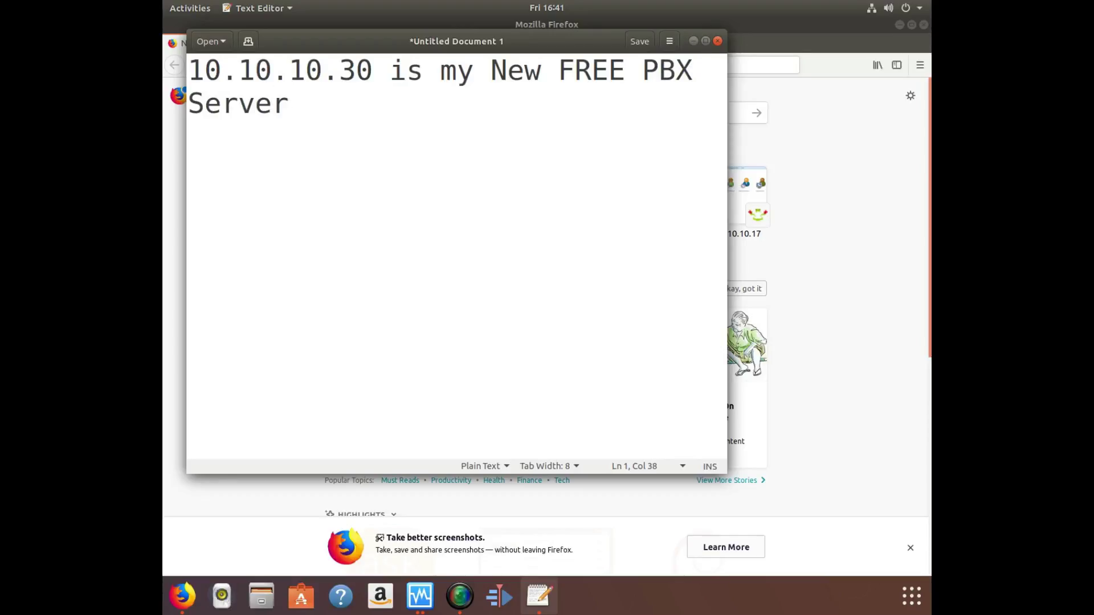
pyautogui.hotkey('alt', 'Tab')
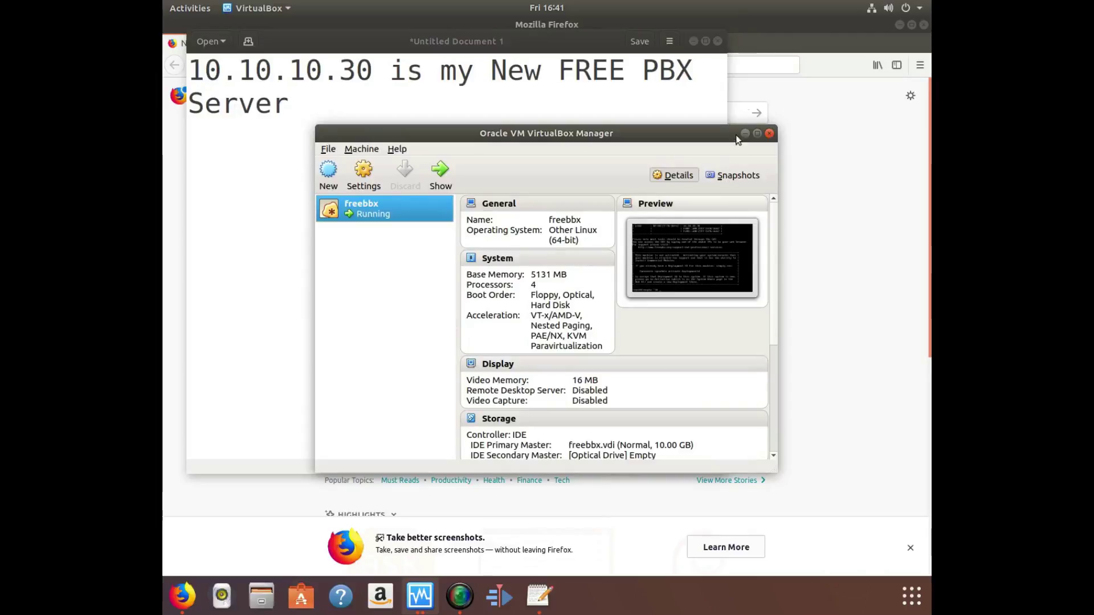
# Load the FreePBX web interface at 10.10.10.30 in Firefox.
pyautogui.click(758, 68)
pyautogui.write('10.10.10.')
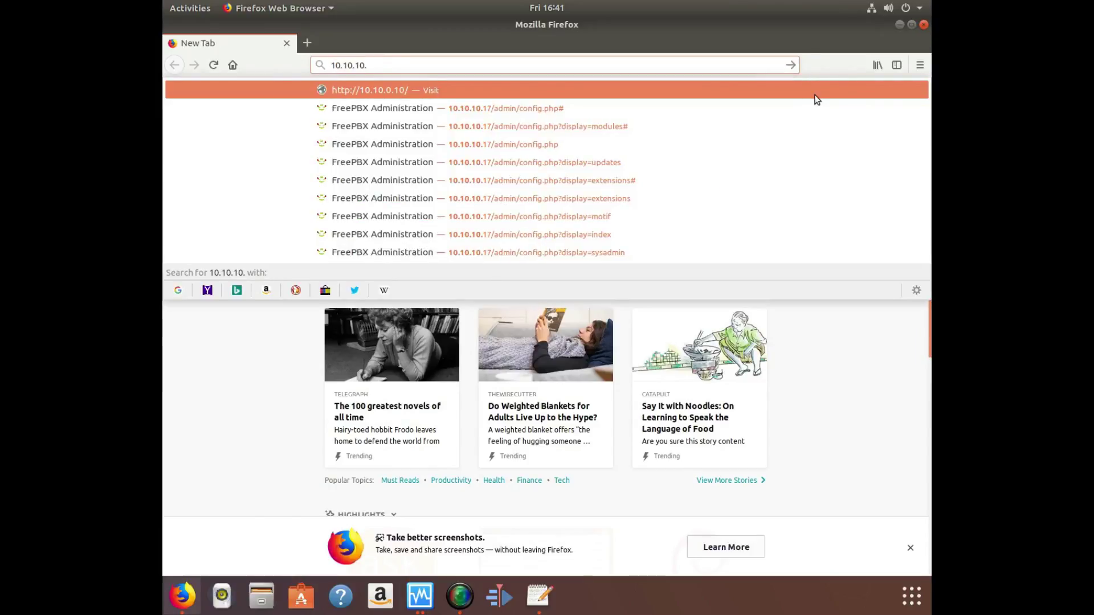
pyautogui.write('30')
pyautogui.press('Return')
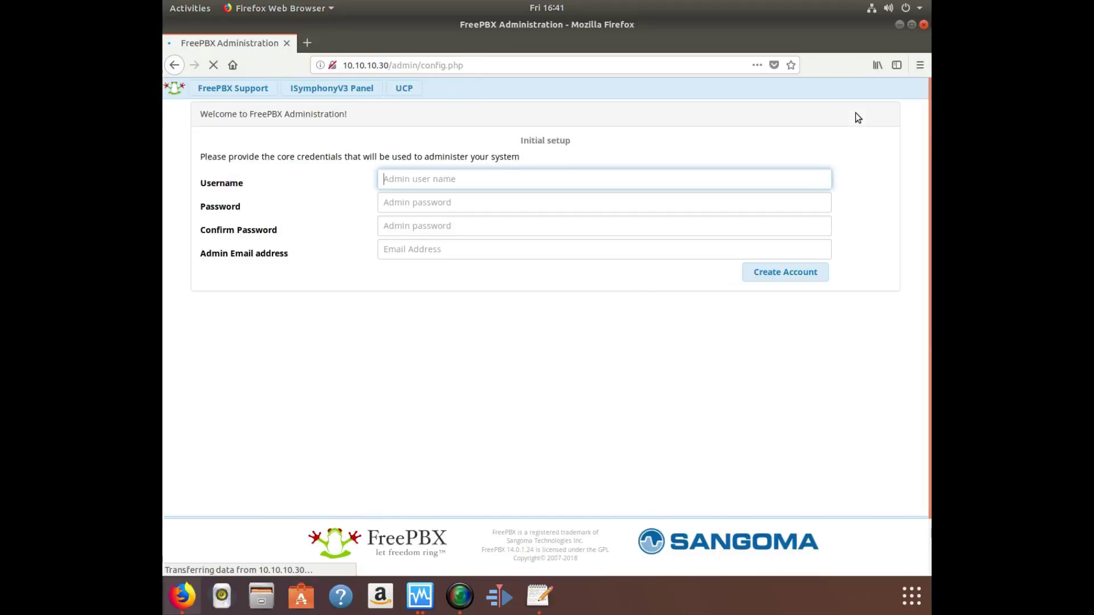
# Create the initial admin account with username, password twice and admin e-mail, declining browser password saving.
pyautogui.write('curtis')
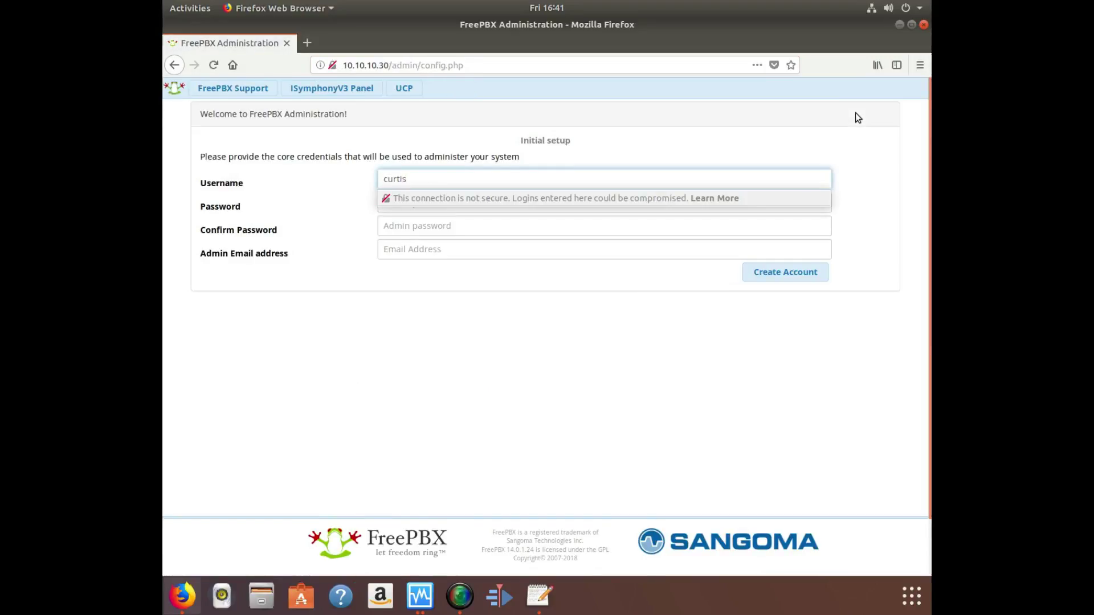
pyautogui.press('Tab')
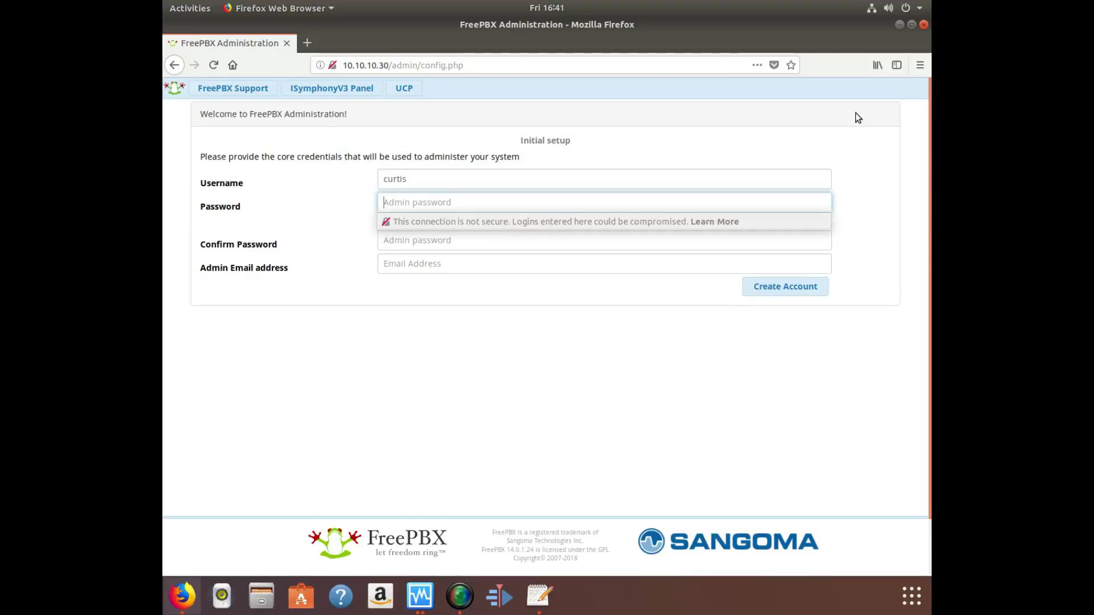
pyautogui.write('•••••••••')
pyautogui.press('Tab')
pyautogui.write('•••••••••')
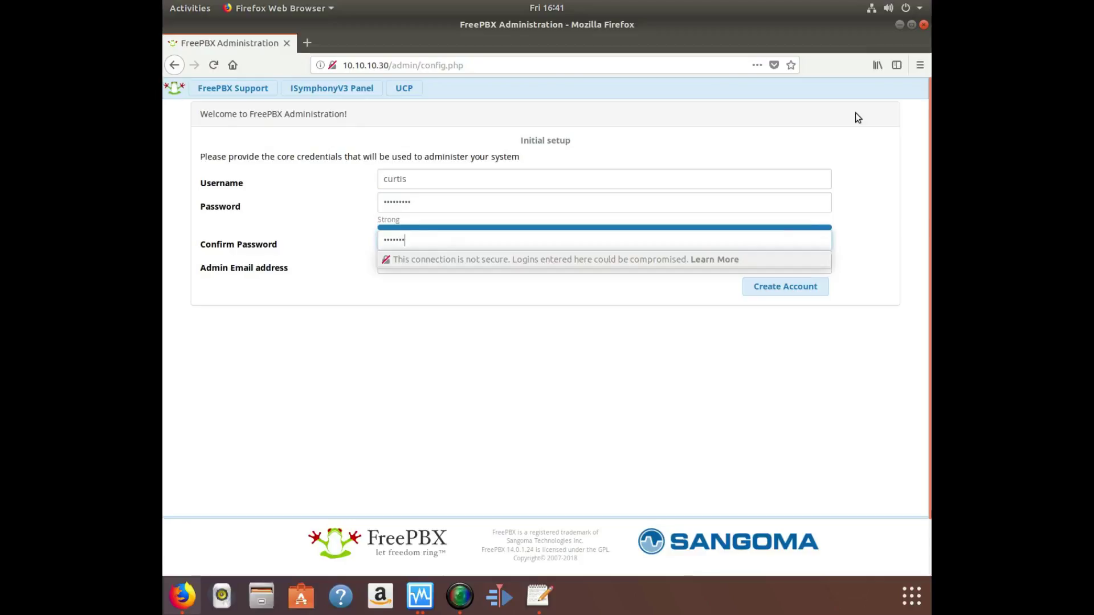
pyautogui.press('Tab')
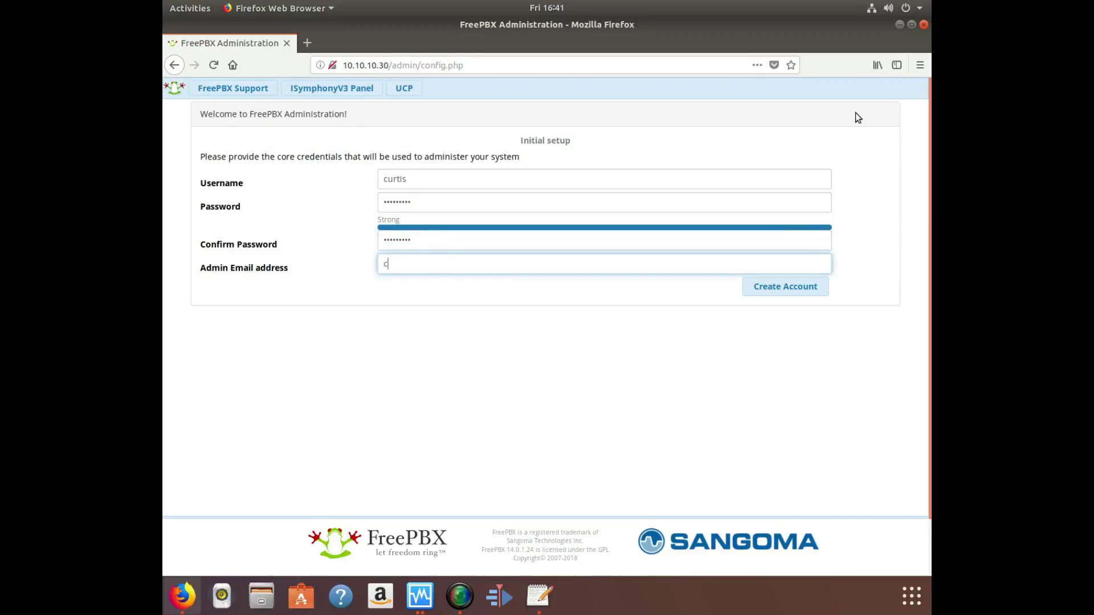
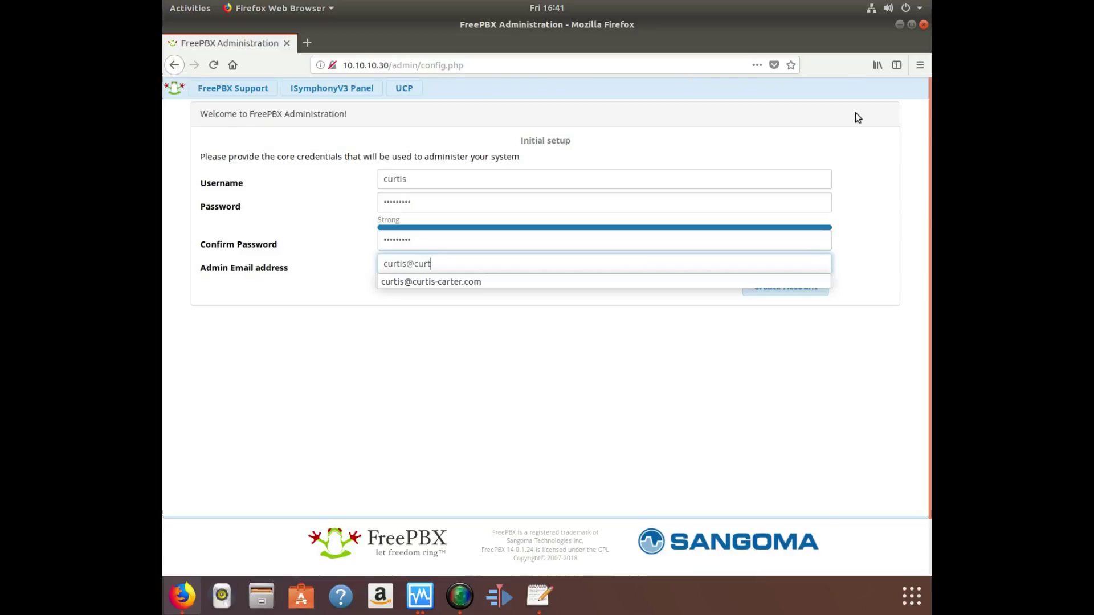
pyautogui.press('Down')
pyautogui.press('Return')
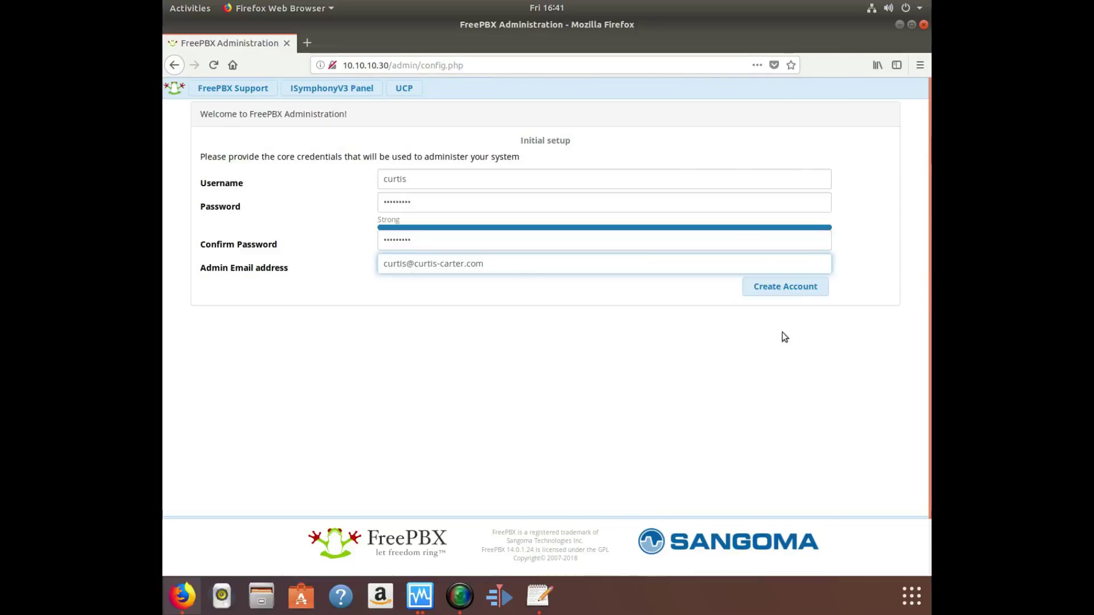
pyautogui.click(789, 288)
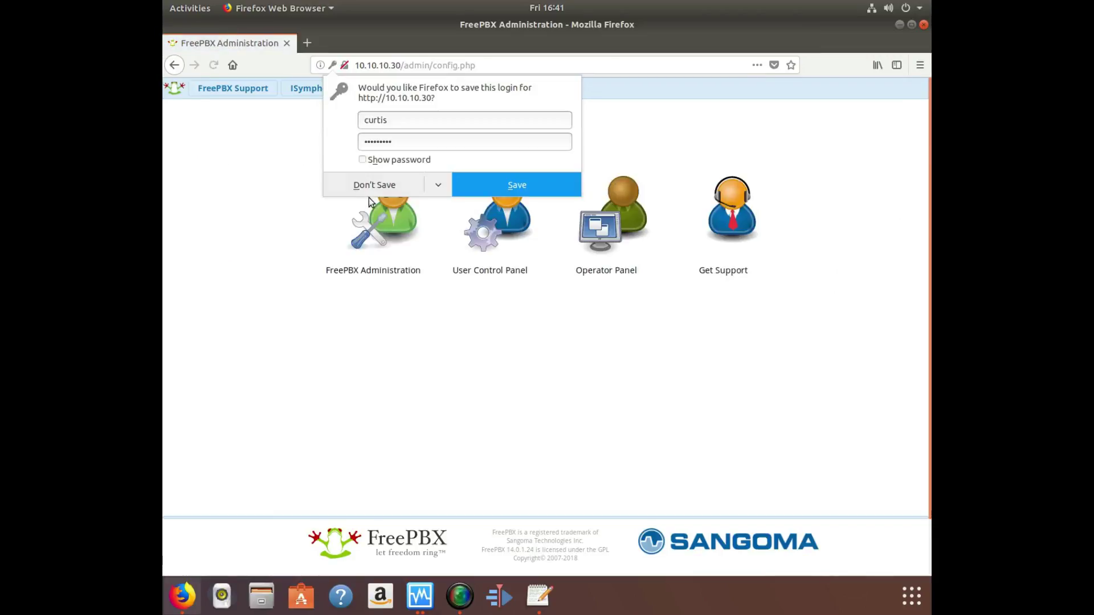
pyautogui.click(372, 189)
# Sign into FreePBX Administration with the new admin credentials.
pyautogui.click(406, 230)
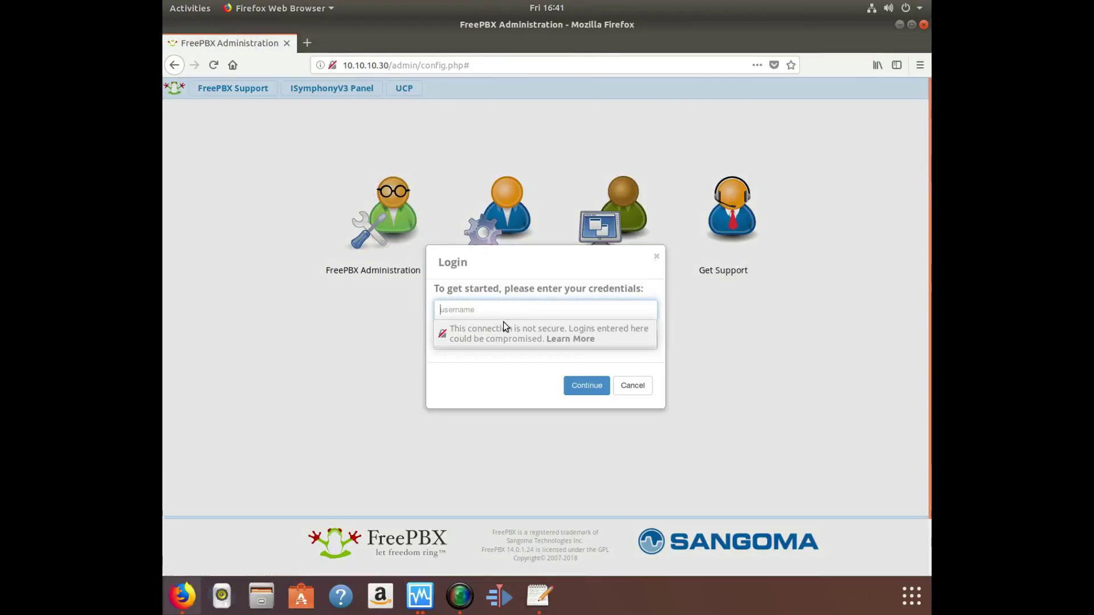
pyautogui.write('curtis')
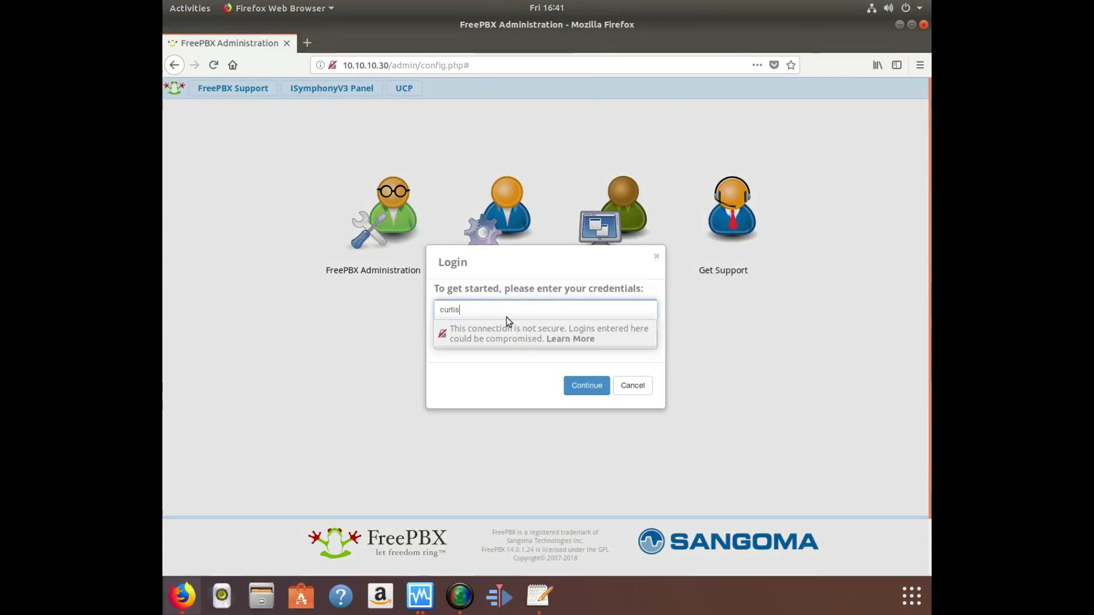
pyautogui.press('Tab')
pyautogui.write('********')
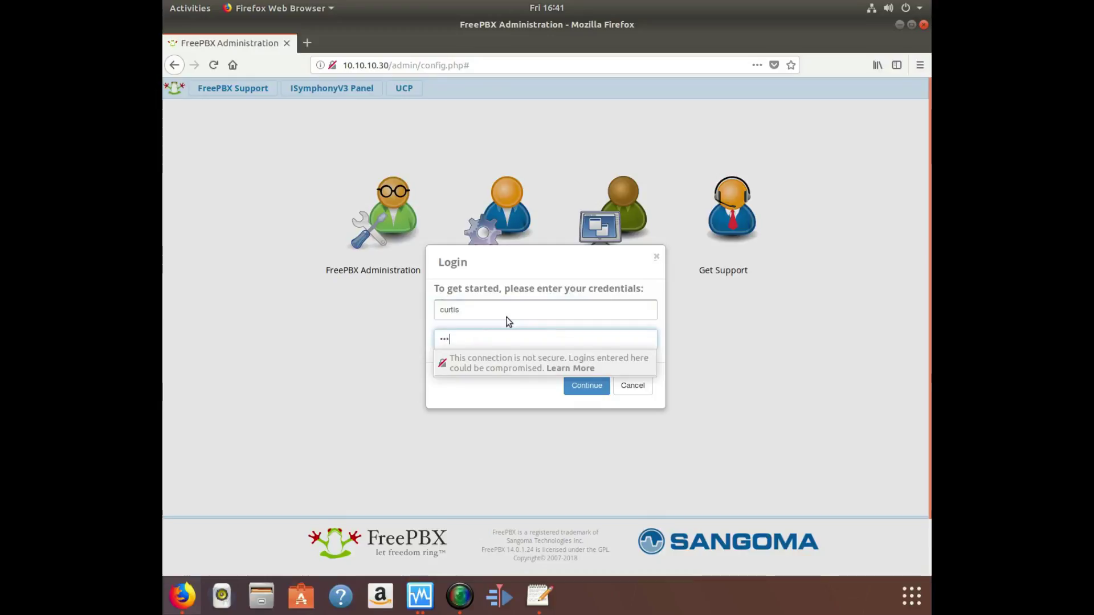
pyautogui.write('*')
pyautogui.press('Return')
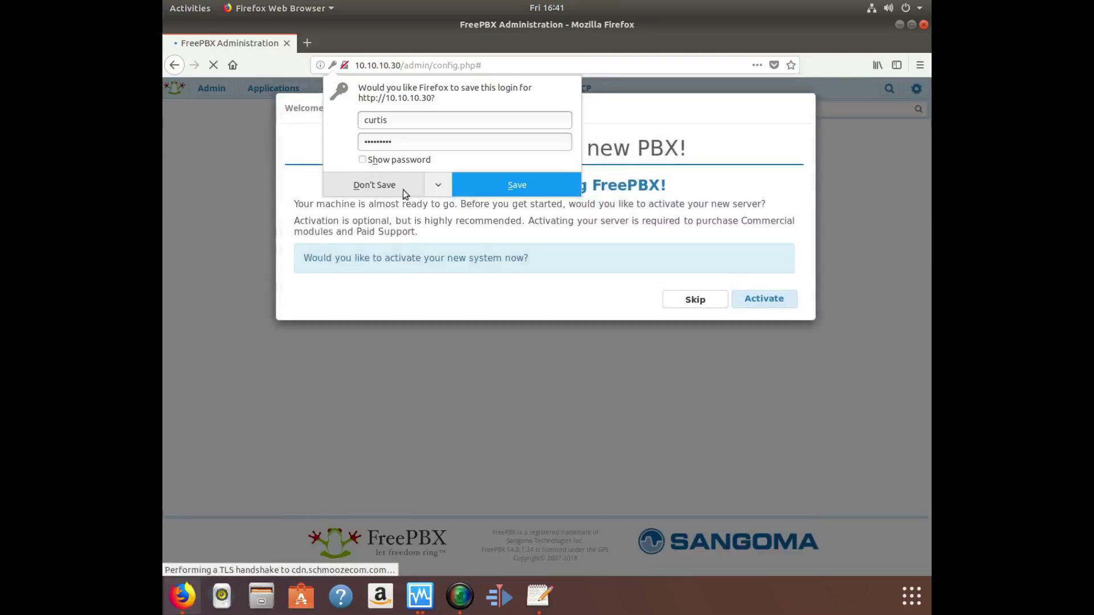
# Start activating the server and enter the portal account e-mail address.
pyautogui.click(386, 185)
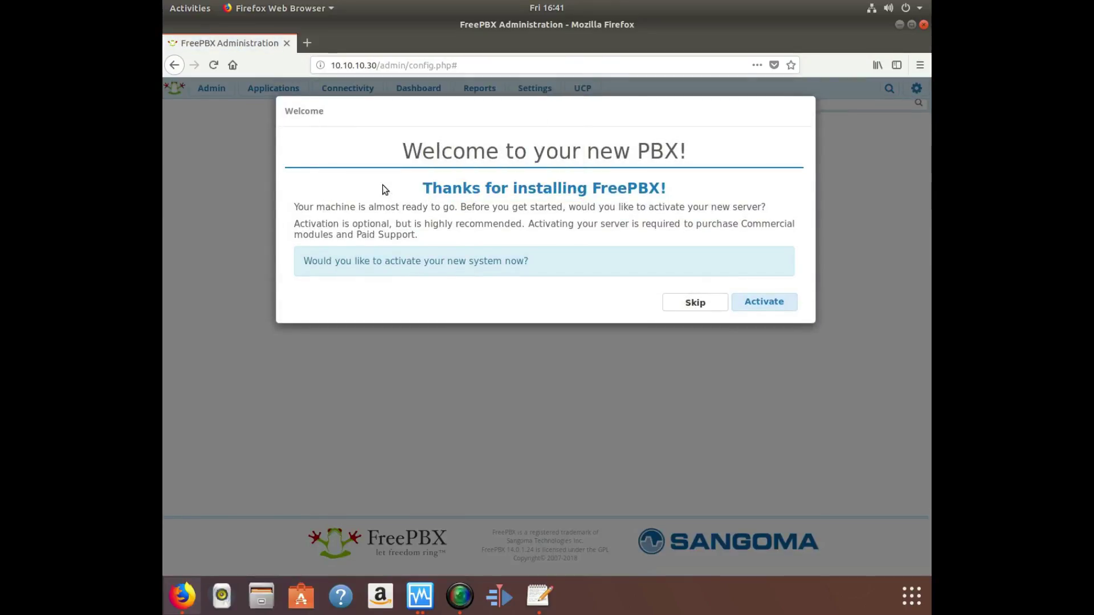
pyautogui.click(756, 301)
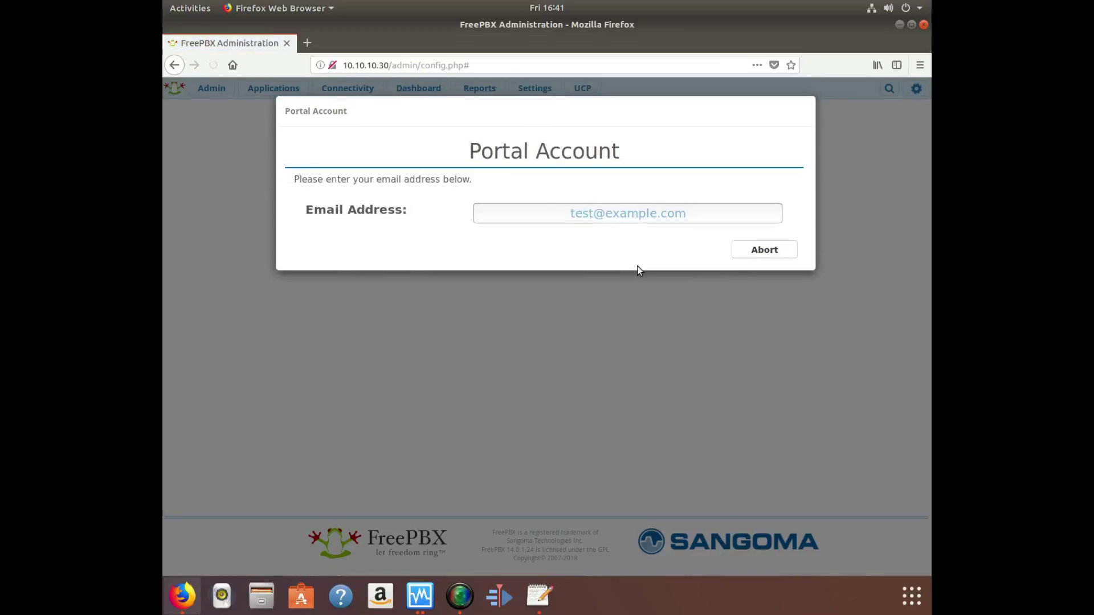
pyautogui.click(515, 216)
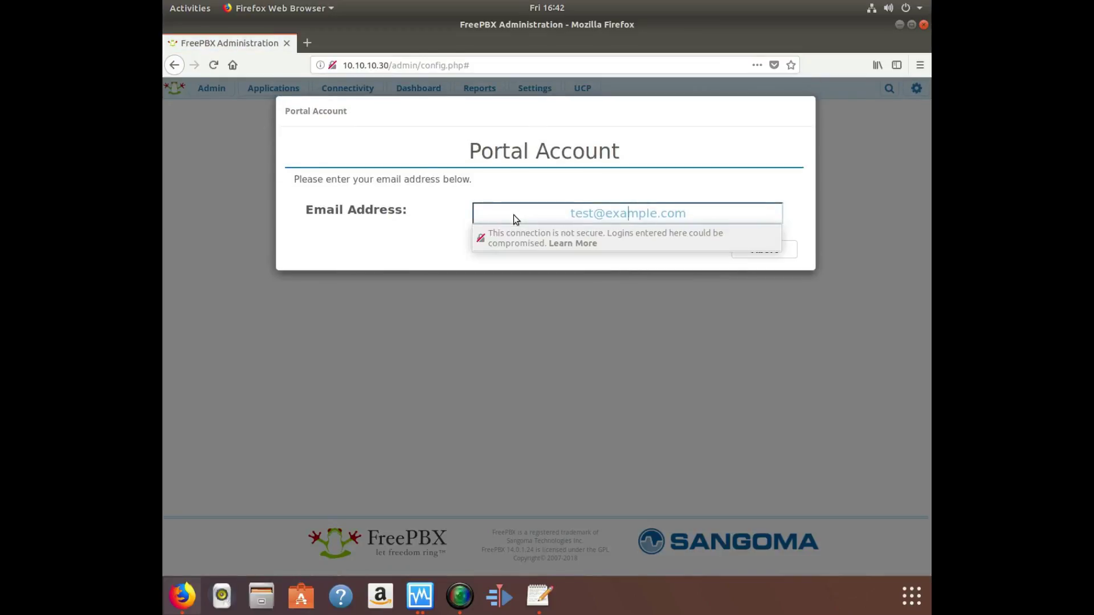
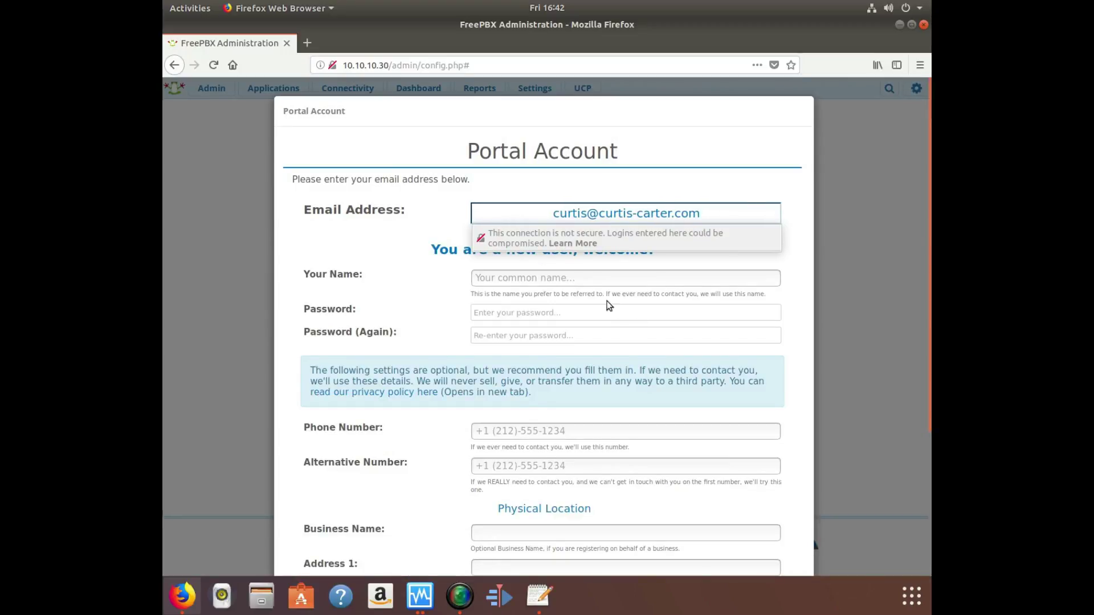
# Fill in the account holder's full name, the password twice, and the contact phone number.
pyautogui.click(587, 277)
pyautogui.write('Curtis')
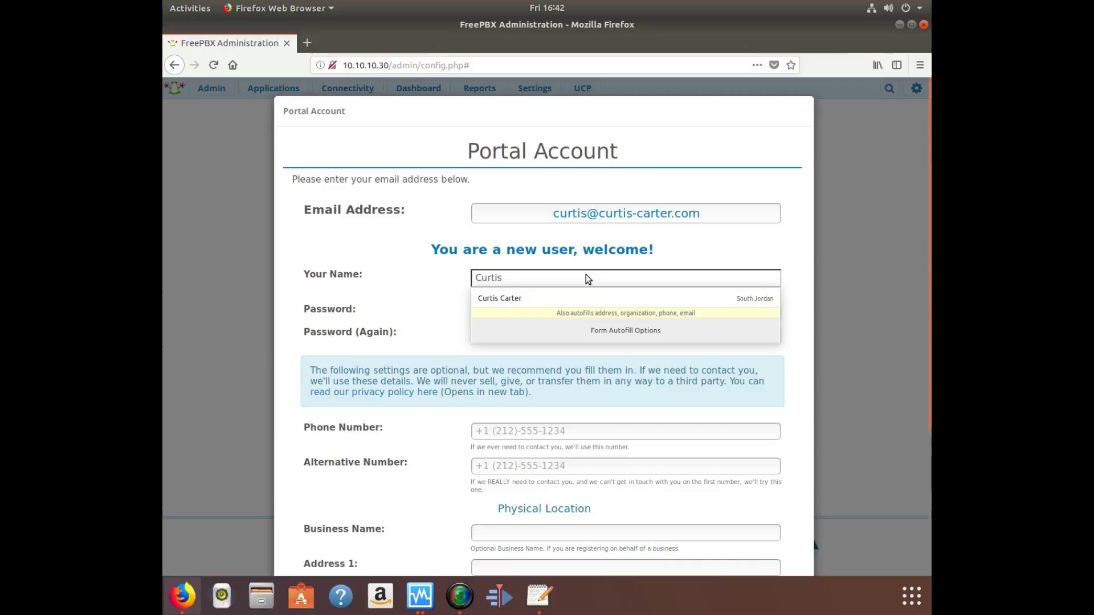
pyautogui.press('Down')
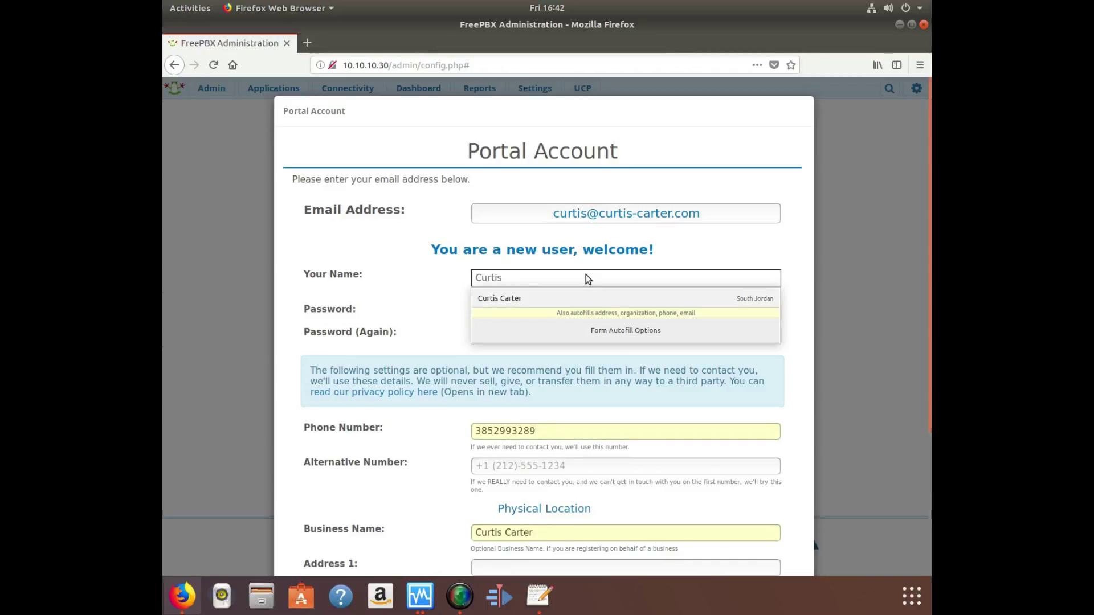
pyautogui.press('Up')
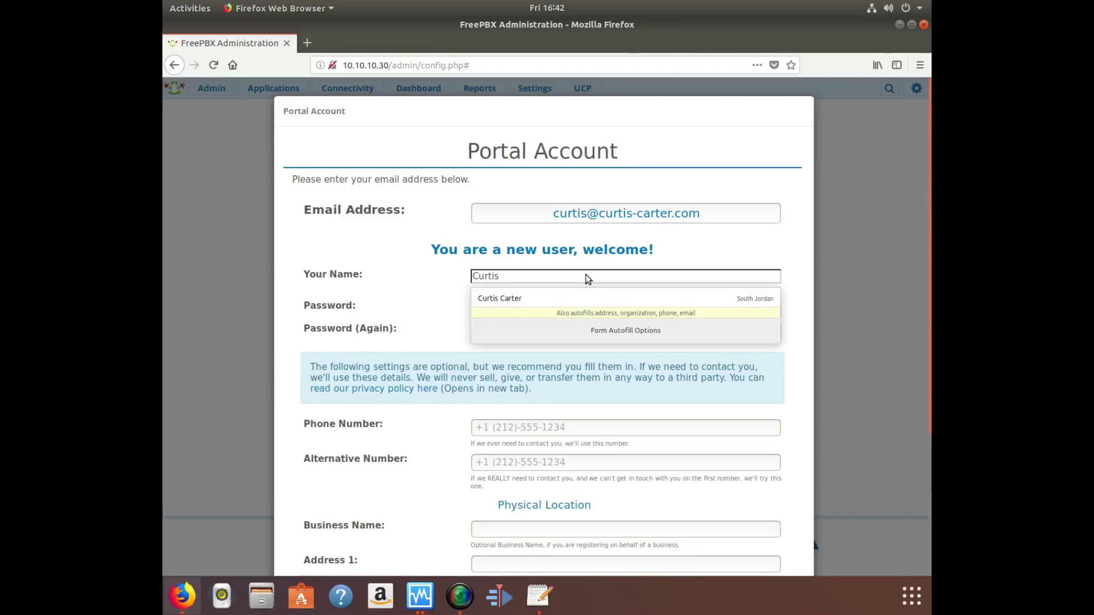
pyautogui.write('Carter')
pyautogui.press('Tab')
pyautogui.write('••••••')
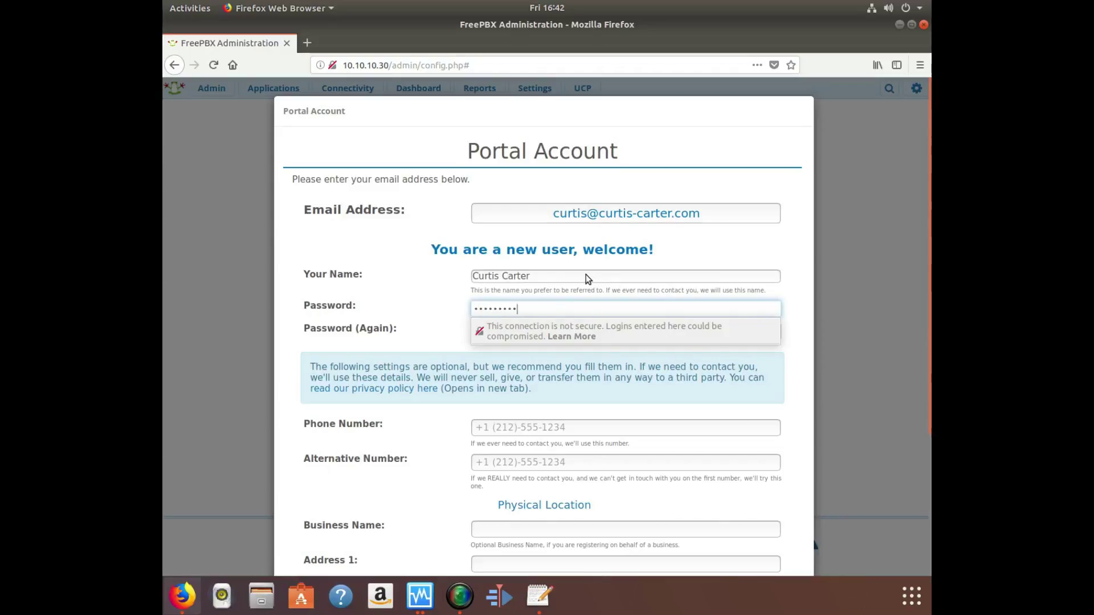
pyautogui.press('Tab')
pyautogui.write('********')
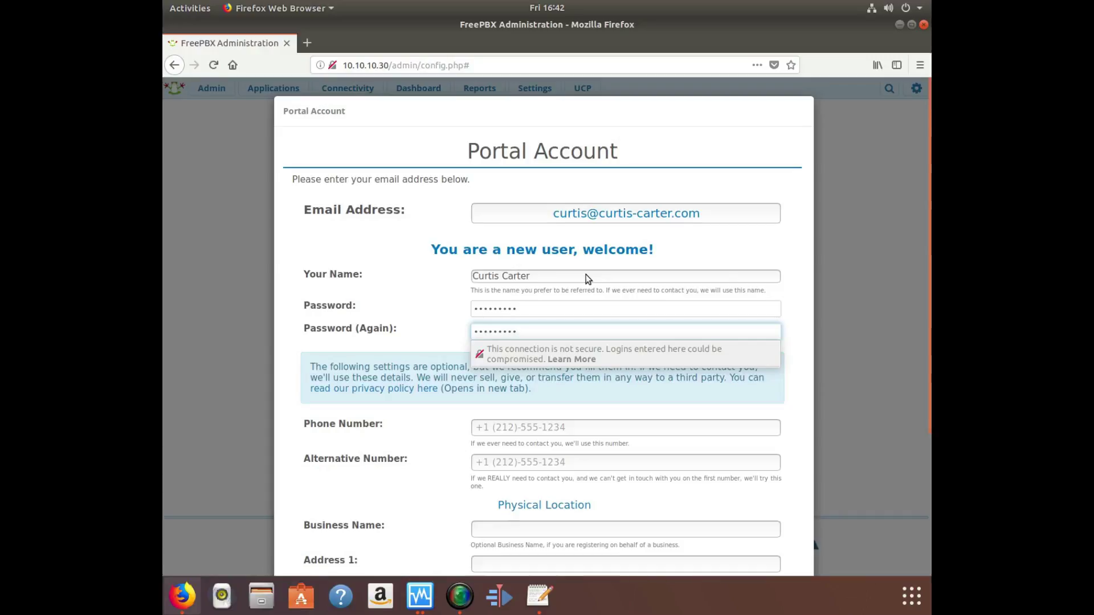
pyautogui.click(505, 427)
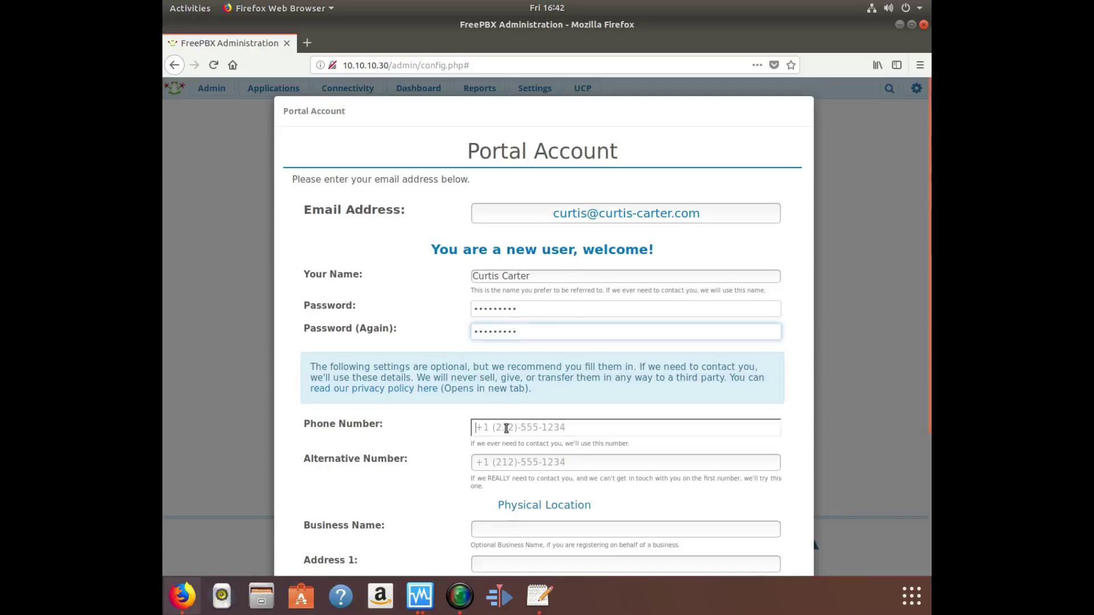
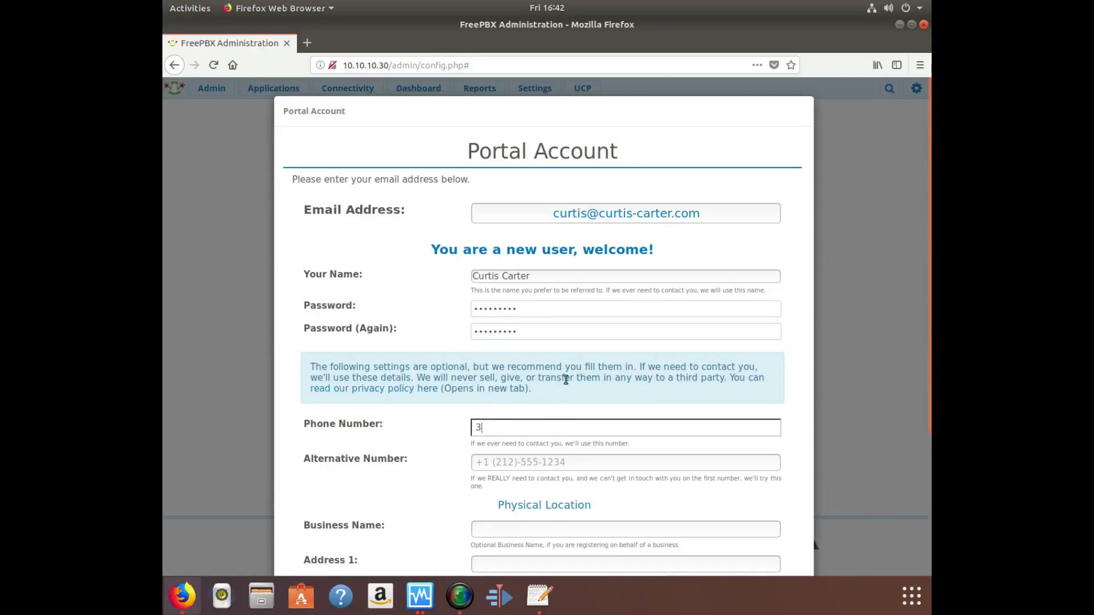
# Enter business name n/a, then the street address, city and zip code.
pyautogui.scroll(-4, 566, 370)
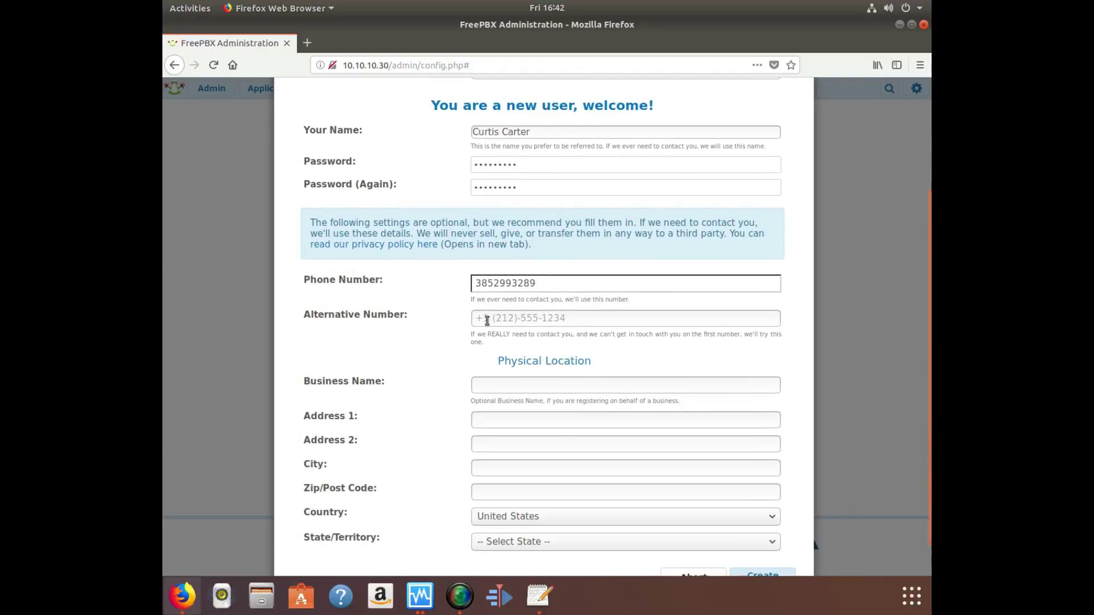
pyautogui.scroll(-1, 490, 316)
pyautogui.click(491, 346)
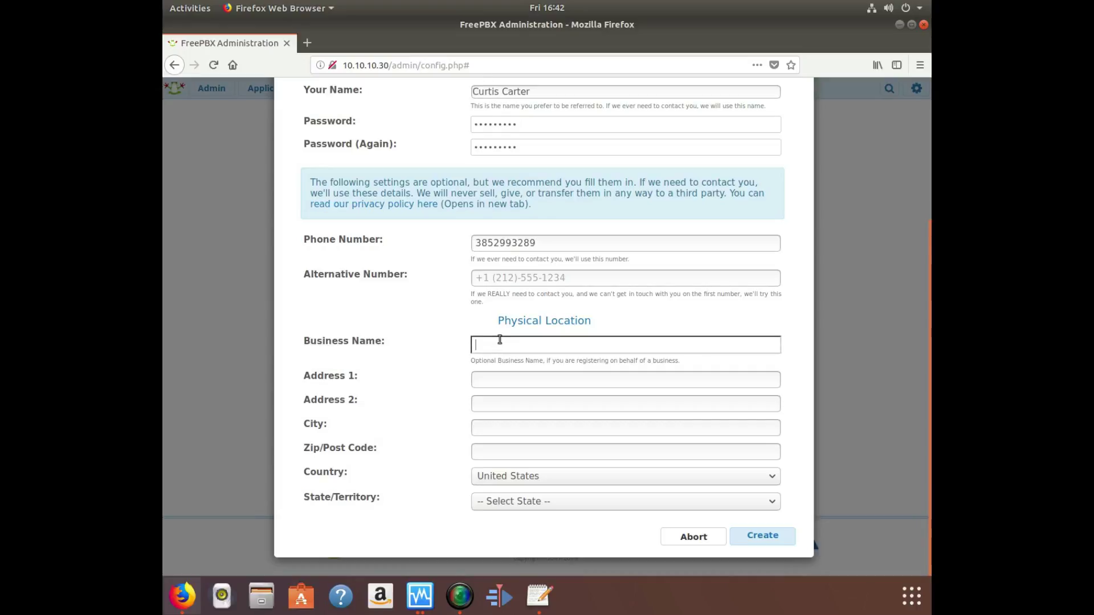
pyautogui.write('n/a')
pyautogui.press('Tab')
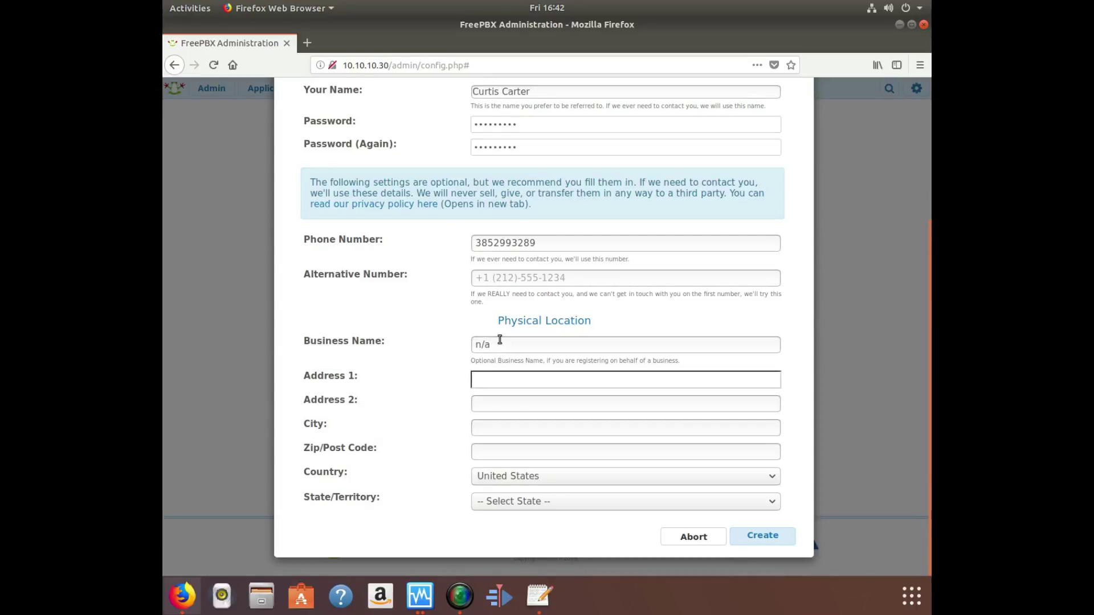
pyautogui.write('123 abc street')
pyautogui.press('Tab')
pyautogui.press('Tab')
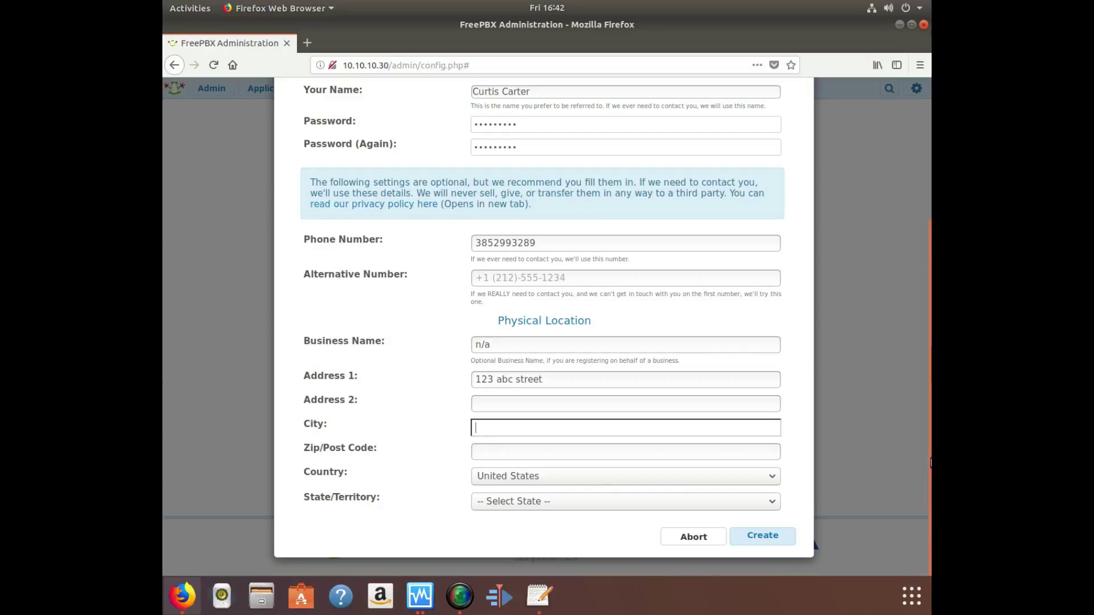
pyautogui.write('Salt lak')
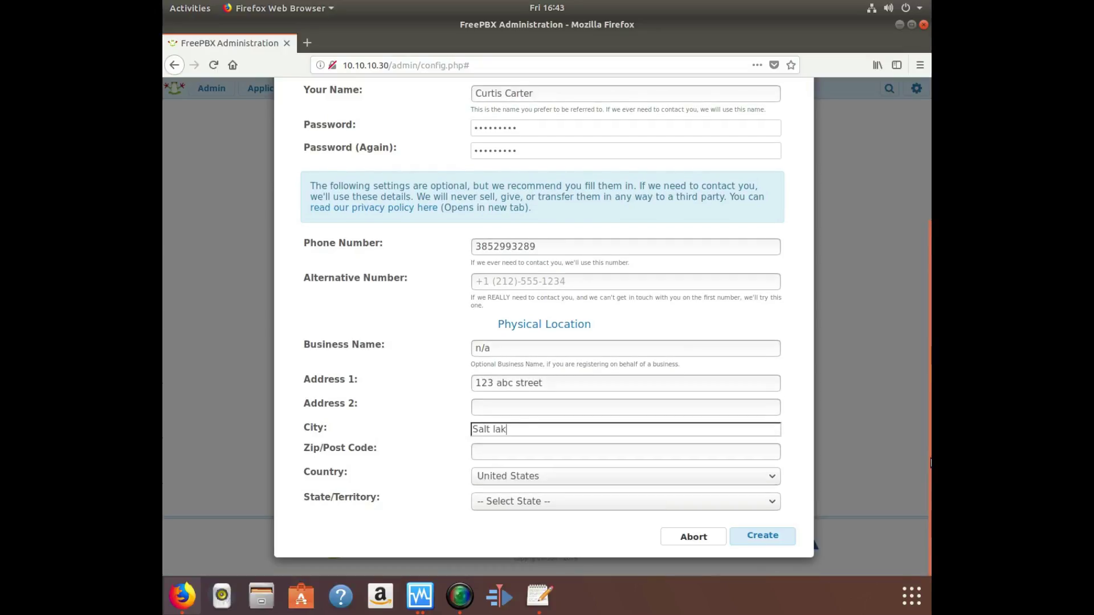
pyautogui.write('e City')
pyautogui.press('Tab')
pyautogui.write('84119')
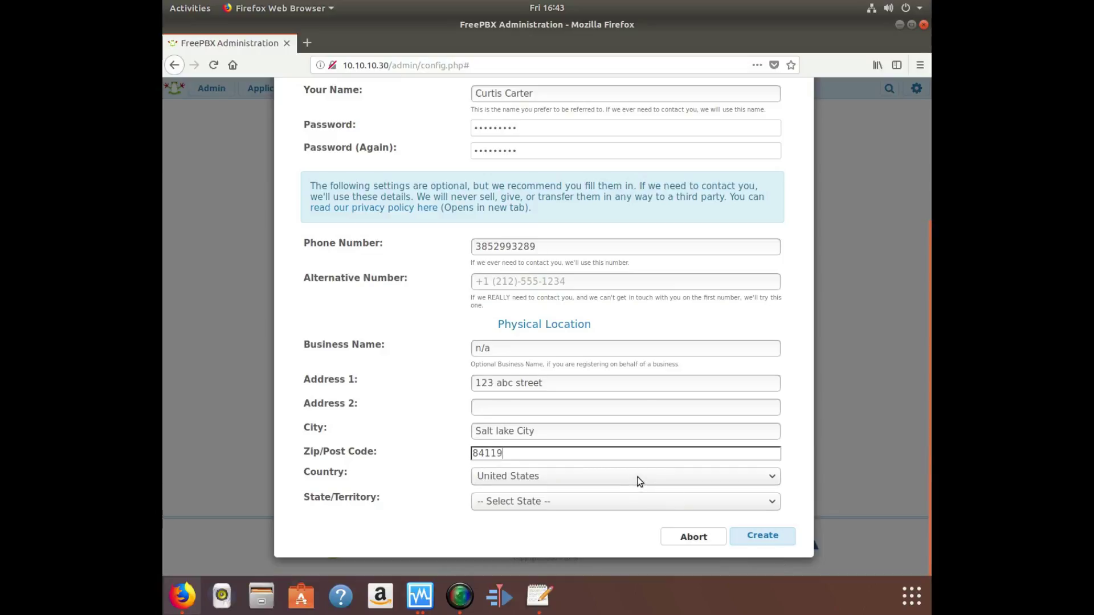
# Choose Utah as the state and create the portal account.
pyautogui.click(624, 503)
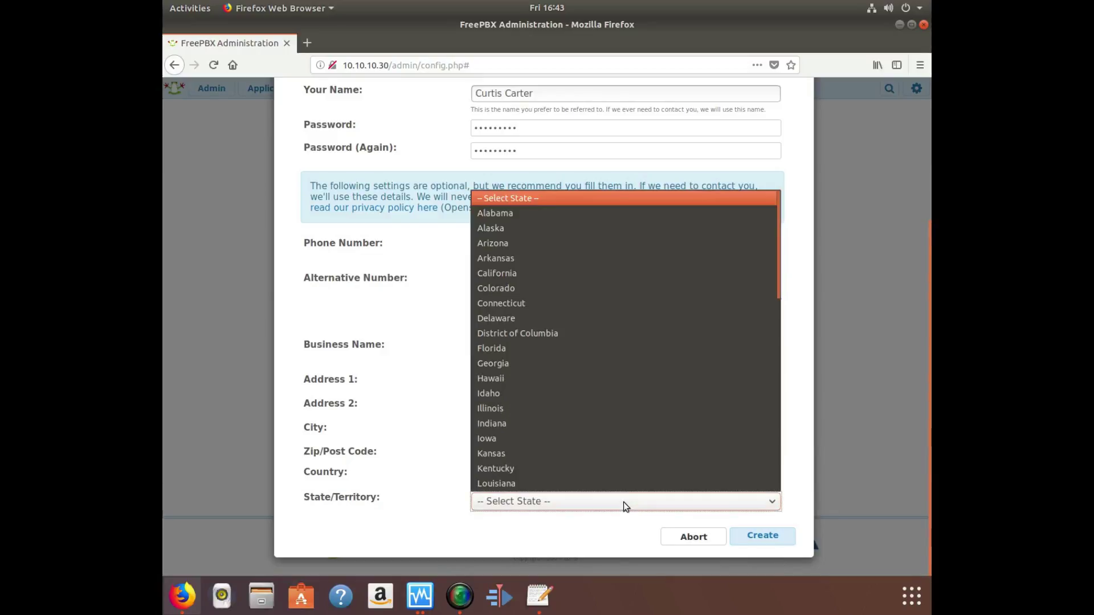
pyautogui.scroll(-11, 610, 401)
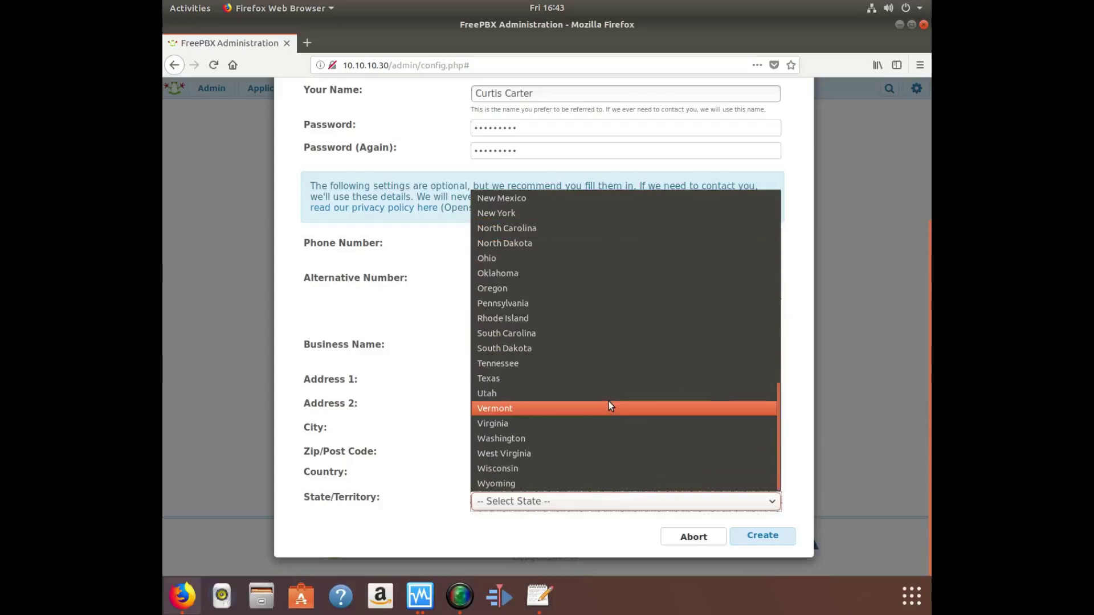
pyautogui.click(565, 390)
pyautogui.click(761, 540)
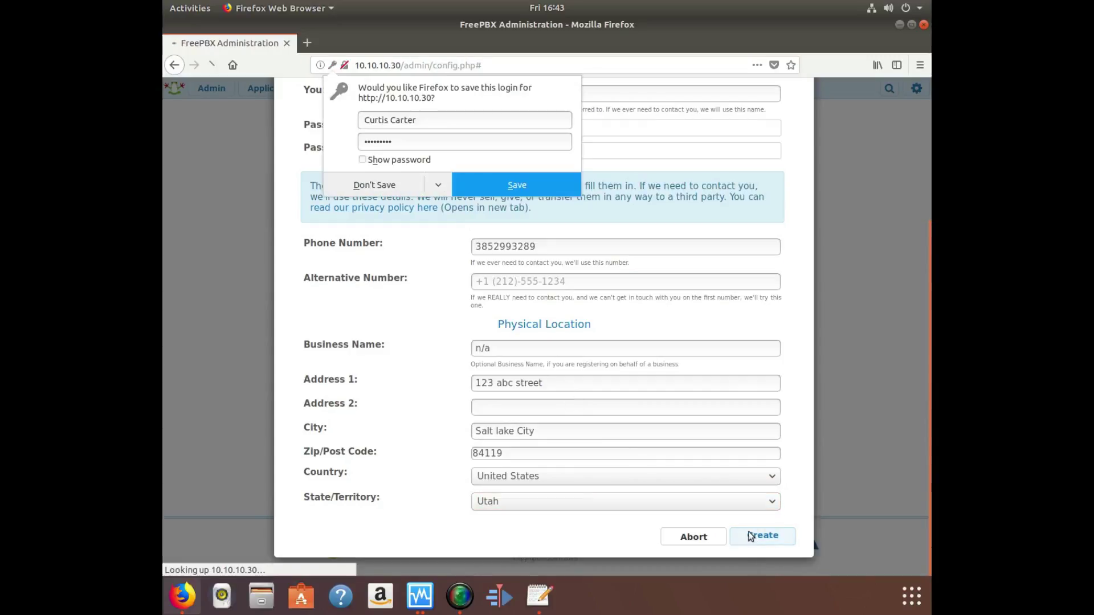
# Enter LOL as the location name and activate the server.
pyautogui.click(367, 192)
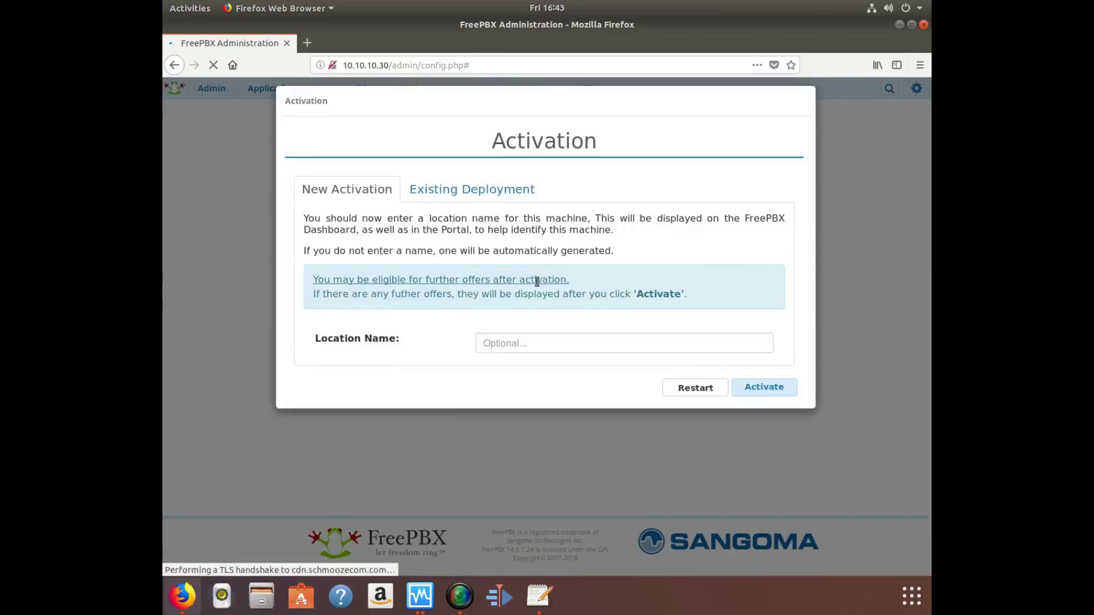
pyautogui.click(535, 355)
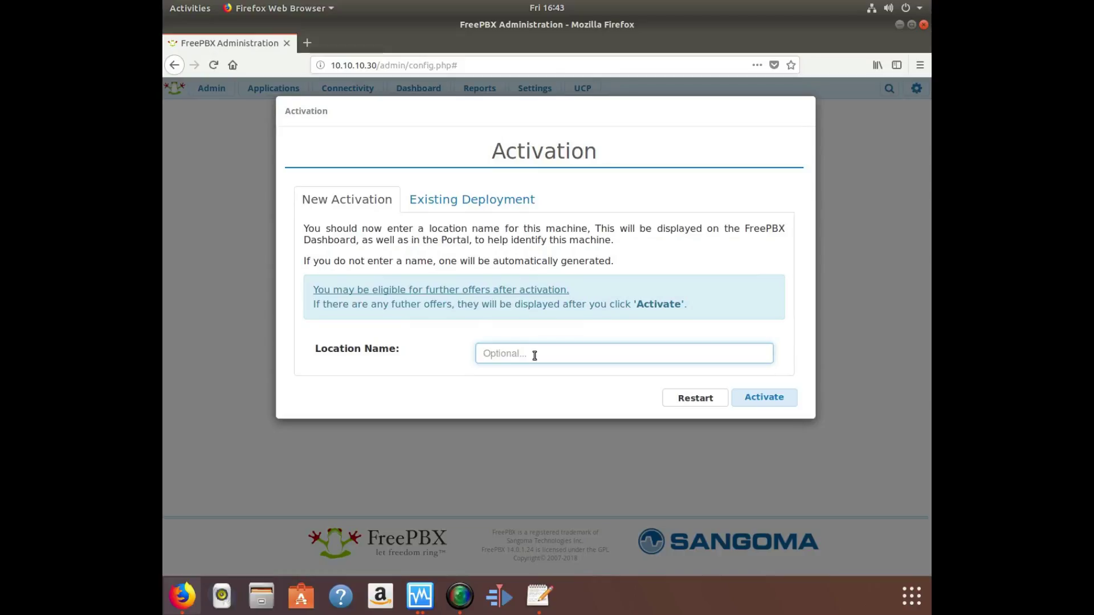
pyautogui.write('Blow')
pyautogui.press('BackSpace')
pyautogui.press('BackSpace')
pyautogui.press('BackSpace')
pyautogui.press('BackSpace')
pyautogui.write('LOL')
pyautogui.click(782, 401)
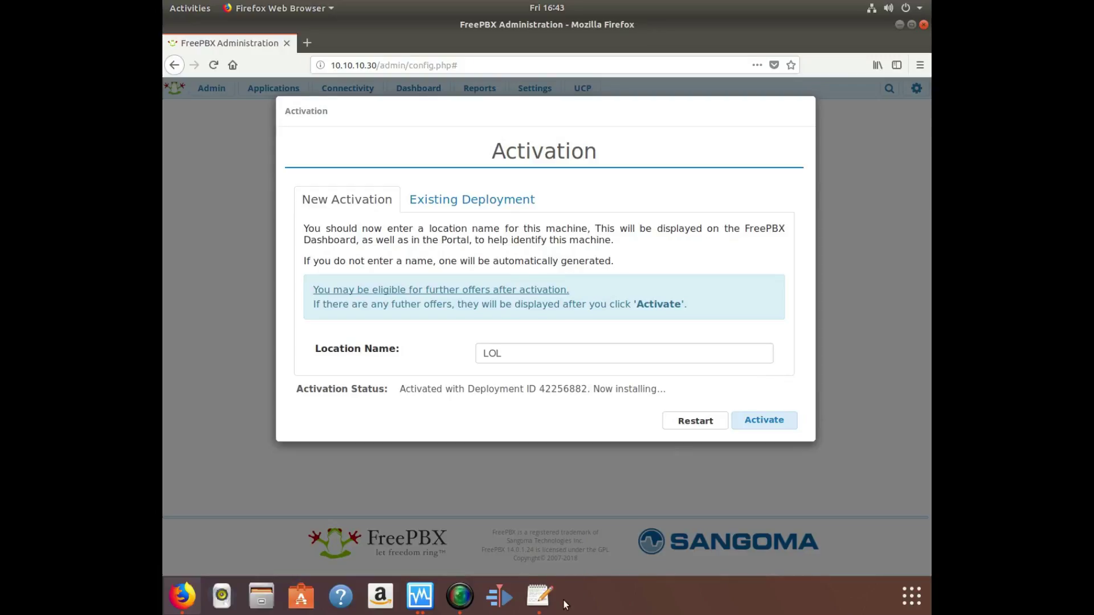
# Change the note to "Please do not call the poor soul's # i put there that is a old # of mine." and minimize the editor.
pyautogui.click(539, 596)
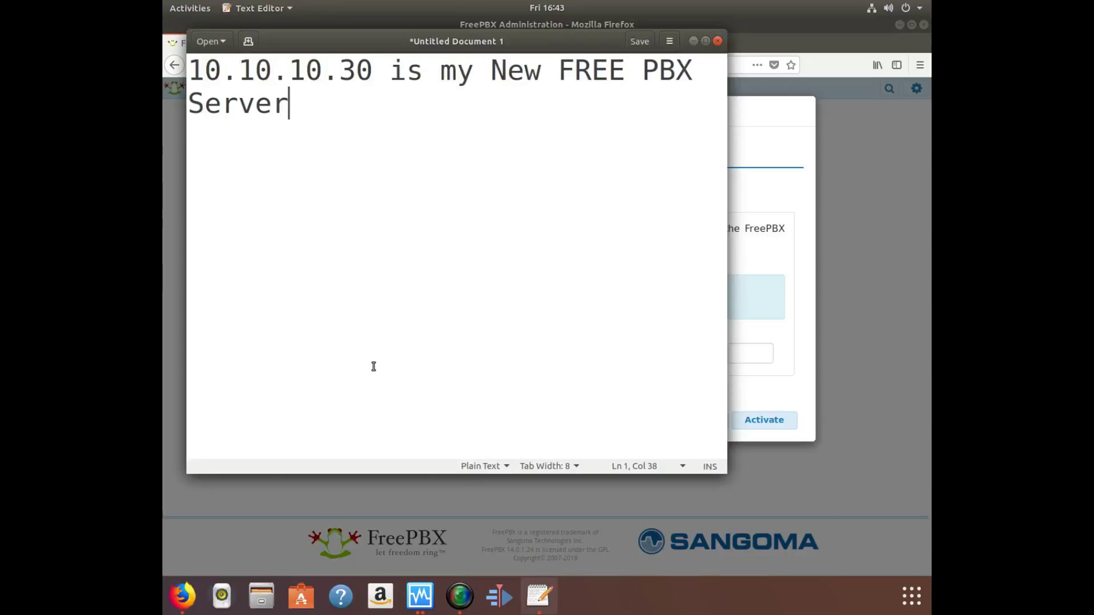
pyautogui.press('BackSpace')
pyautogui.press('BackSpace')
pyautogui.press('BackSpace')
pyautogui.press('BackSpace')
pyautogui.press('BackSpace')
pyautogui.press('BackSpace')
pyautogui.press('BackSpace')
pyautogui.press('BackSpace')
pyautogui.press('BackSpace')
pyautogui.press('BackSpace')
pyautogui.press('BackSpace')
pyautogui.press('BackSpace')
pyautogui.press('BackSpace')
pyautogui.press('BackSpace')
pyautogui.press('BackSpace')
pyautogui.press('BackSpace')
pyautogui.press('BackSpace')
pyautogui.press('BackSpace')
pyautogui.press('BackSpace')
pyautogui.press('BackSpace')
pyautogui.press('BackSpace')
pyautogui.press('BackSpace')
pyautogui.press('BackSpace')
pyautogui.press('BackSpace')
pyautogui.press('BackSpace')
pyautogui.press('BackSpace')
pyautogui.press('BackSpace')
pyautogui.press('BackSpace')
pyautogui.press('BackSpace')
pyautogui.press('BackSpace')
pyautogui.press('BackSpace')
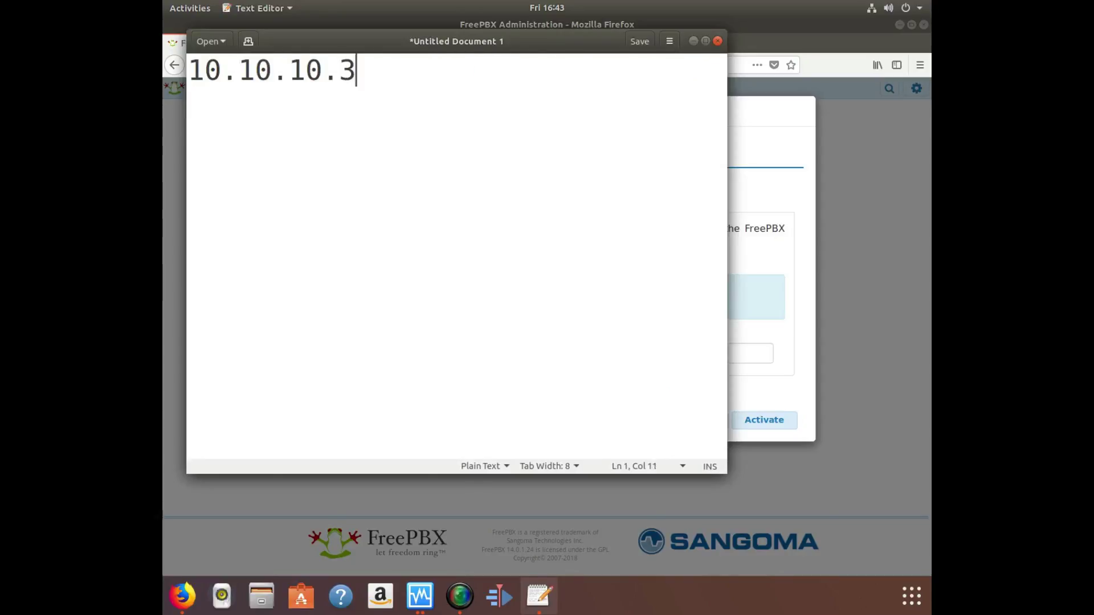
pyautogui.write('Ple')
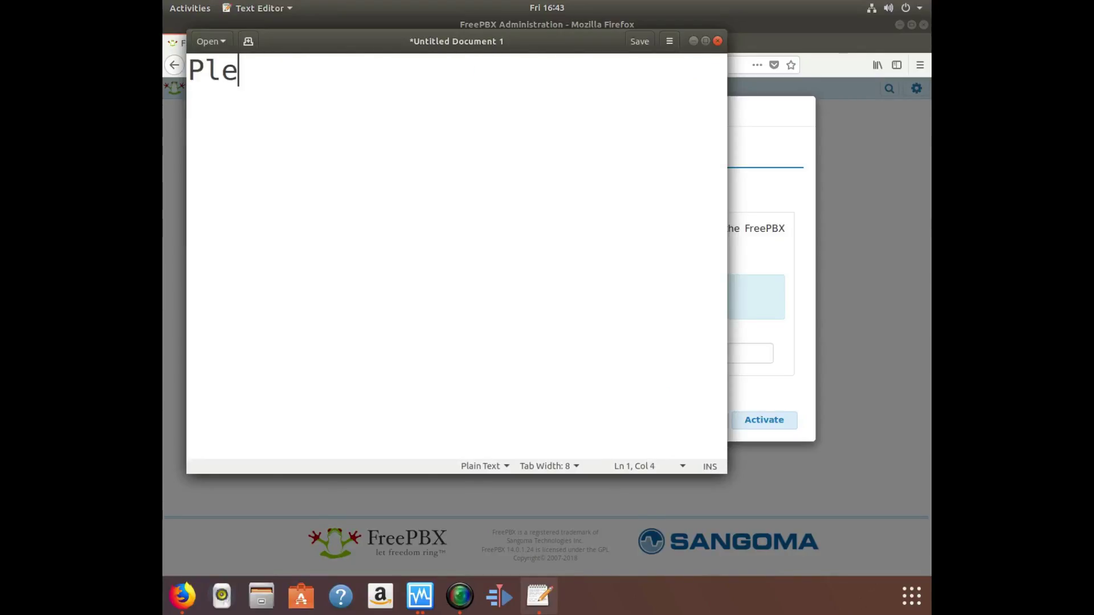
pyautogui.write('ase do n')
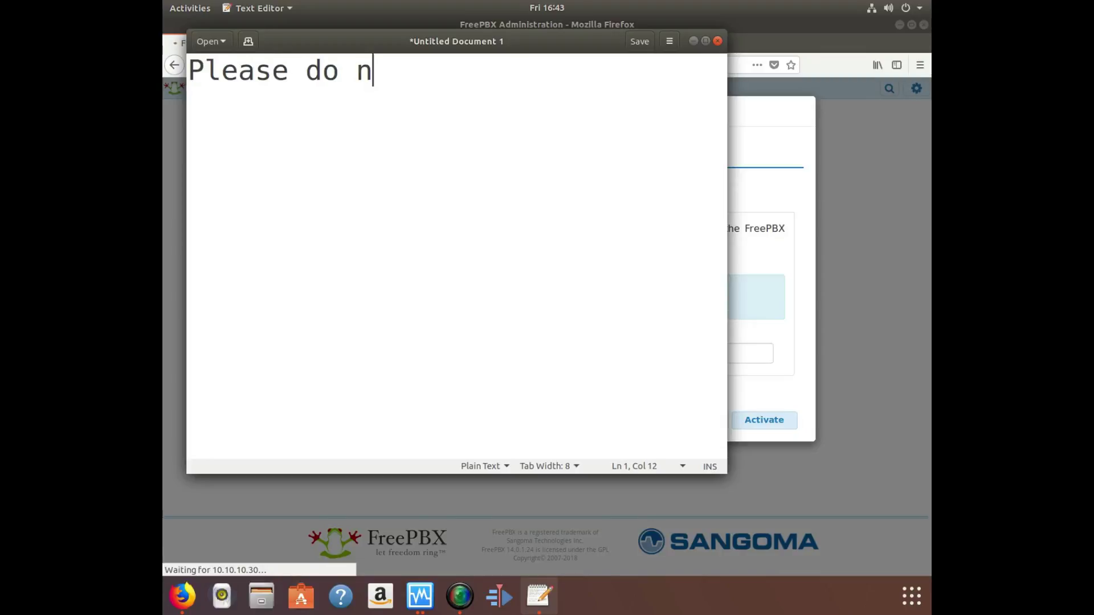
pyautogui.write('ot call ')
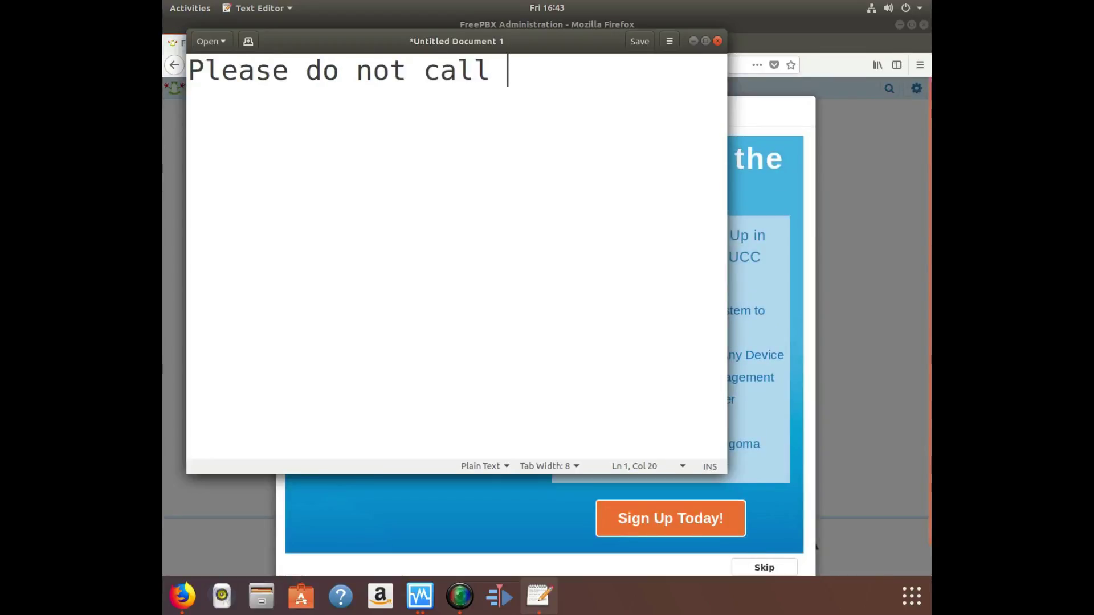
pyautogui.write('the ')
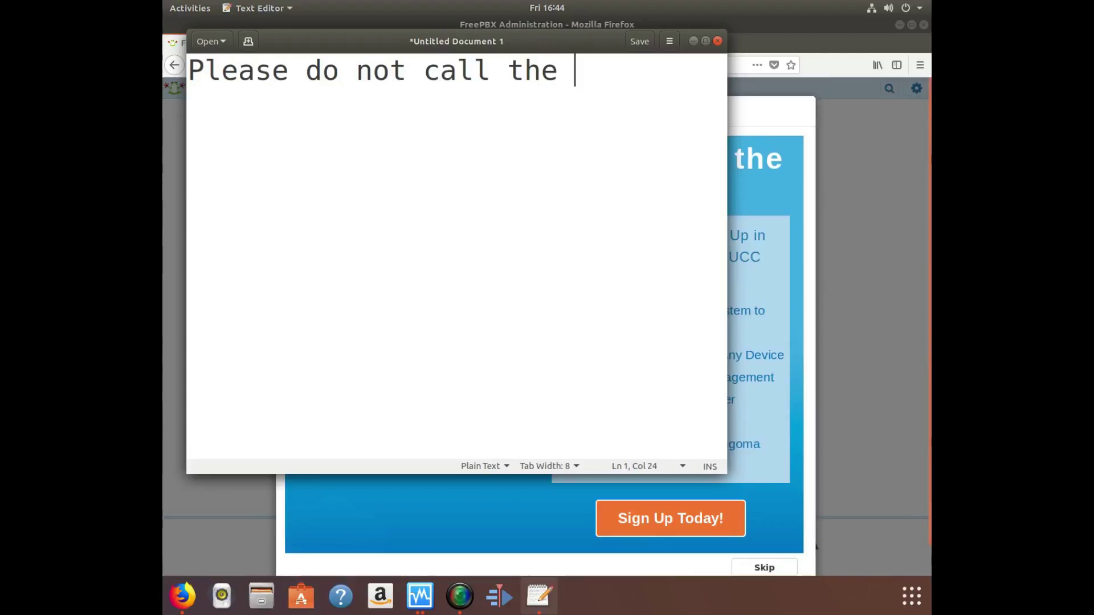
pyautogui.write('poor sould')
pyautogui.press('BackSpace')
pyautogui.press('BackSpace')
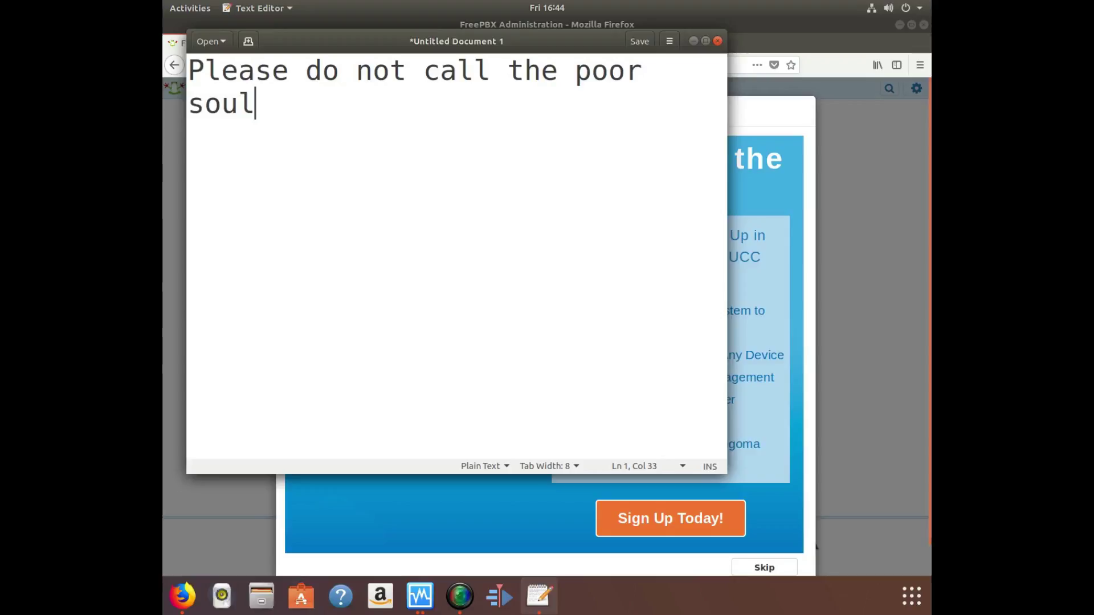
pyautogui.write("'s ")
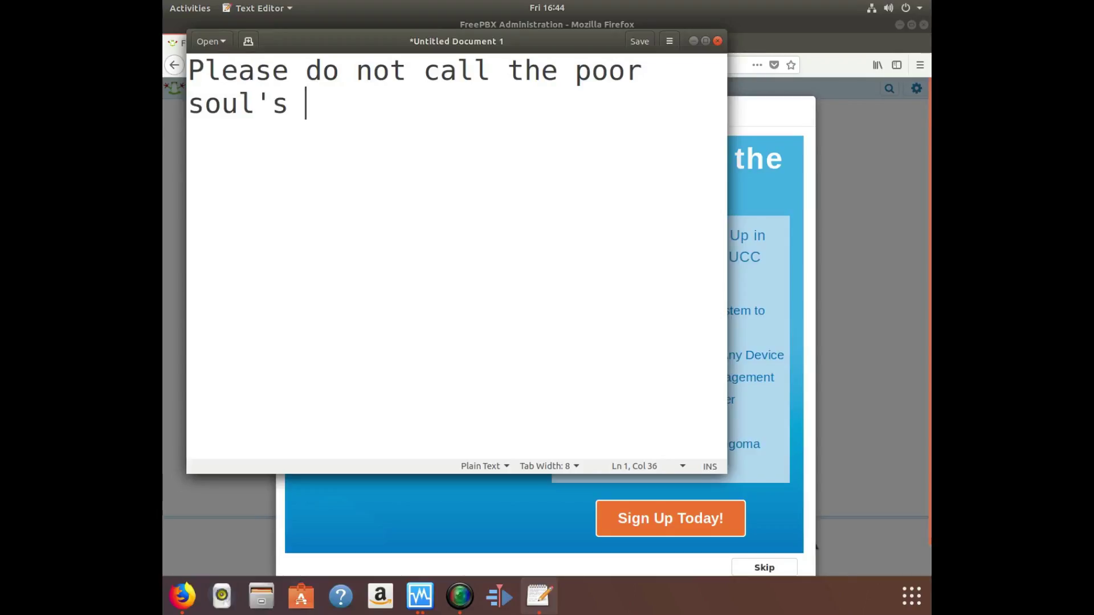
pyautogui.write('# i p')
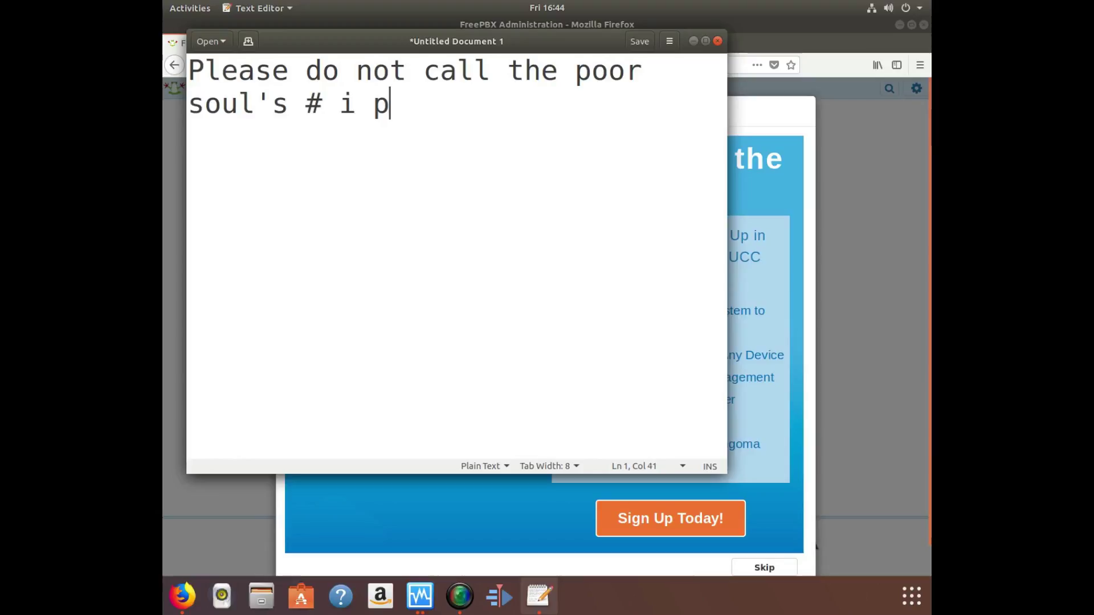
pyautogui.write('ut there ')
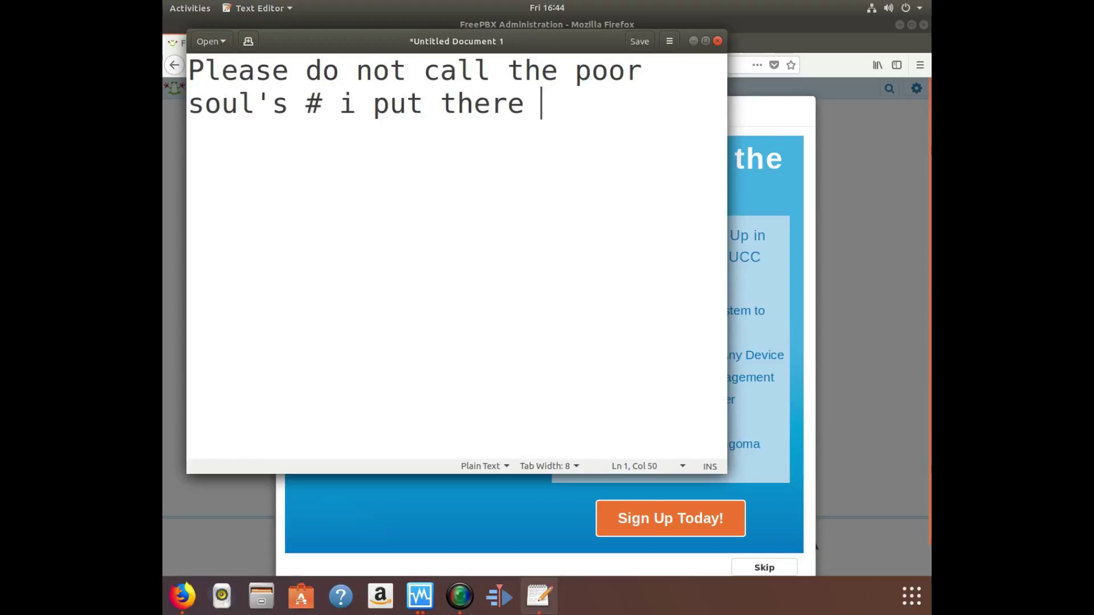
pyautogui.write('that is a ')
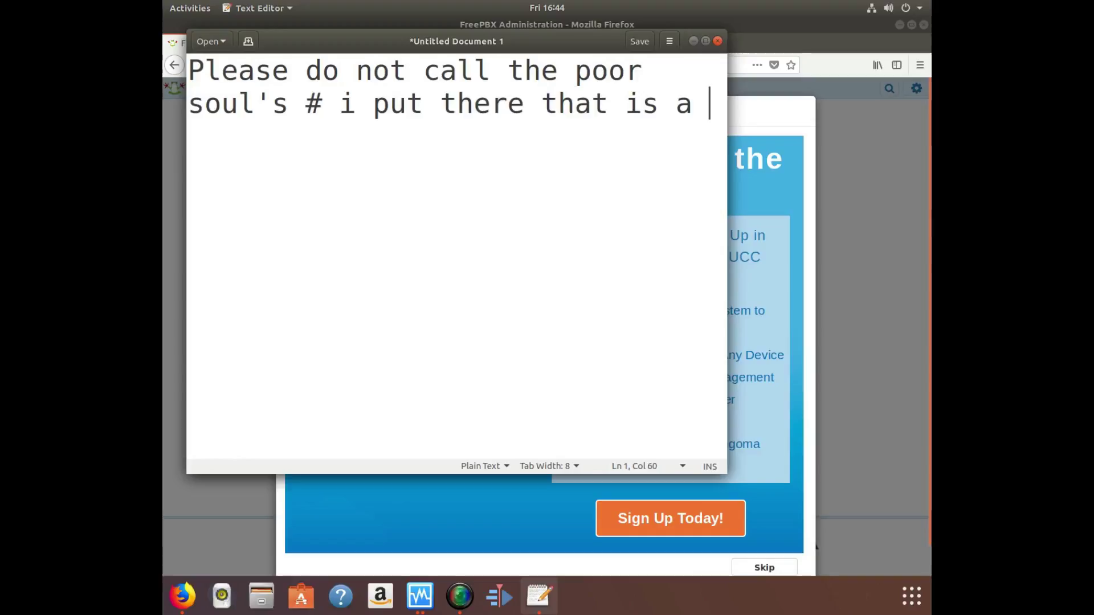
pyautogui.write('old ')
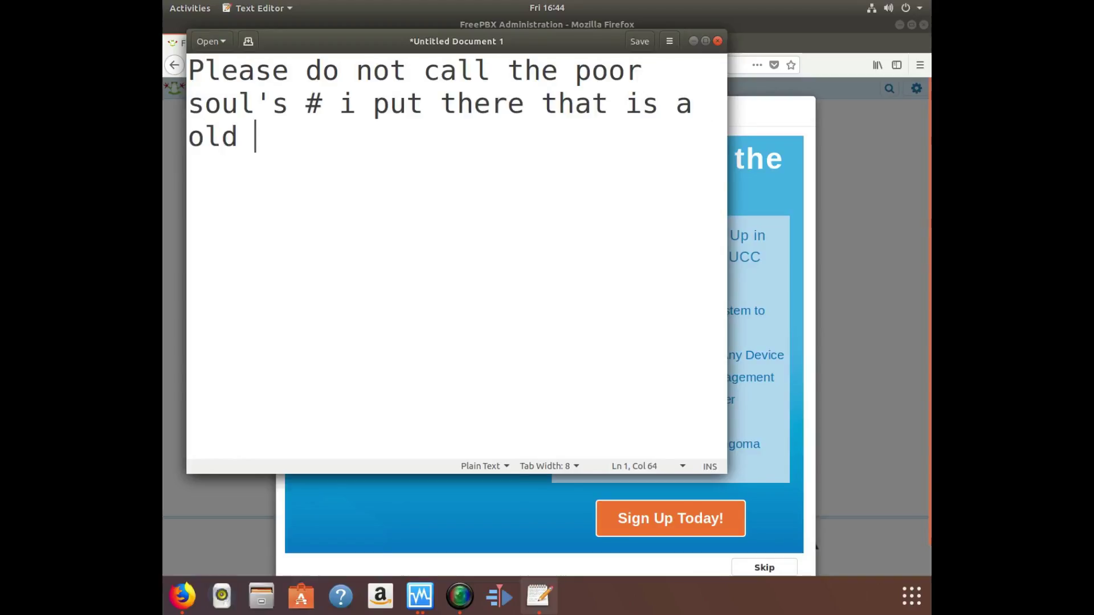
pyautogui.write('# of mine.')
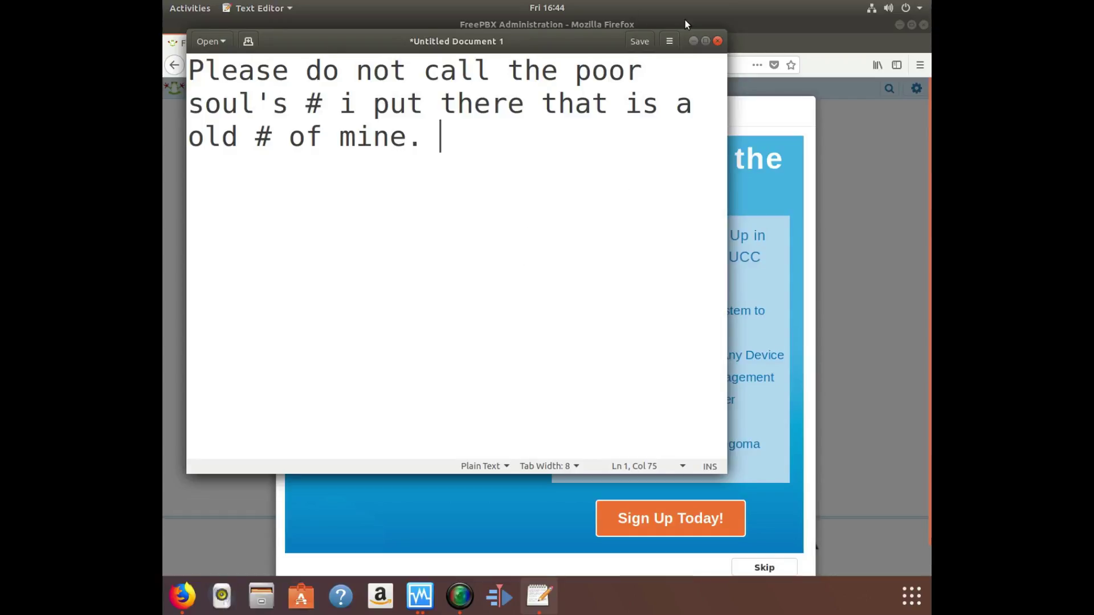
pyautogui.click(691, 38)
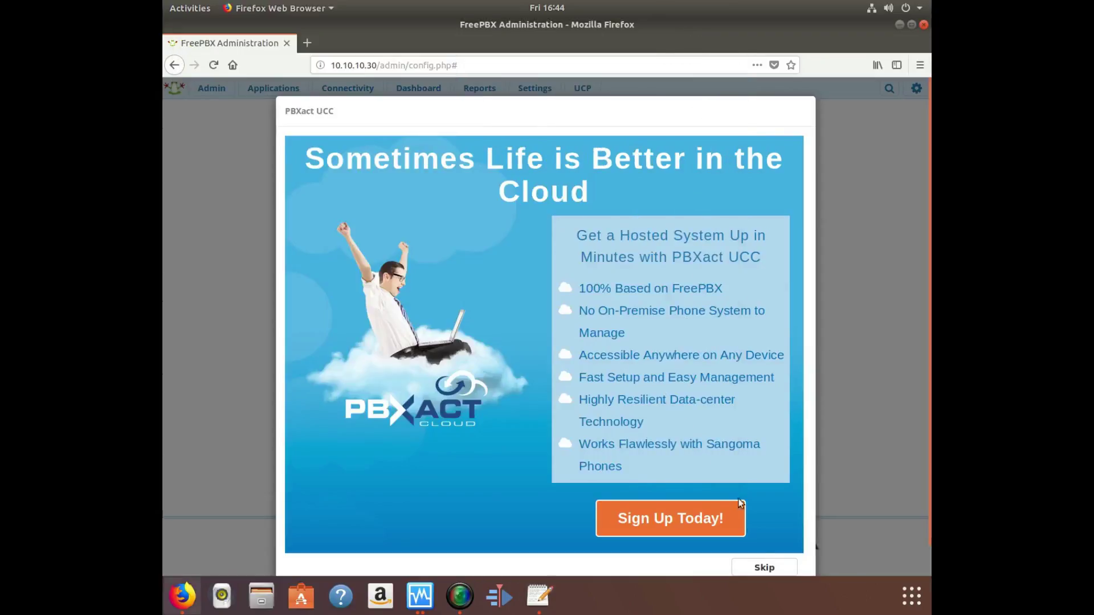